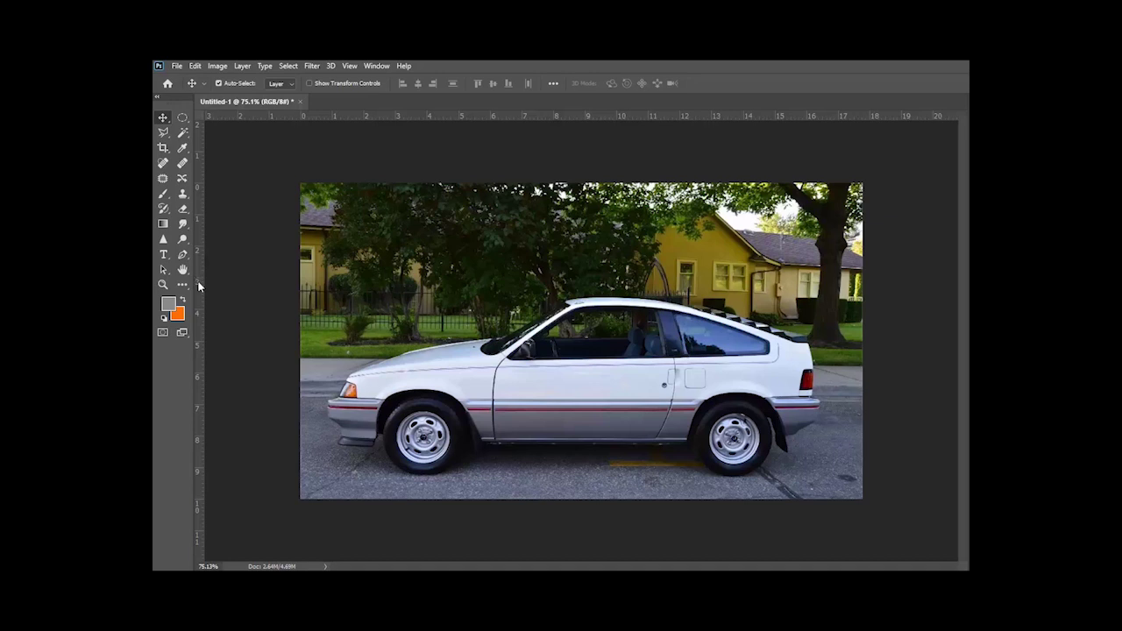
Step: Place a vertical guide about 2.6 in and a horizontal guide about 1.3 in from the image's upper-left corner
{"action": "left_click_drag", "start_coordinate": [196, 281], "coordinate": [383, 281]}
{"action": "left_click_drag", "start_coordinate": [462, 119], "coordinate": [468, 226]}
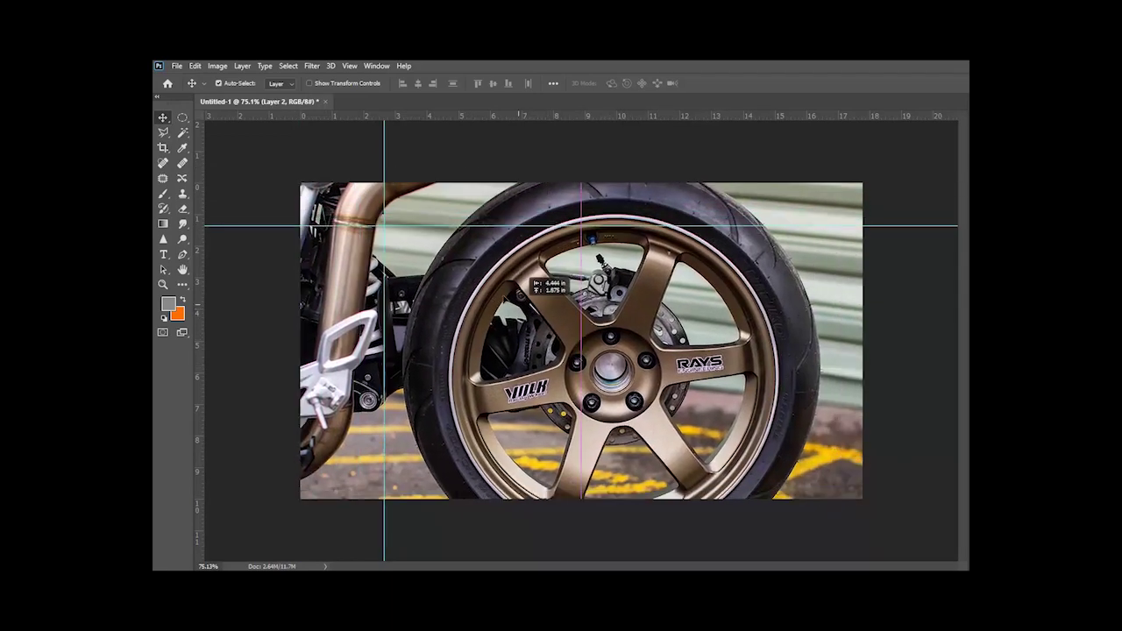
Step: Scale the motorcycle wheel photo layer down proportionally to about 48.5%
{"action": "left_click", "coordinate": [218, 67]}
{"action": "mouse_move", "coordinate": [196, 67]}
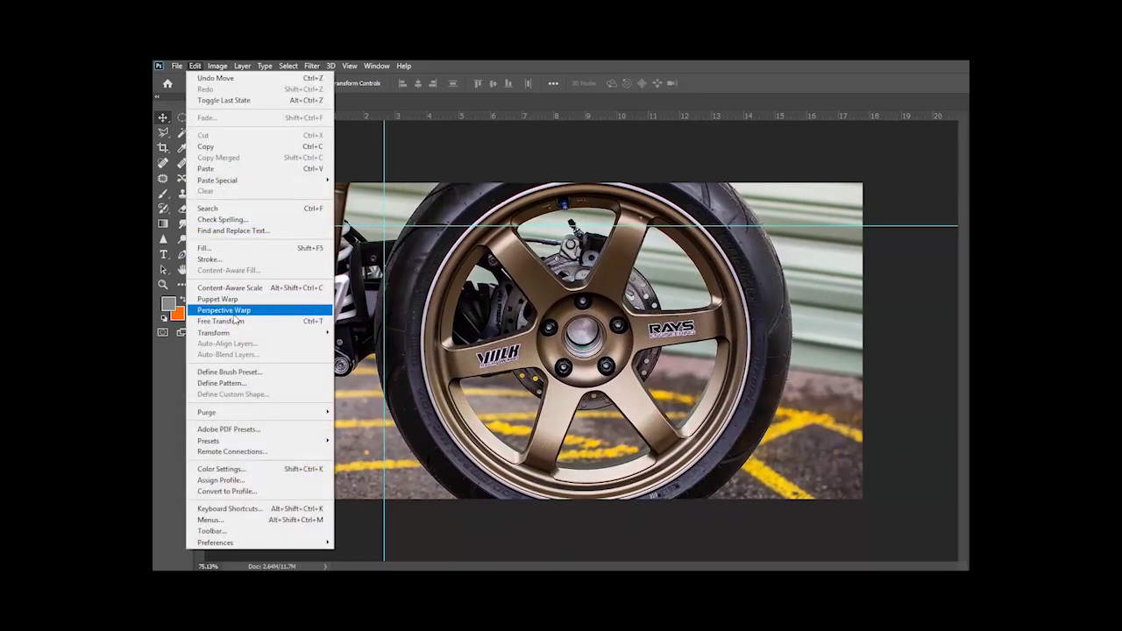
{"action": "mouse_move", "coordinate": [241, 335]}
{"action": "left_click", "coordinate": [367, 353]}
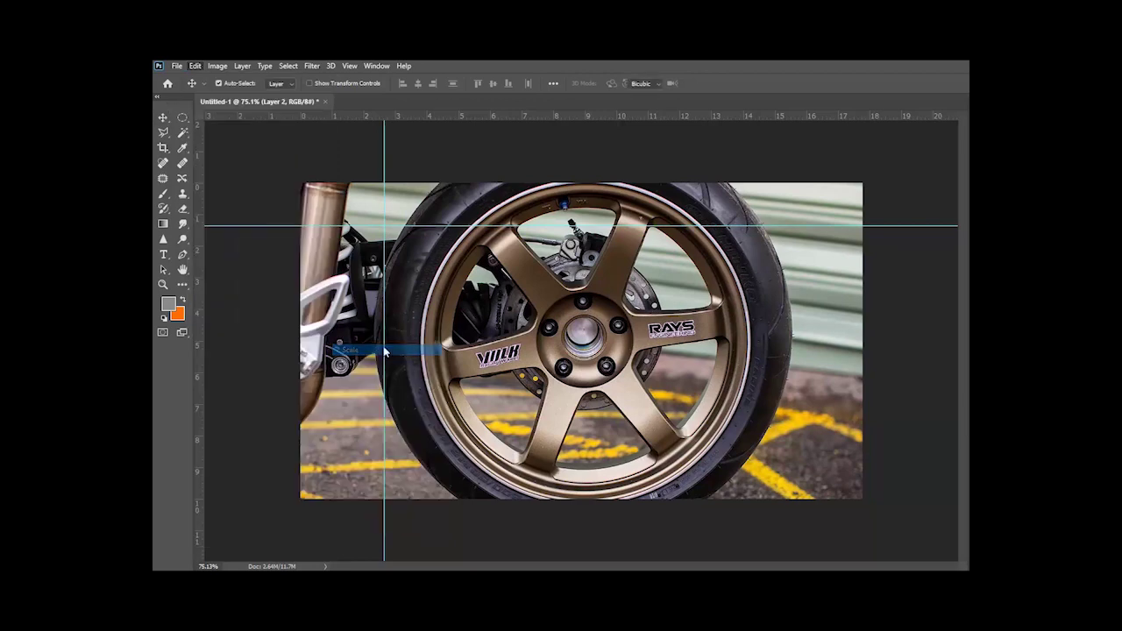
{"action": "scroll", "coordinate": [754, 317], "scroll_direction": "down", "scroll_amount": 4}
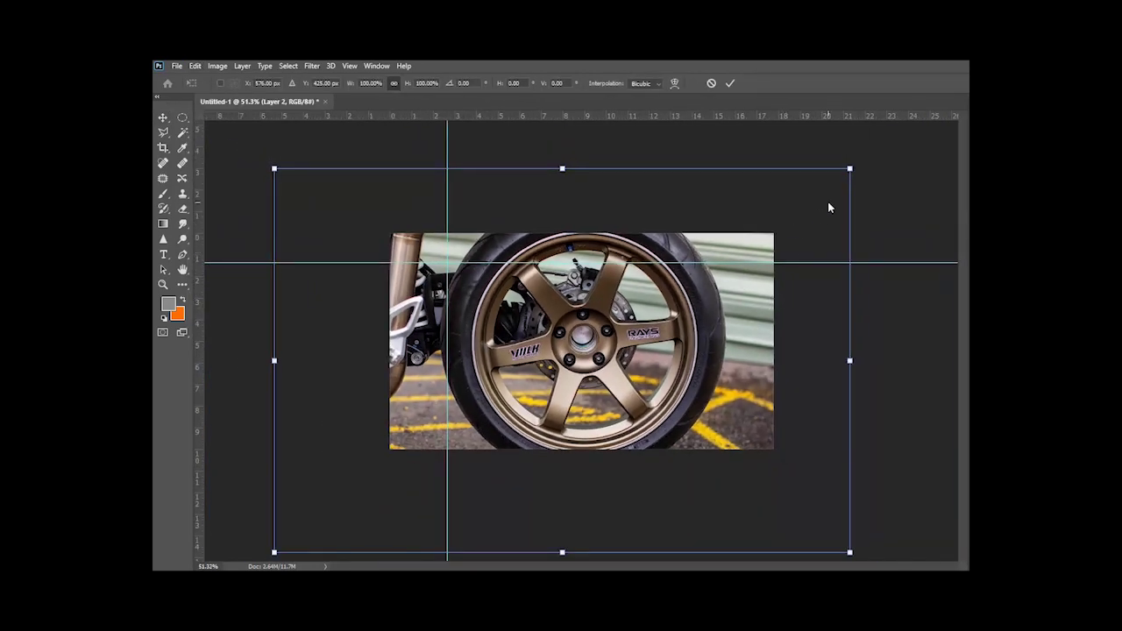
{"action": "left_click_drag", "start_coordinate": [850, 167], "coordinate": [554, 353]}
{"action": "scroll", "coordinate": [572, 367], "scroll_direction": "up", "scroll_amount": 3}
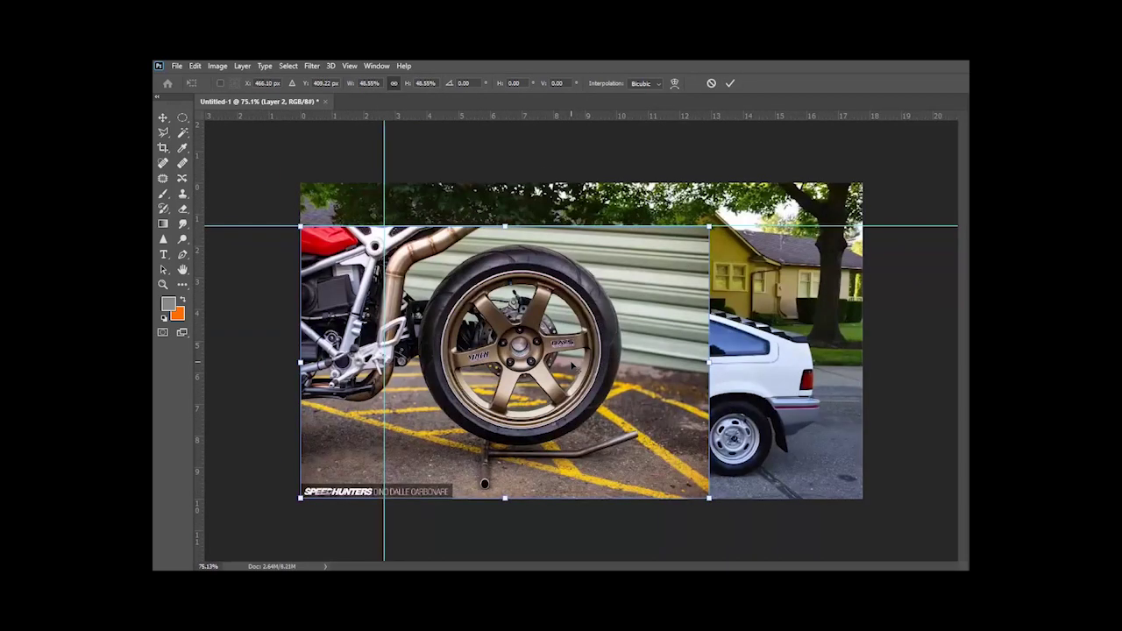
Step: Move the scaled wheel photo up and left so the bronze rim lines up with both guides
{"action": "scroll", "coordinate": [572, 367], "scroll_direction": "up", "scroll_amount": 2}
{"action": "scroll", "coordinate": [571, 366], "scroll_direction": "up", "scroll_amount": 1}
{"action": "left_click_drag", "start_coordinate": [519, 336], "coordinate": [445, 285]}
{"action": "left_click_drag", "start_coordinate": [447, 325], "coordinate": [448, 319]}
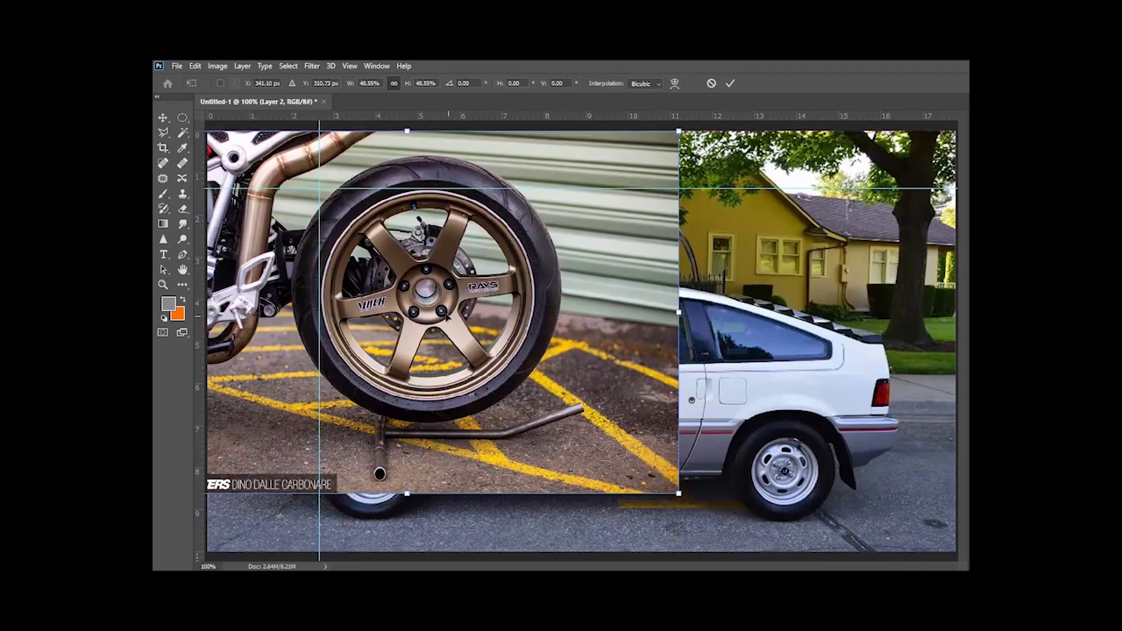
Step: Test a circular selection around the rim, and shift the wheel photo about 0.26 in right and 0.28 in down
{"action": "left_click", "coordinate": [182, 116]}
{"action": "left_click_drag", "start_coordinate": [318, 187], "coordinate": [534, 432]}
{"action": "key", "text": "v"}
{"action": "left_click_drag", "start_coordinate": [414, 205], "coordinate": [425, 218]}
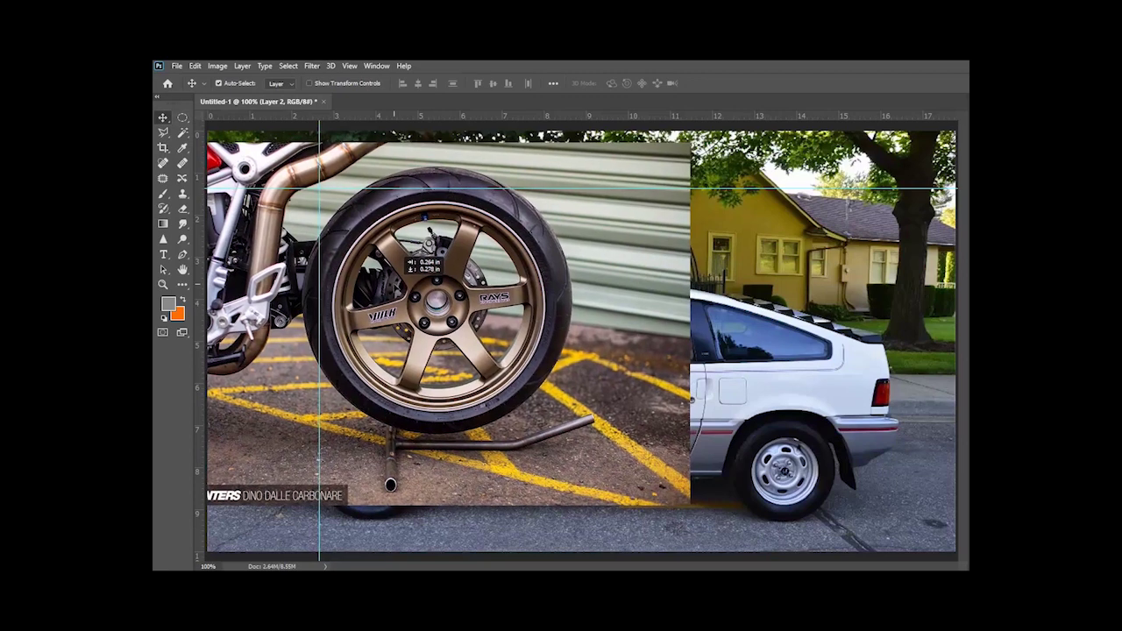
Step: Copy the bronze wheel with a circular selection started at the guide crossing, paste it onto a new layer and hide the source photo
{"action": "left_click", "coordinate": [182, 117]}
{"action": "left_click_drag", "start_coordinate": [321, 185], "coordinate": [564, 393]}
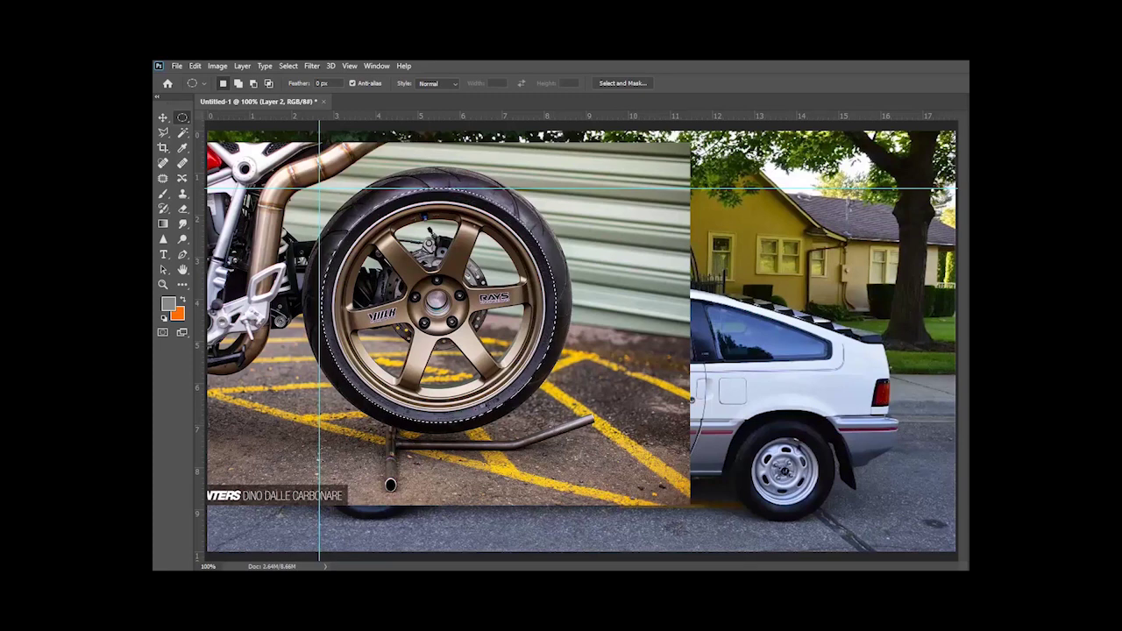
{"action": "key", "text": "ctrl+comma"}
{"action": "key", "text": "ctrl+d"}
{"action": "key", "text": "ctrl+v"}
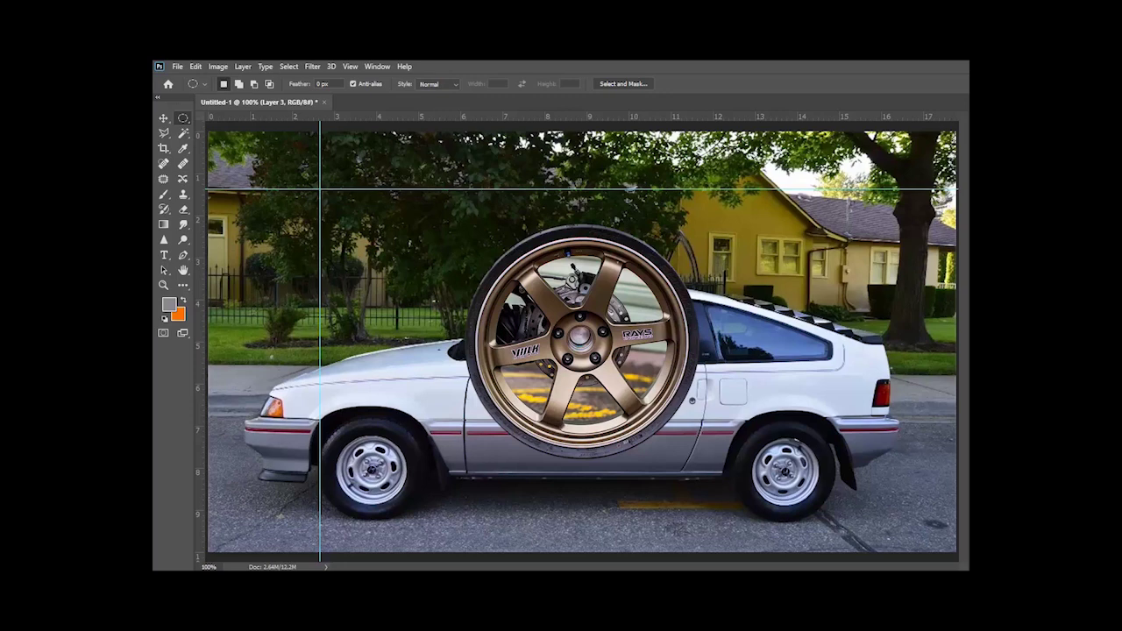
Step: Trace the wheel's uppermost opening between the spokes with a closed Polygonal Lasso selection, going around the blue valve
{"action": "scroll", "coordinate": [668, 386], "scroll_direction": "up", "scroll_amount": 7}
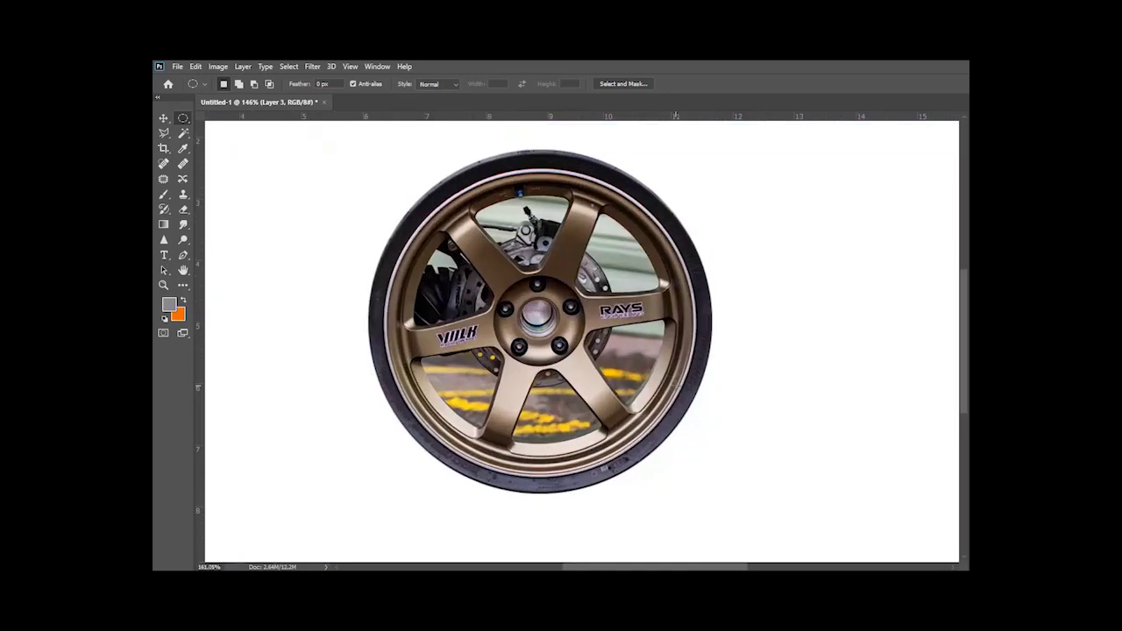
{"action": "scroll", "coordinate": [617, 362], "scroll_direction": "up", "scroll_amount": 1}
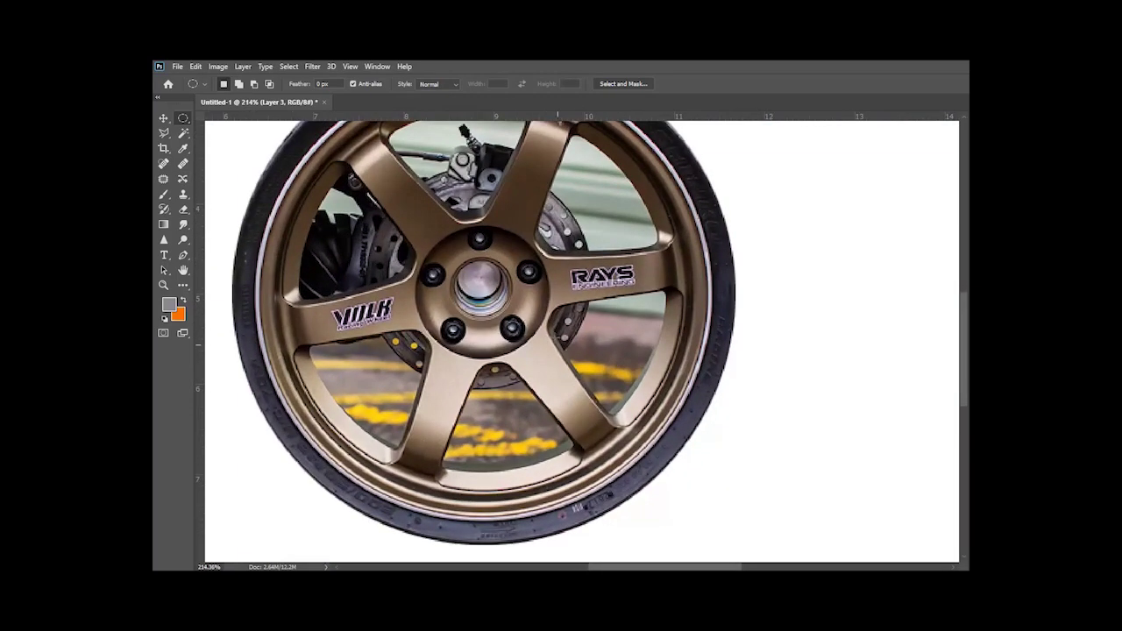
{"action": "left_click", "coordinate": [163, 118]}
{"action": "scroll", "coordinate": [444, 320], "scroll_direction": "up", "scroll_amount": 3}
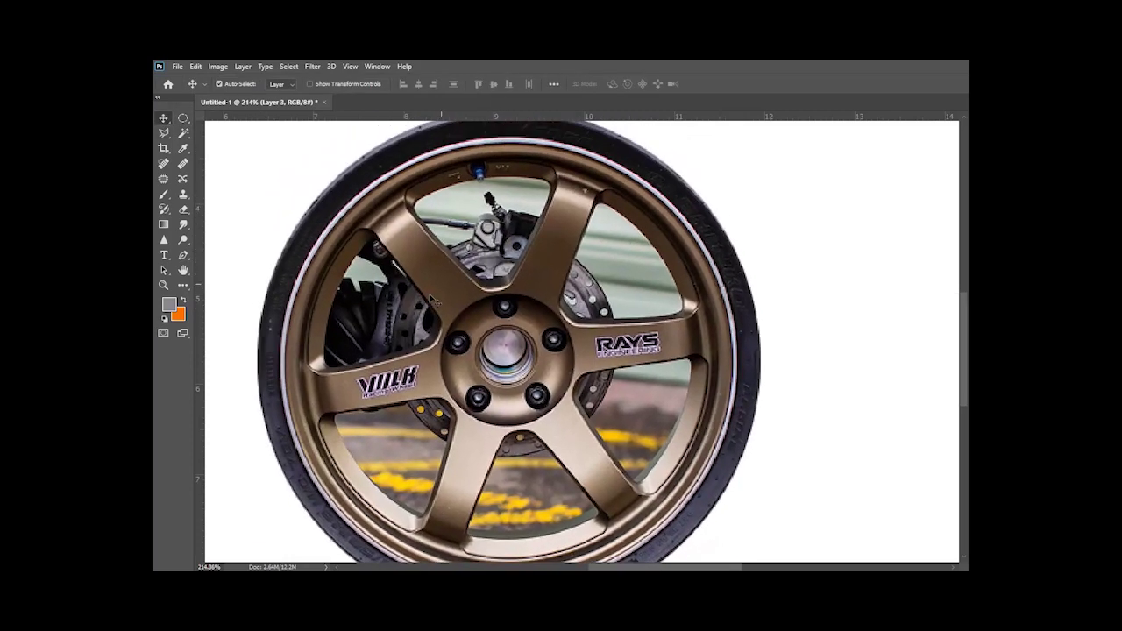
{"action": "scroll", "coordinate": [445, 320], "scroll_direction": "up", "scroll_amount": 2}
{"action": "scroll", "coordinate": [273, 233], "scroll_direction": "up", "scroll_amount": 1}
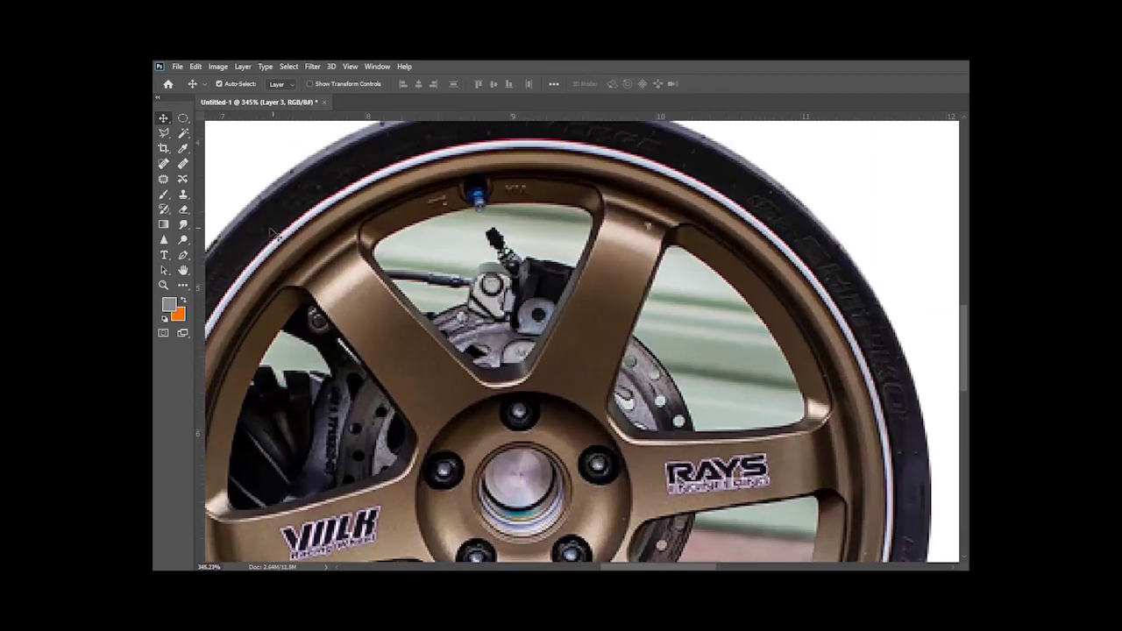
{"action": "left_click", "coordinate": [164, 133]}
{"action": "scroll", "coordinate": [431, 296], "scroll_direction": "up", "scroll_amount": 4}
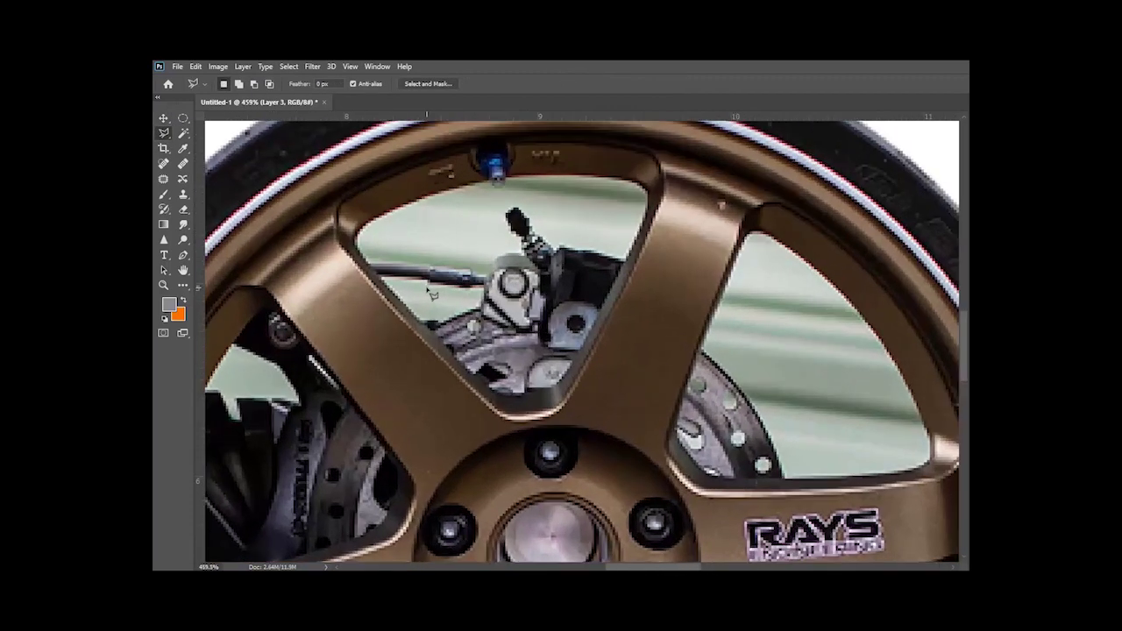
{"action": "scroll", "coordinate": [431, 296], "scroll_direction": "up", "scroll_amount": 1}
{"action": "left_click", "coordinate": [307, 230]}
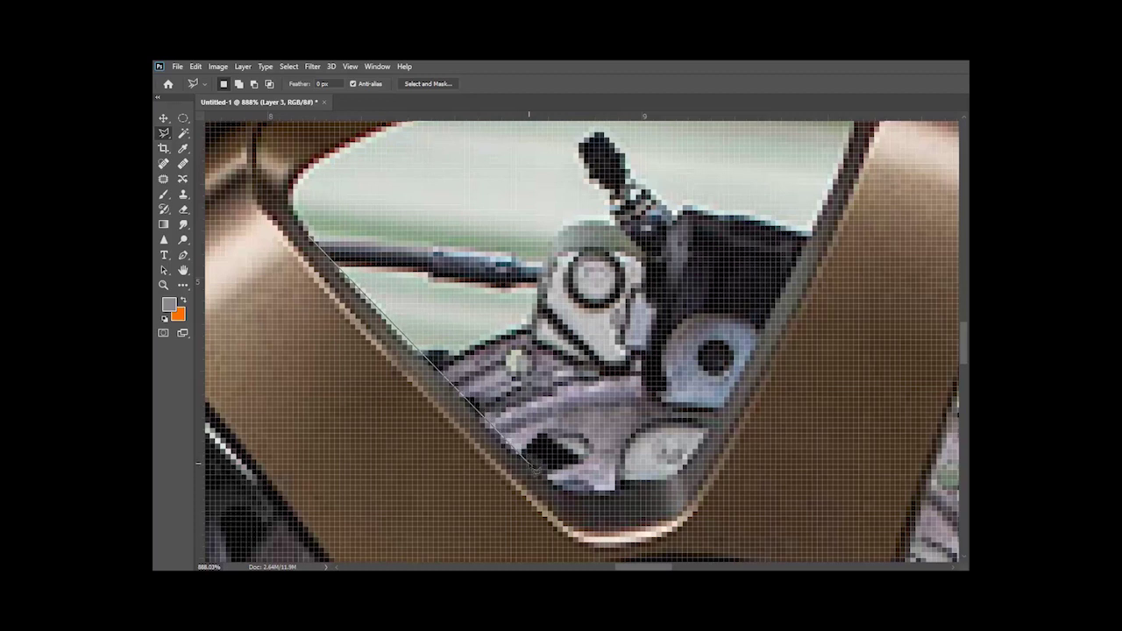
{"action": "left_click", "coordinate": [530, 465]}
{"action": "left_click", "coordinate": [701, 444]}
{"action": "left_click", "coordinate": [782, 299]}
{"action": "scroll", "coordinate": [910, 128], "scroll_direction": "up", "scroll_amount": 3}
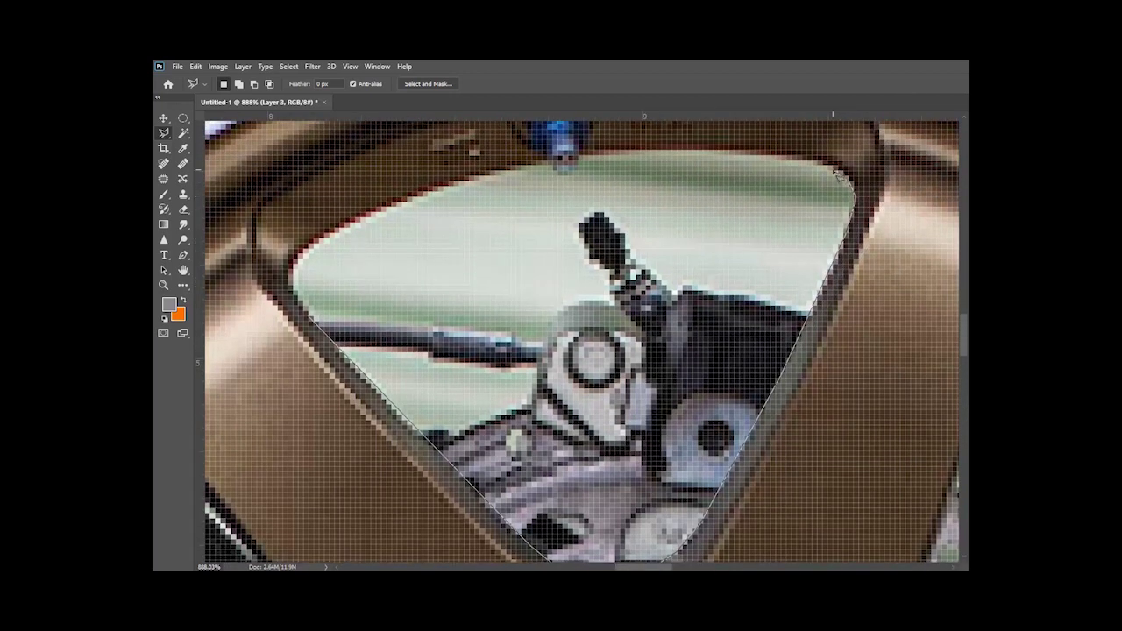
{"action": "left_click", "coordinate": [835, 169]}
{"action": "left_click", "coordinate": [797, 161]}
{"action": "left_click", "coordinate": [721, 152]}
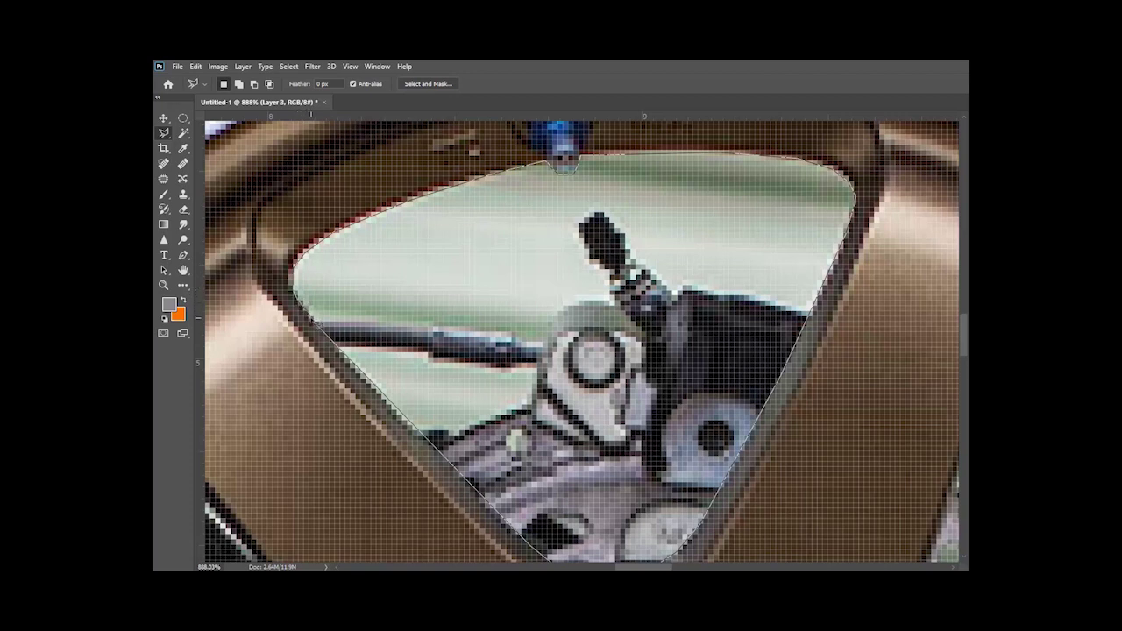
{"action": "left_click", "coordinate": [312, 319]}
Step: Delete the selected background and brake parts from the wheel's uppermost spoke opening and clear the selection
{"action": "scroll", "coordinate": [326, 337], "scroll_direction": "down", "scroll_amount": 5}
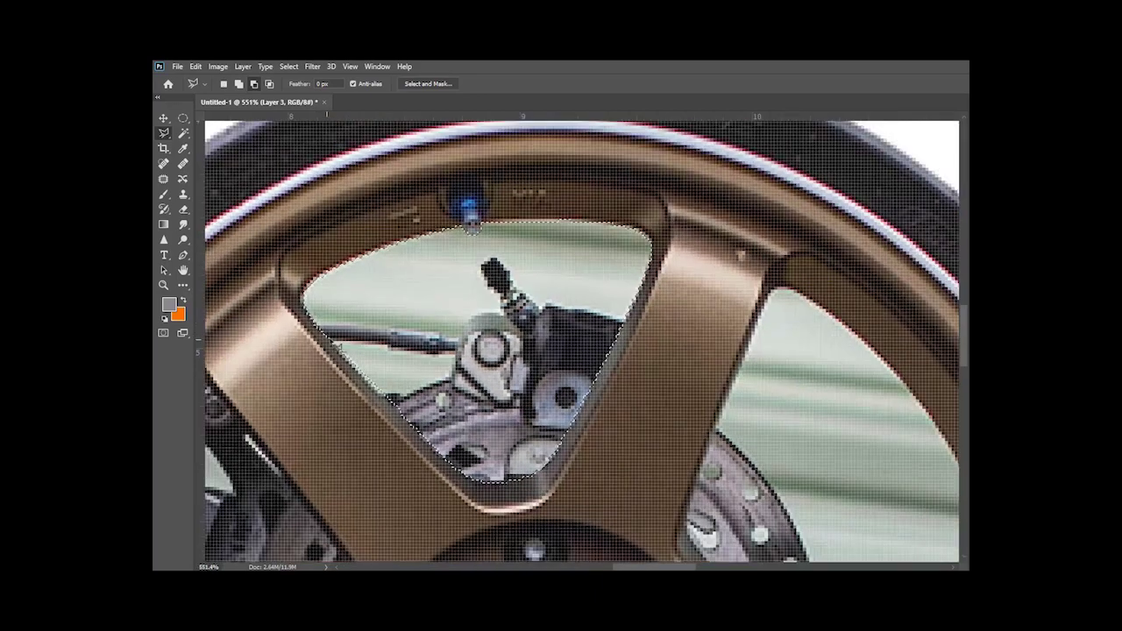
{"action": "scroll", "coordinate": [327, 325], "scroll_direction": "down", "scroll_amount": 2}
{"action": "scroll", "coordinate": [333, 342], "scroll_direction": "down", "scroll_amount": 5}
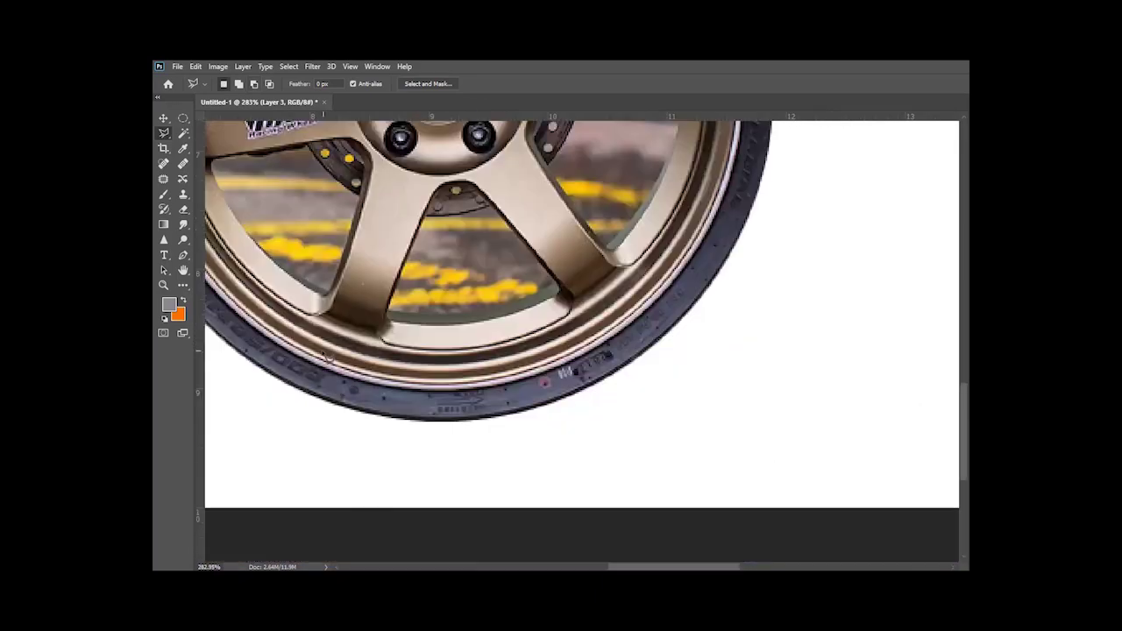
{"action": "scroll", "coordinate": [370, 359], "scroll_direction": "up", "scroll_amount": 5}
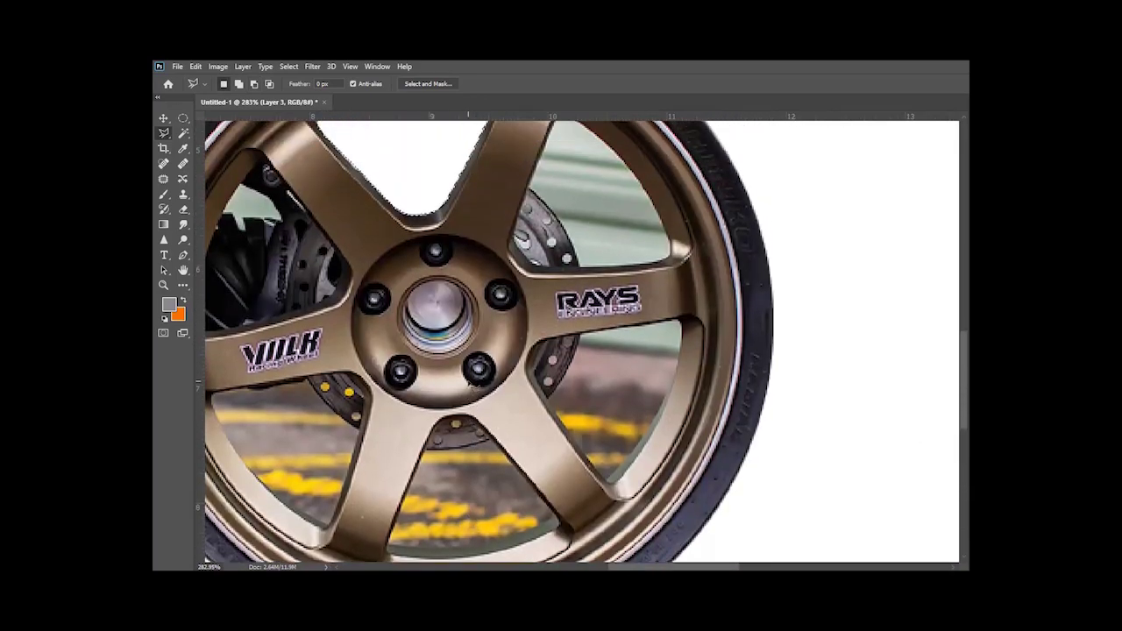
{"action": "scroll", "coordinate": [370, 358], "scroll_direction": "up", "scroll_amount": 3}
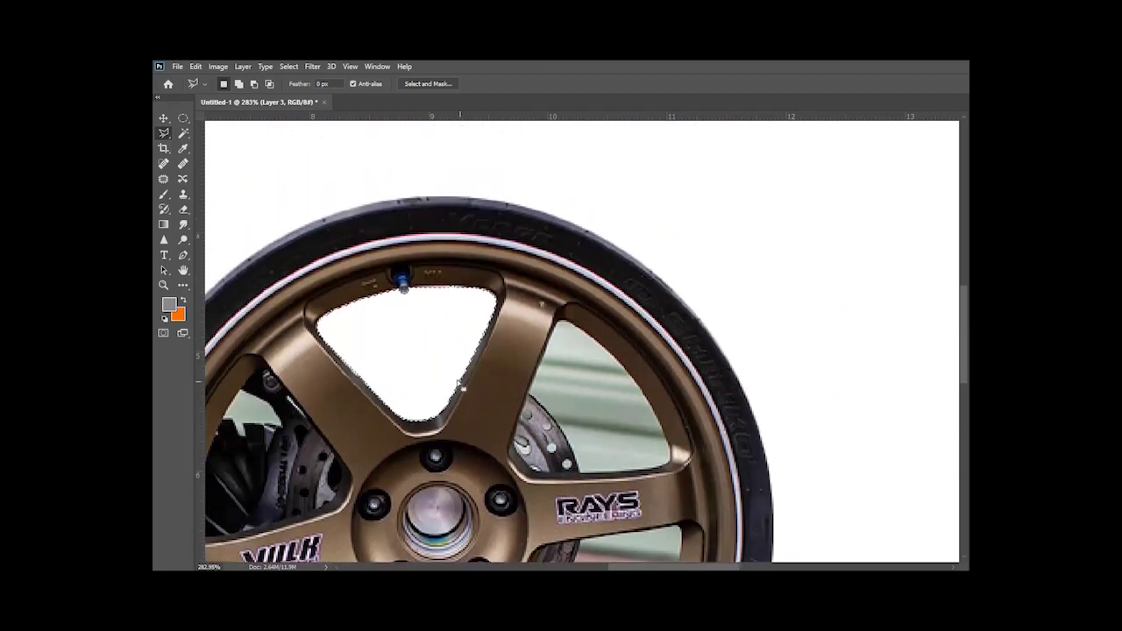
{"action": "left_click", "coordinate": [163, 117]}
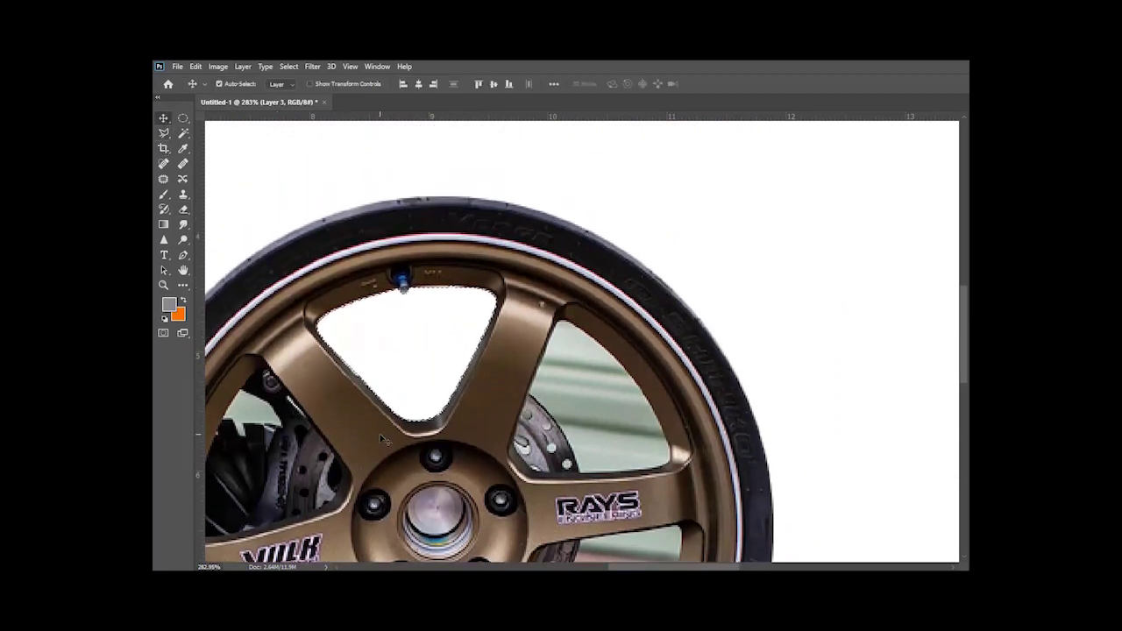
{"action": "left_click", "coordinate": [182, 119]}
{"action": "left_click", "coordinate": [316, 215]}
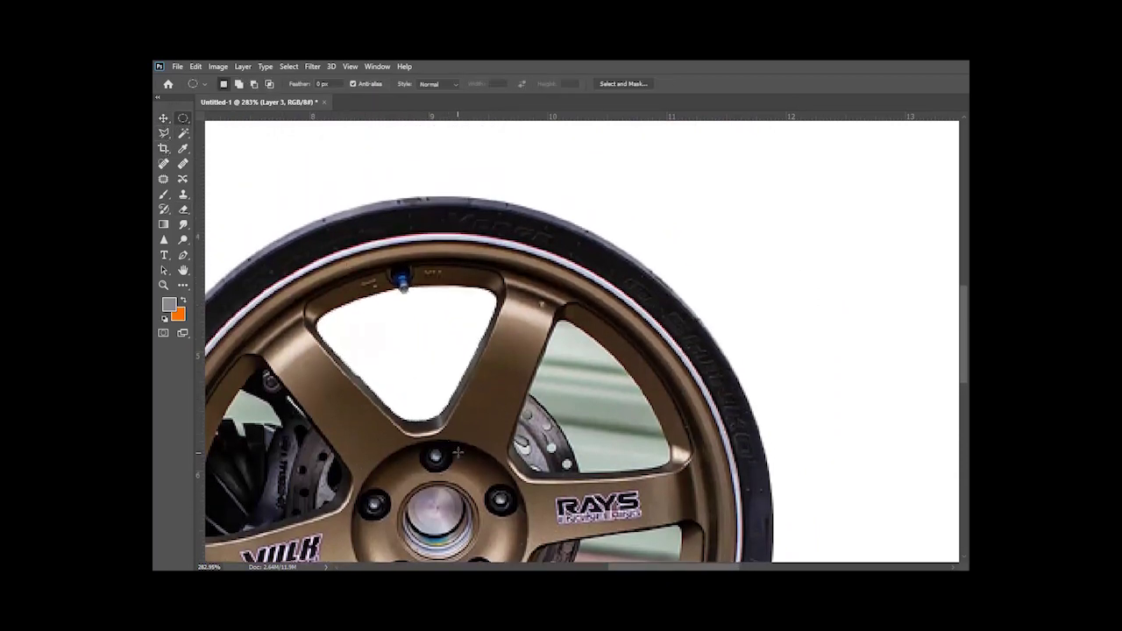
{"action": "left_click", "coordinate": [166, 118]}
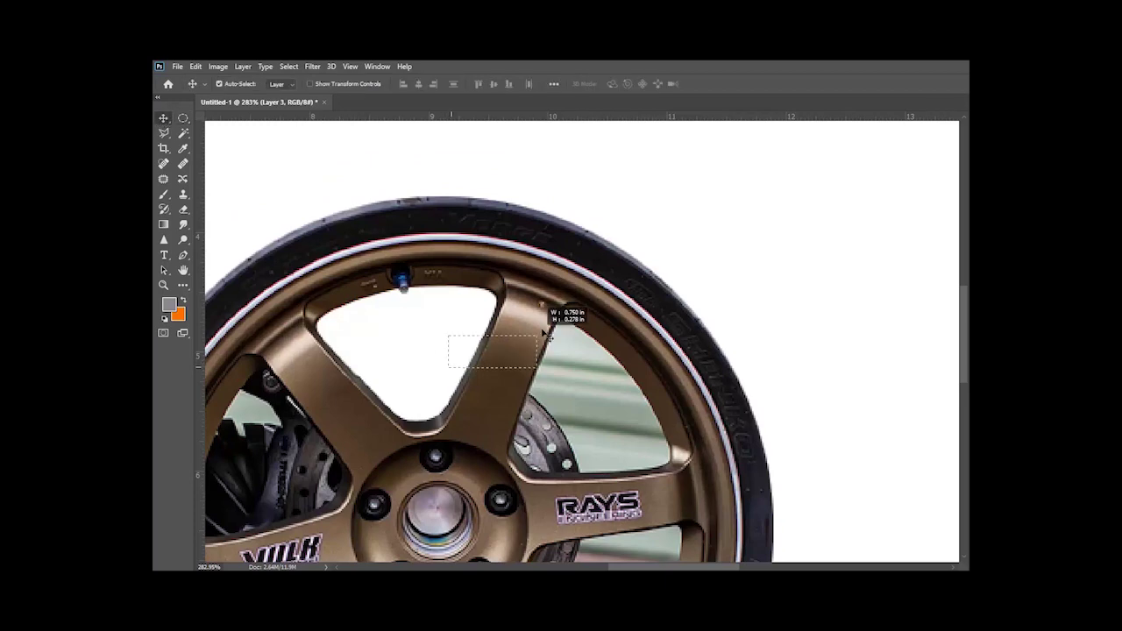
{"action": "left_click_drag", "start_coordinate": [487, 419], "coordinate": [616, 353]}
{"action": "scroll", "coordinate": [617, 400], "scroll_direction": "down", "scroll_amount": 8}
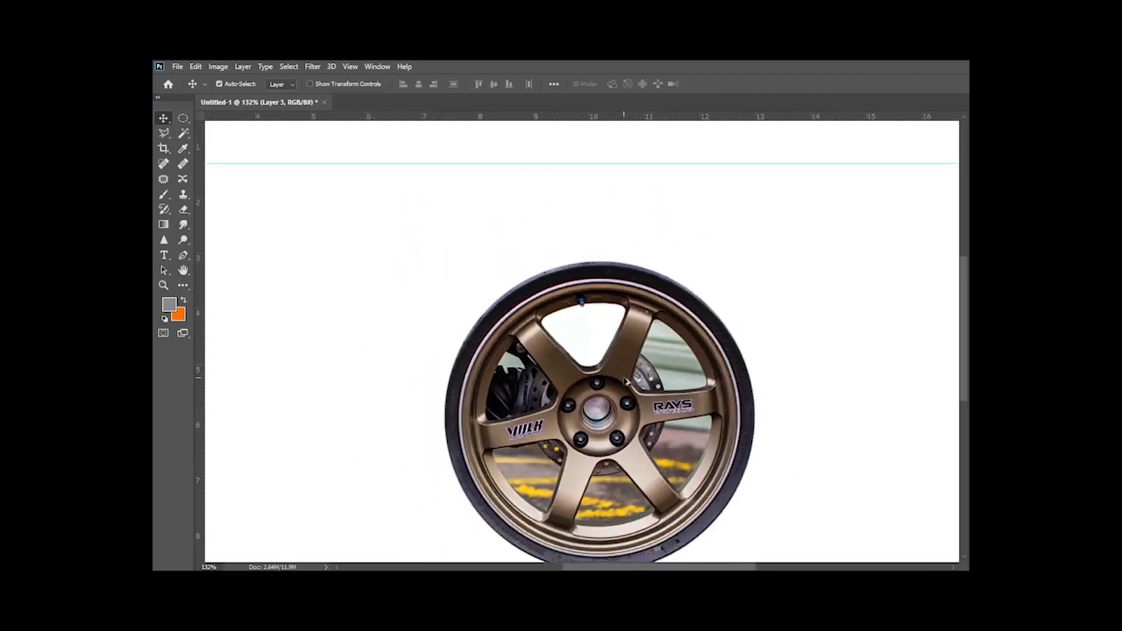
{"action": "left_click_drag", "start_coordinate": [615, 398], "coordinate": [547, 340]}
{"action": "scroll", "coordinate": [396, 372], "scroll_direction": "down", "scroll_amount": 1}
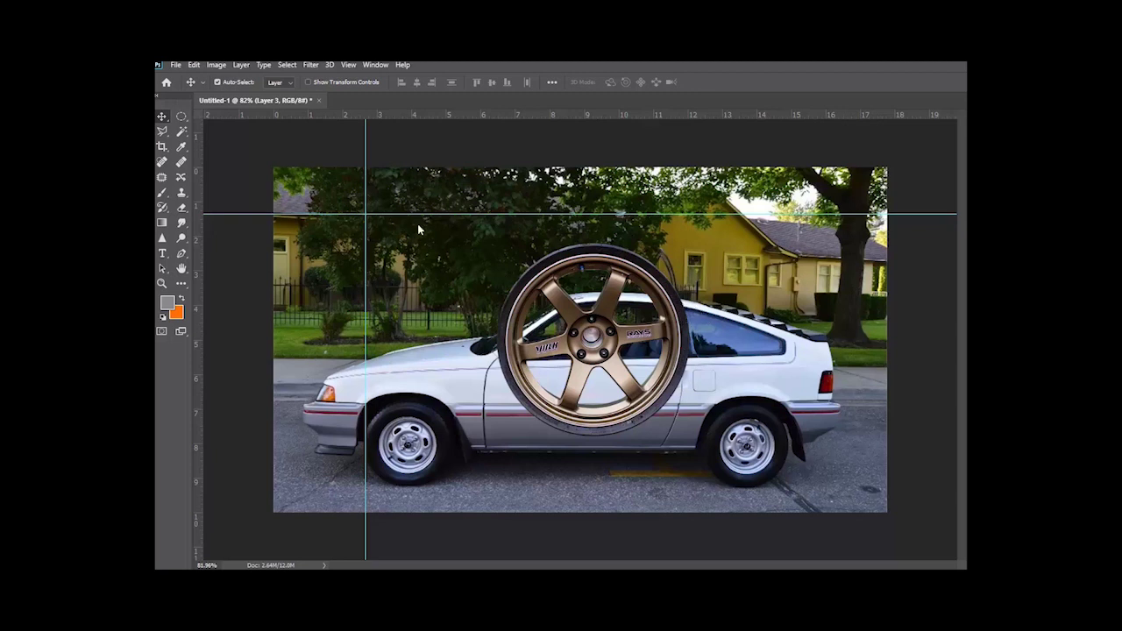
Step: Scale the cut-out bronze wheel to 37.86% and place it over the car's front wheel
{"action": "left_click", "coordinate": [192, 66]}
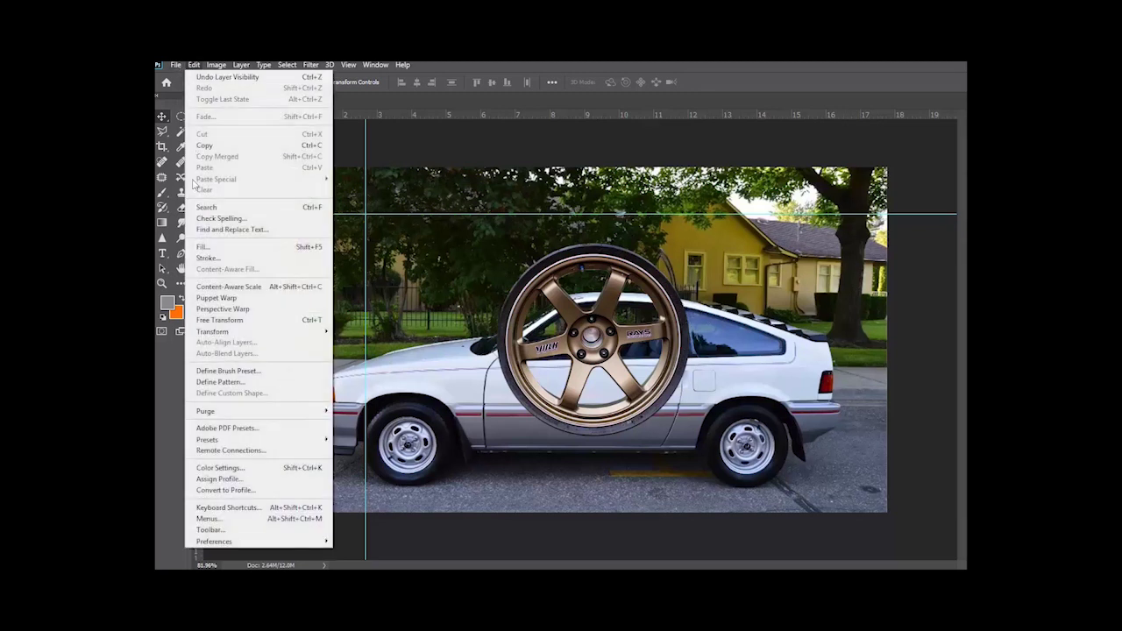
{"action": "mouse_move", "coordinate": [239, 333]}
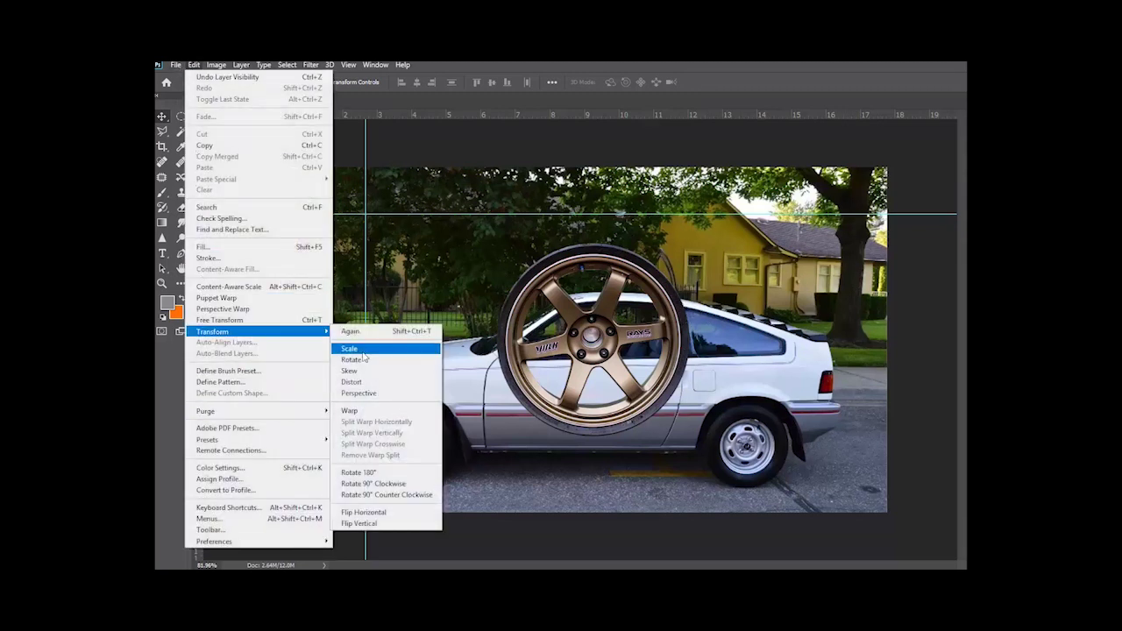
{"action": "left_click", "coordinate": [372, 350]}
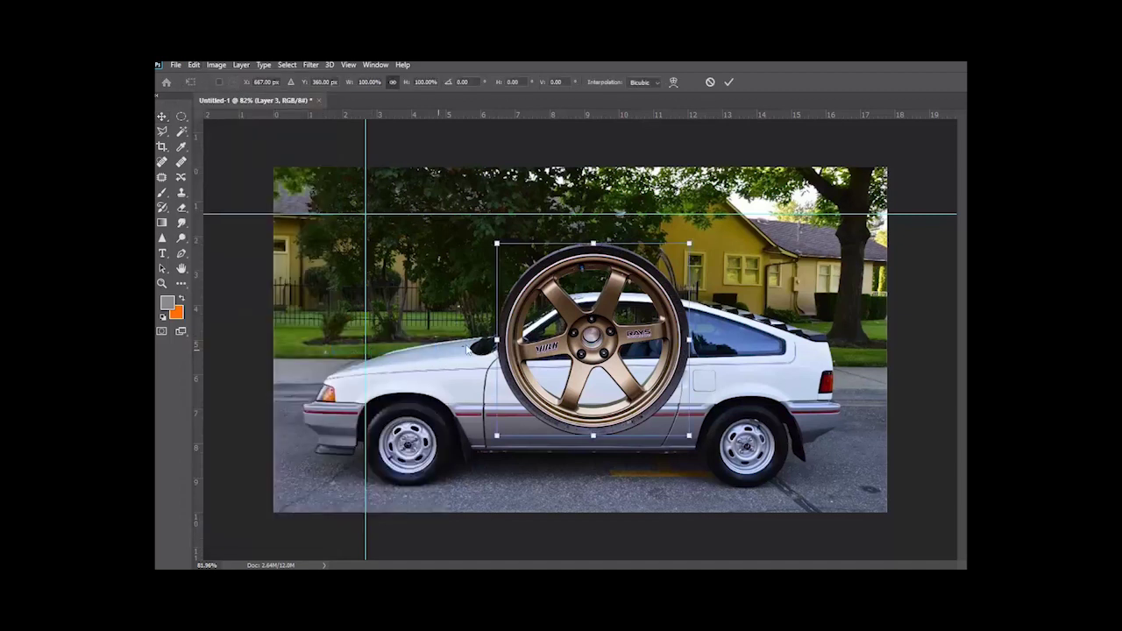
{"action": "left_click_drag", "start_coordinate": [689, 244], "coordinate": [428, 417]}
{"action": "left_click", "coordinate": [728, 83]}
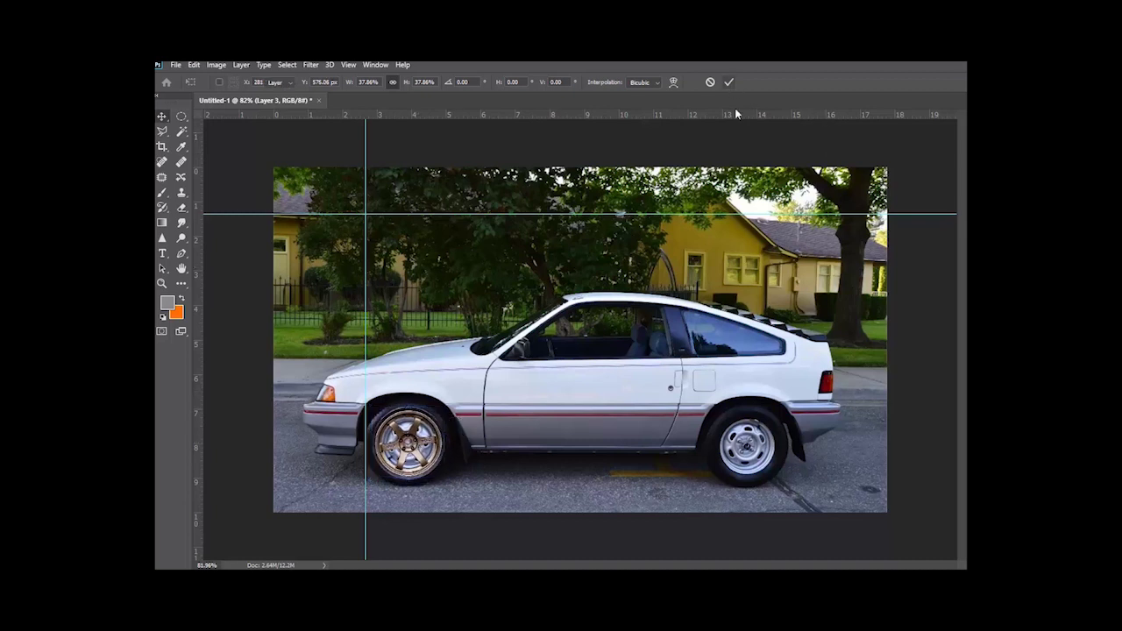
Step: Draw a circular selection about 2 in wide from the guide crossing and put the active layer into a group
{"action": "left_click", "coordinate": [182, 119]}
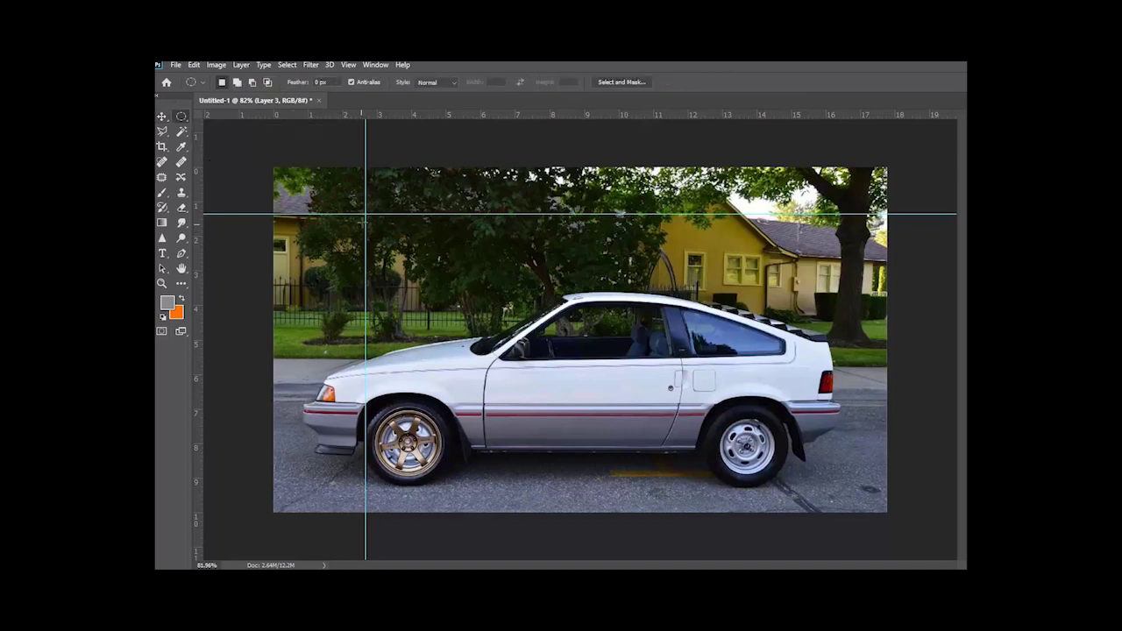
{"action": "left_click_drag", "start_coordinate": [366, 213], "coordinate": [433, 313]}
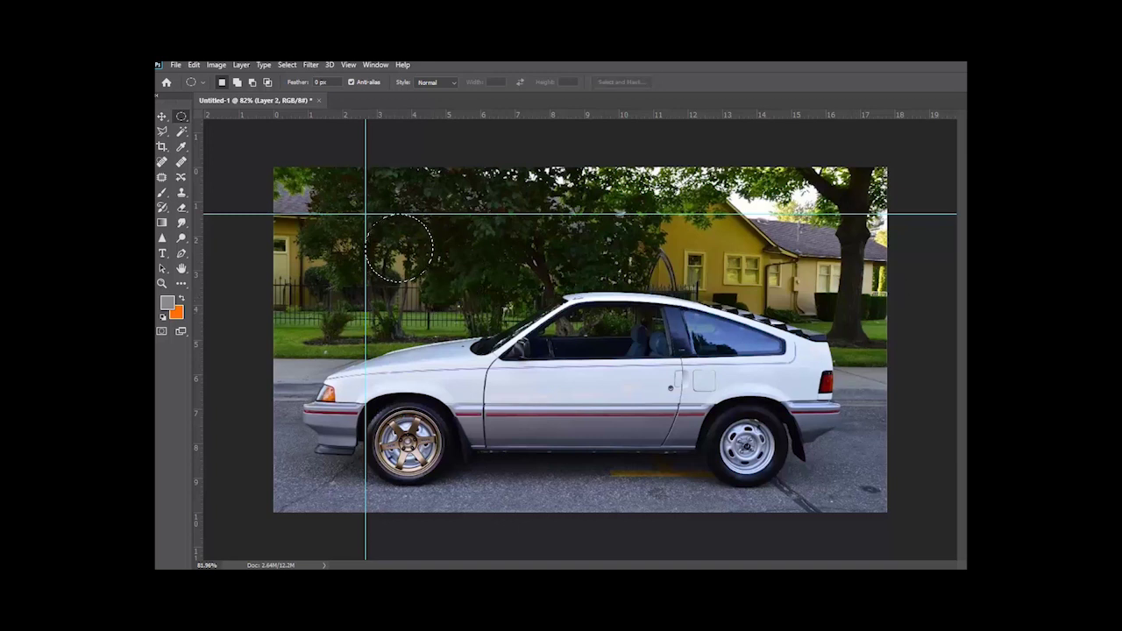
{"action": "key", "text": "ctrl+g"}
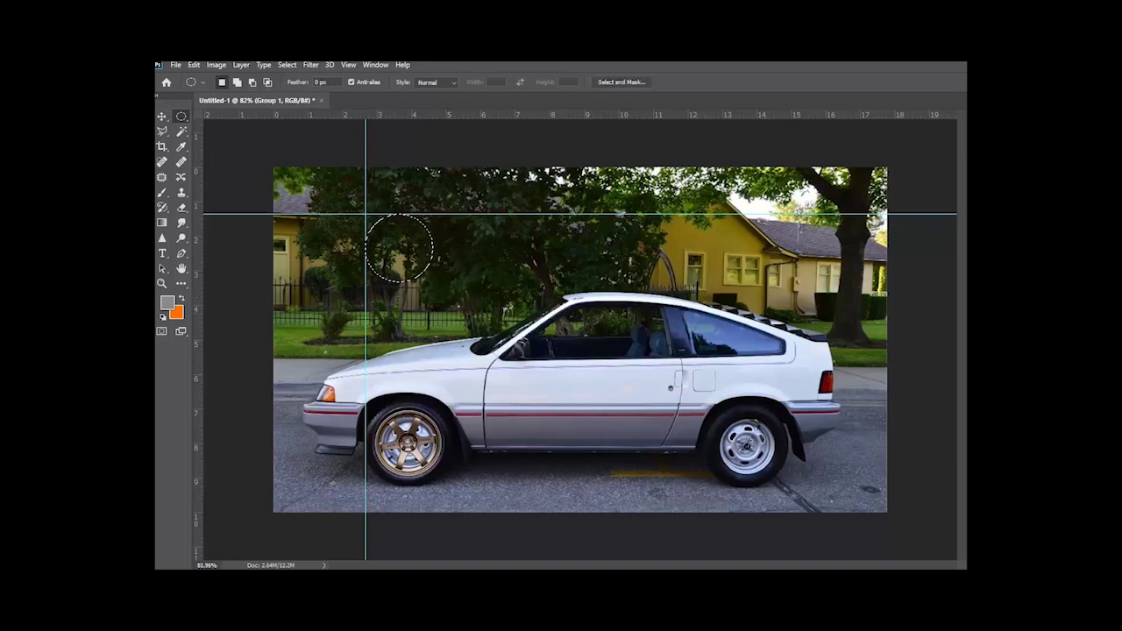
Step: Set the foreground color to black (000000) and fill the circular selection with it using the Paint Bucket
{"action": "left_click", "coordinate": [168, 303]}
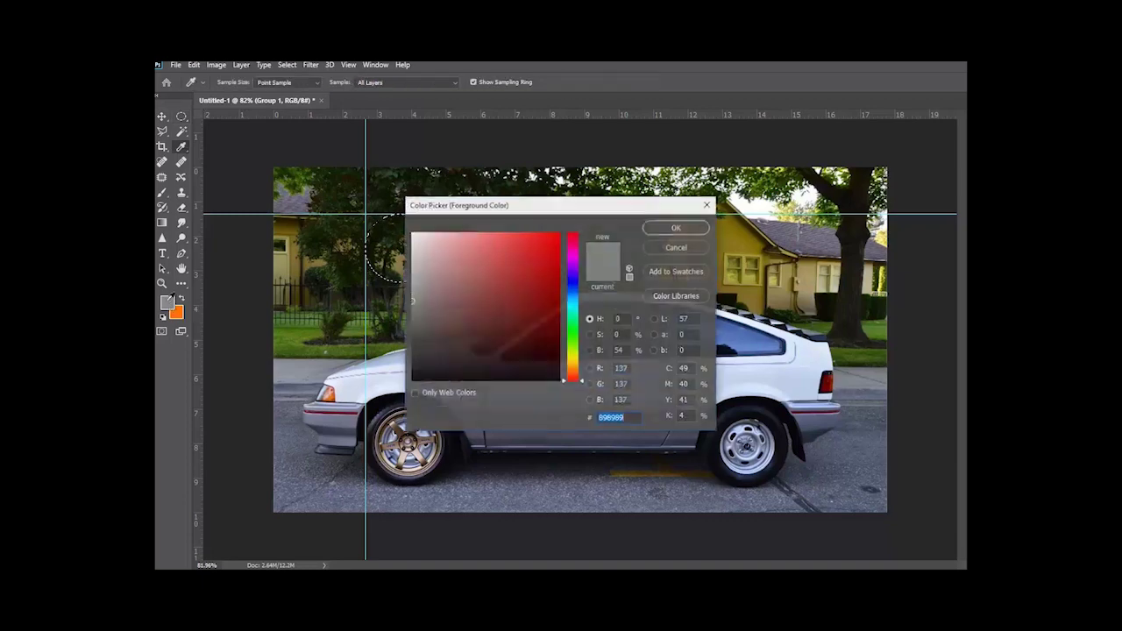
{"action": "type", "text": "000000"}
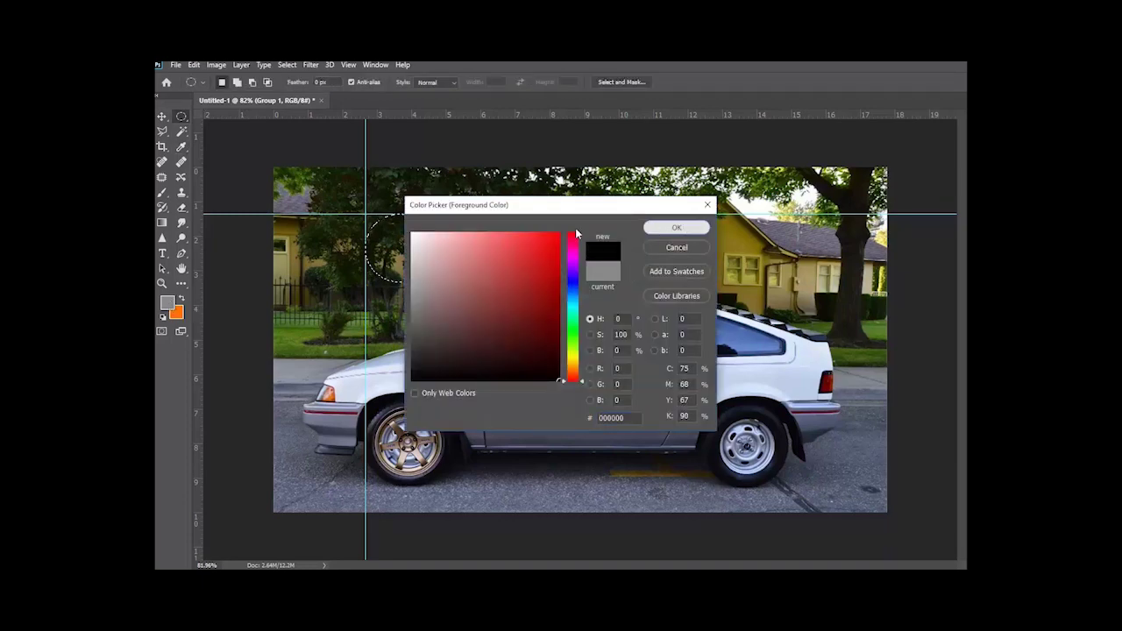
{"action": "key", "text": "Return"}
{"action": "key", "text": "b"}
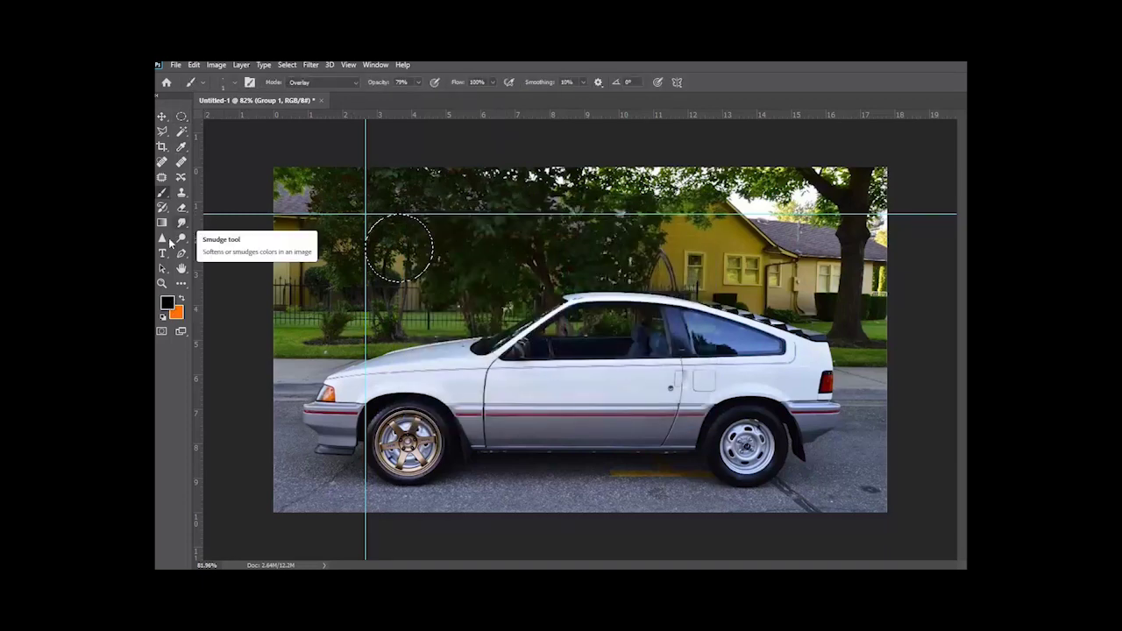
{"action": "left_click", "coordinate": [182, 283]}
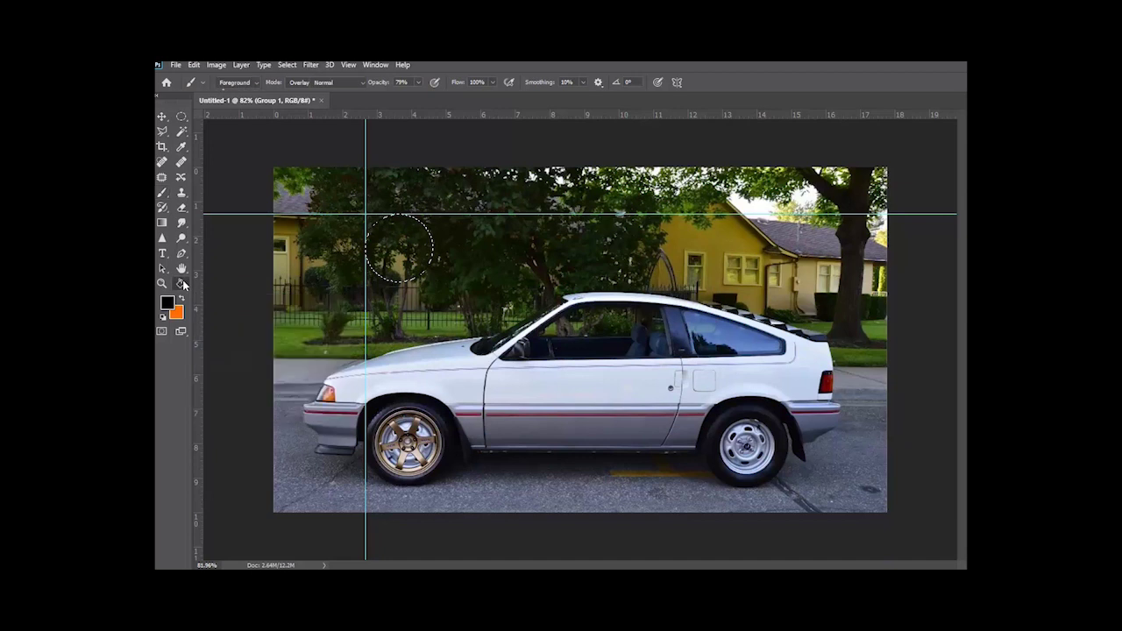
{"action": "left_click", "coordinate": [391, 235]}
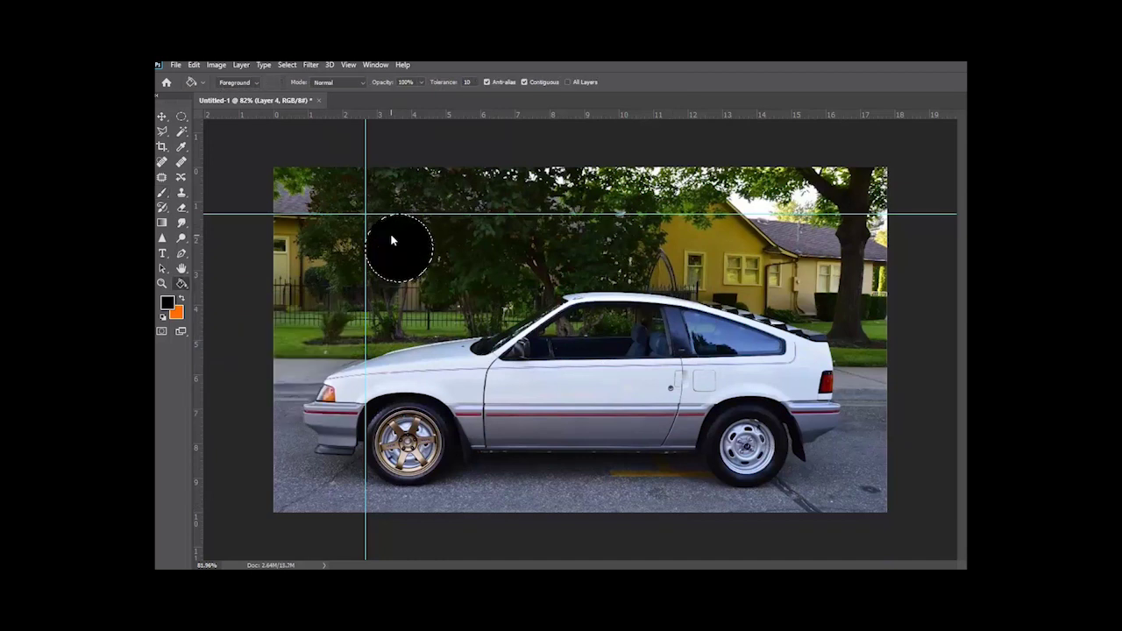
Step: Clear the circular selection and move the black disc behind the front bronze wheel
{"action": "left_click", "coordinate": [182, 116]}
{"action": "left_click", "coordinate": [236, 167]}
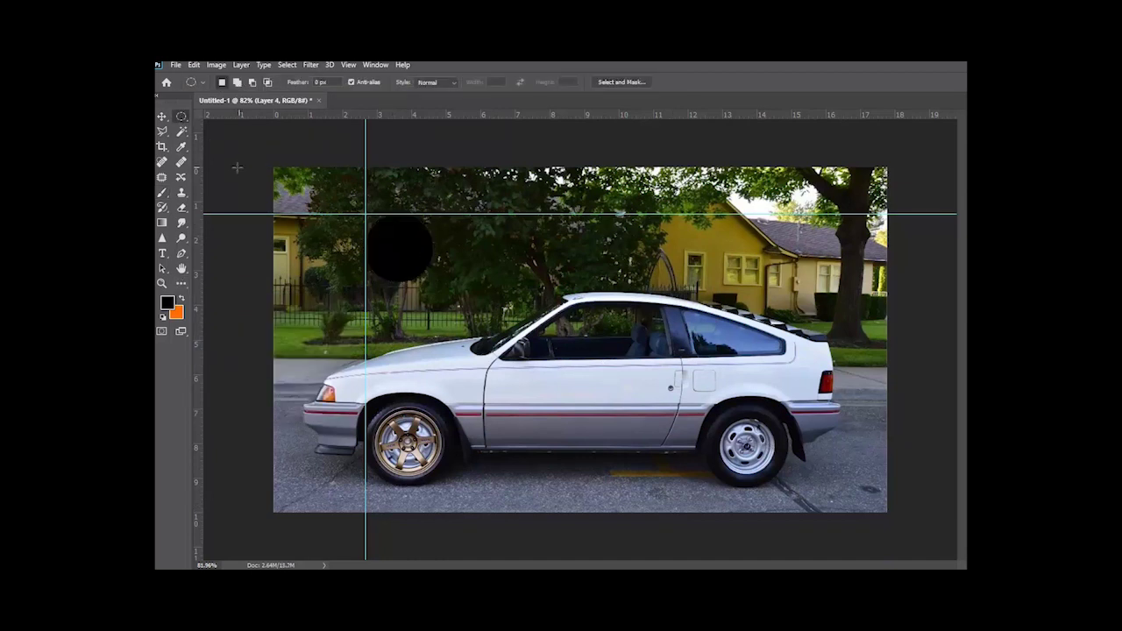
{"action": "left_click", "coordinate": [161, 116]}
{"action": "left_click_drag", "start_coordinate": [396, 263], "coordinate": [428, 430]}
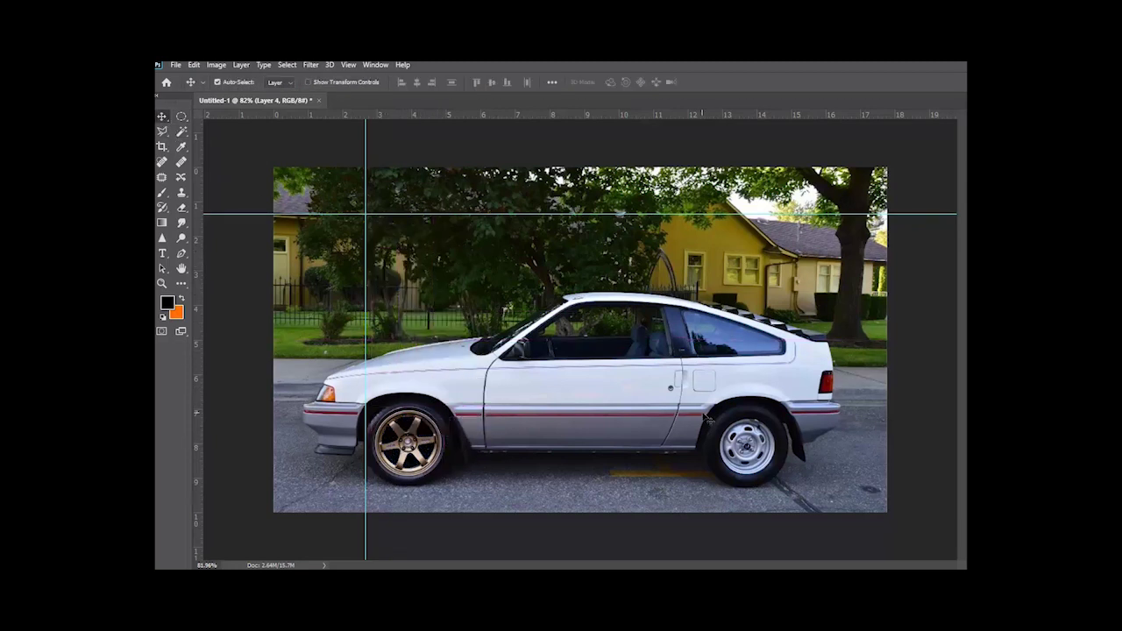
Step: Select the front bronze wheel together with its black disc and rotate both to about -9.1°
{"action": "left_click", "coordinate": [411, 442], "text": "shift"}
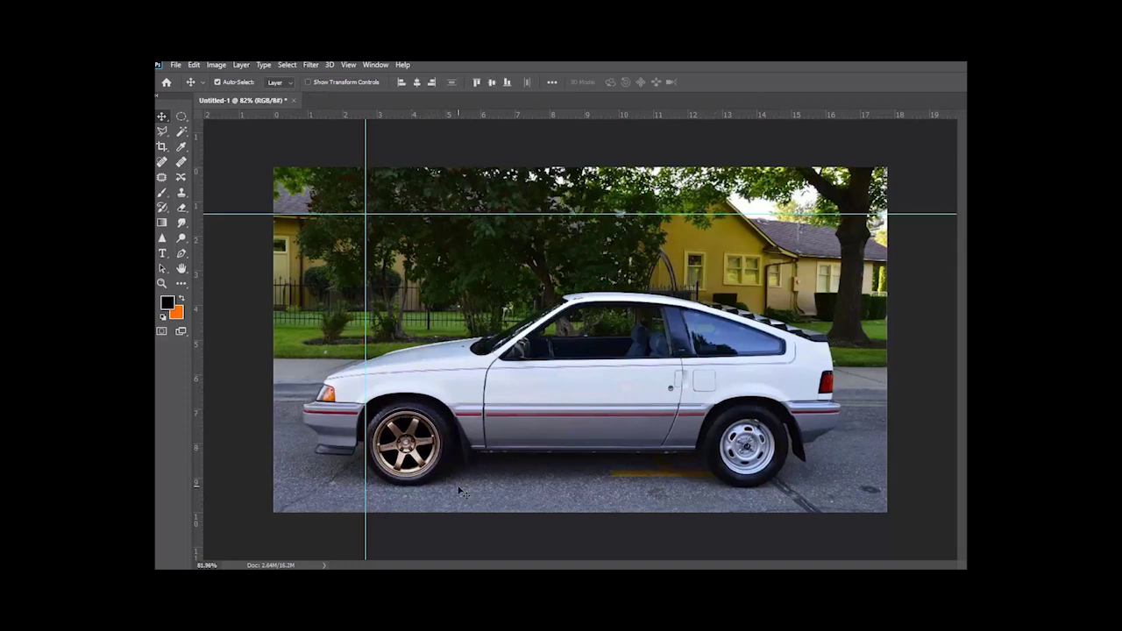
{"action": "left_click", "coordinate": [188, 67]}
{"action": "mouse_move", "coordinate": [249, 333]}
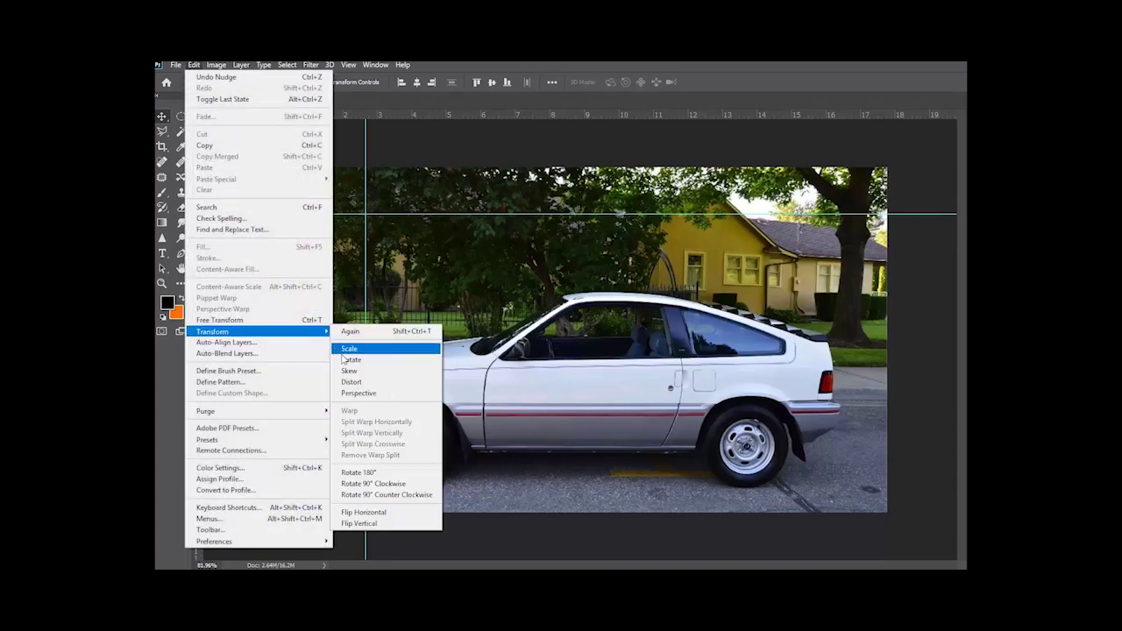
{"action": "left_click", "coordinate": [344, 359]}
{"action": "left_click_drag", "start_coordinate": [453, 402], "coordinate": [418, 532]}
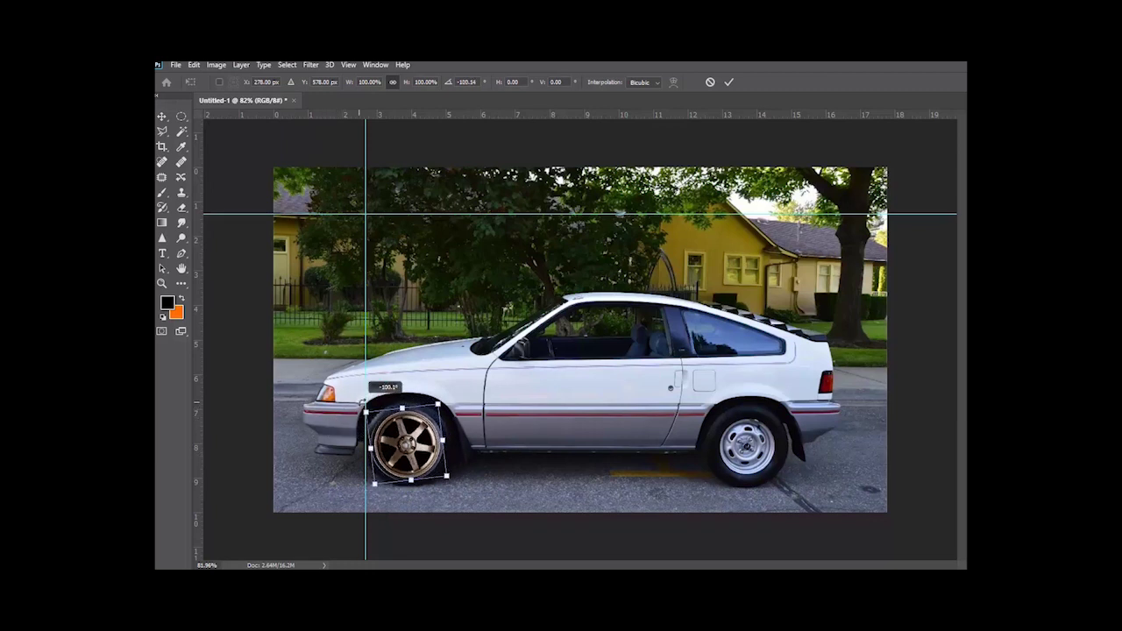
{"action": "left_click_drag", "start_coordinate": [408, 397], "coordinate": [431, 415]}
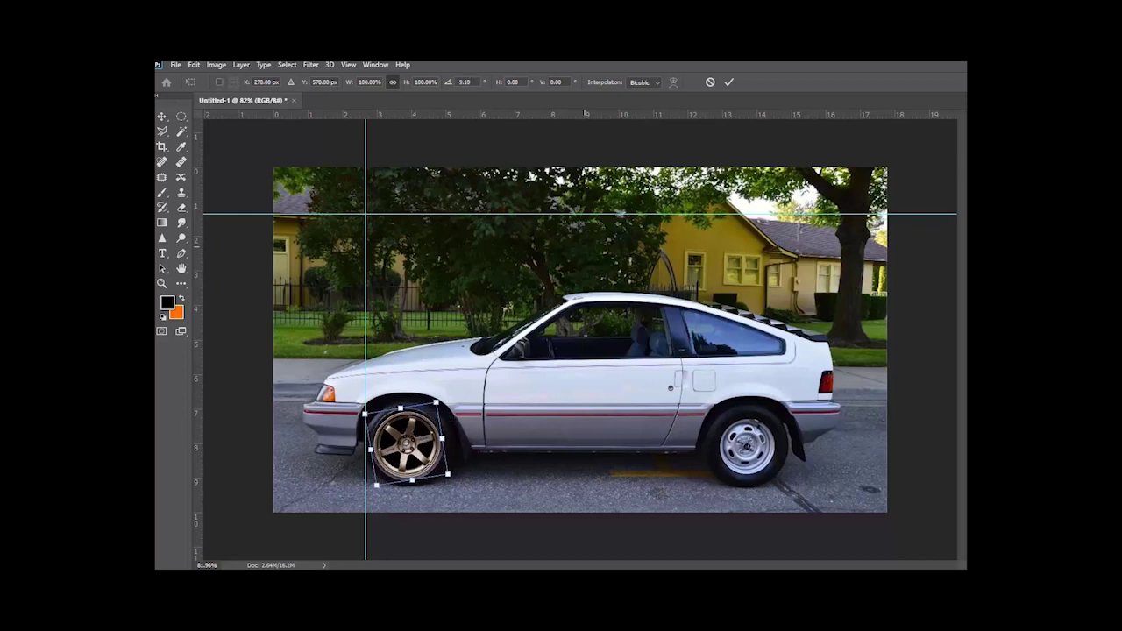
{"action": "left_click", "coordinate": [729, 82]}
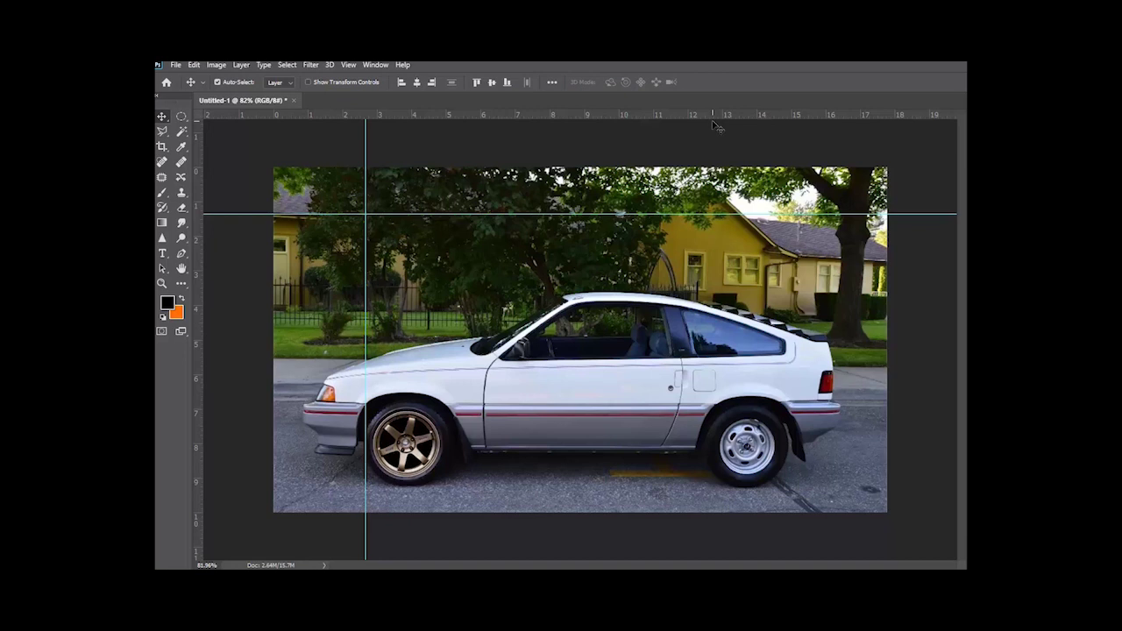
Step: Paste a copy of the bronze wheel and place it over the car's rear wheel
{"action": "key", "text": "ctrl+v"}
{"action": "left_click_drag", "start_coordinate": [621, 378], "coordinate": [787, 482]}
{"action": "left_click_drag", "start_coordinate": [765, 426], "coordinate": [765, 427]}
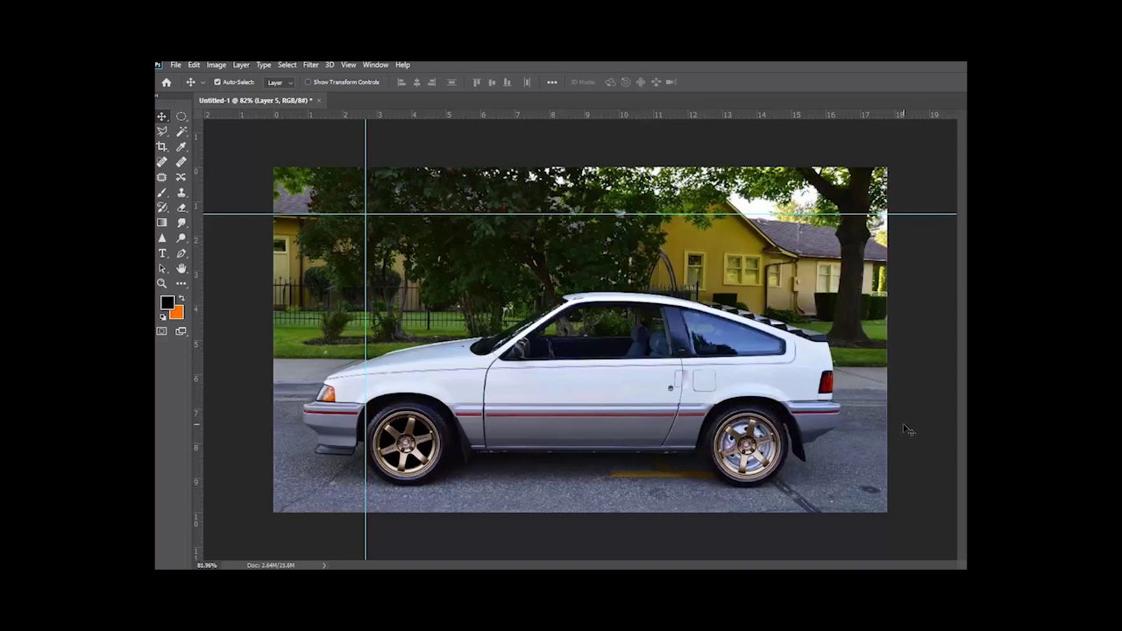
Step: Duplicate the black disc layer and place the copy behind the rear bronze wheel
{"action": "key", "text": "alt+["}
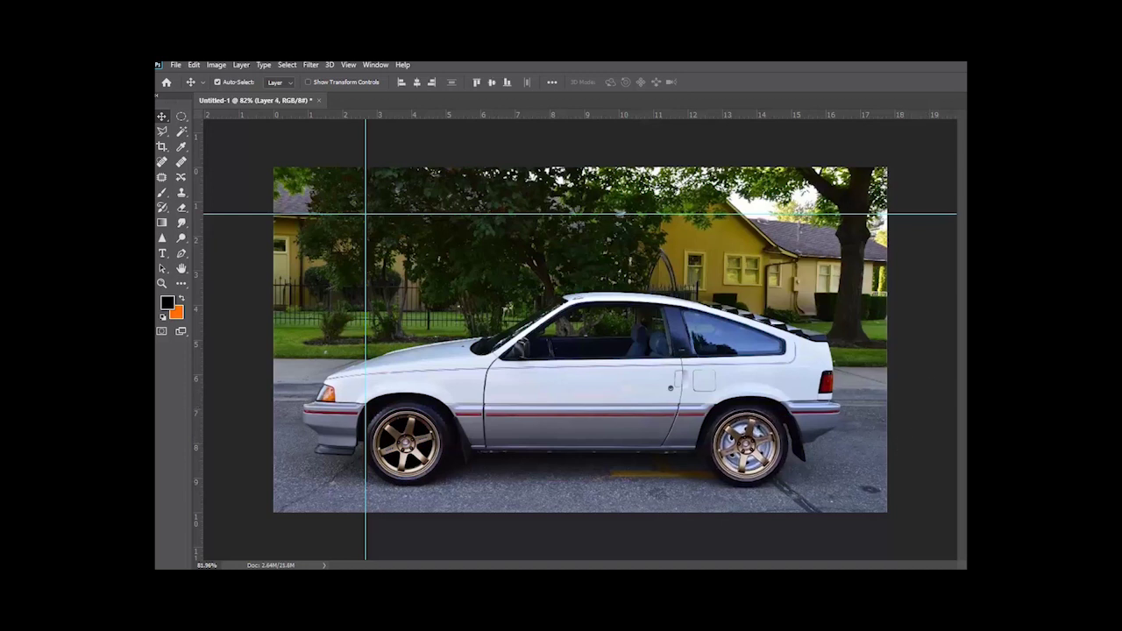
{"action": "key", "text": "ctrl+a"}
{"action": "key", "text": "ctrl+c"}
{"action": "key", "text": "ctrl+v"}
{"action": "left_click_drag", "start_coordinate": [589, 354], "coordinate": [751, 457]}
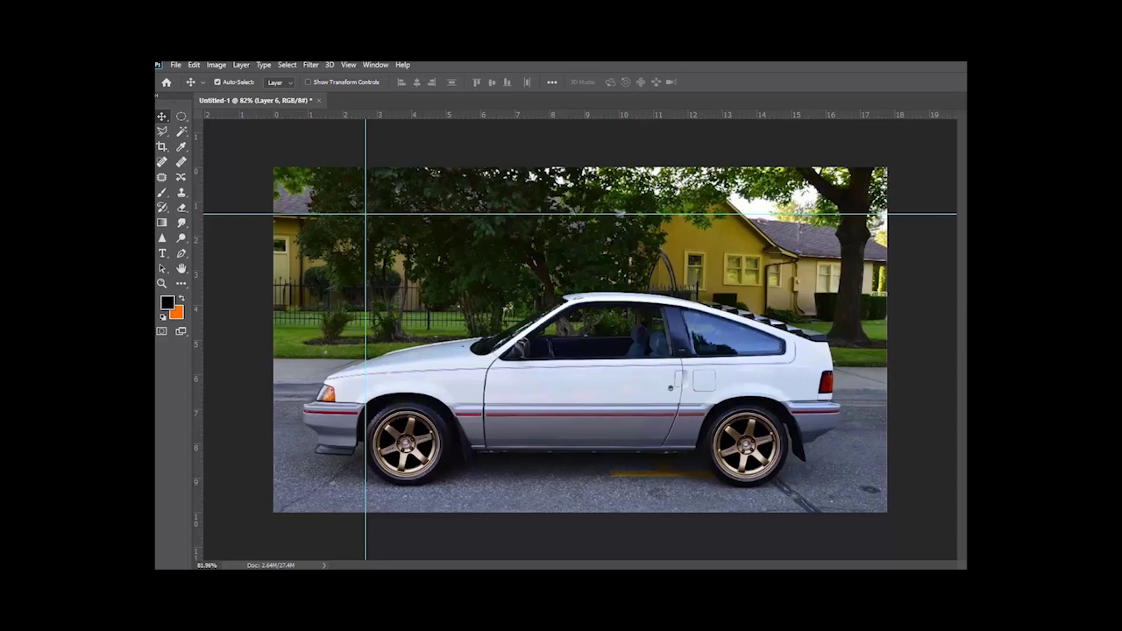
{"action": "key", "text": "ctrl+z"}
{"action": "key", "text": "ctrl+shift+z"}
{"action": "key", "text": "alt+shift+["}
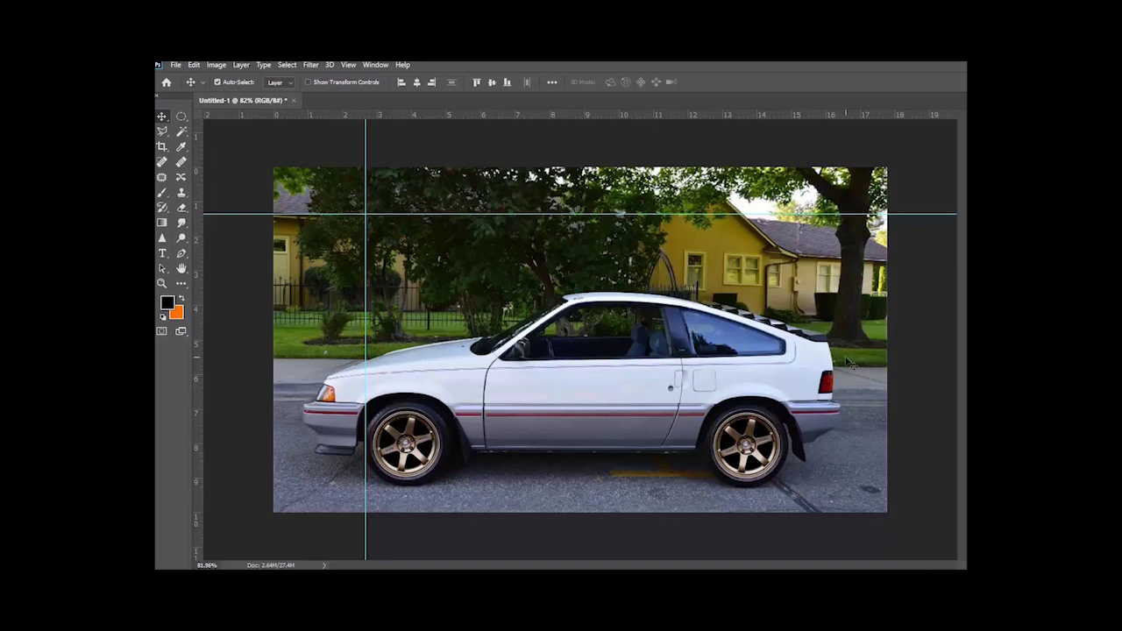
{"action": "left_click", "coordinate": [453, 319]}
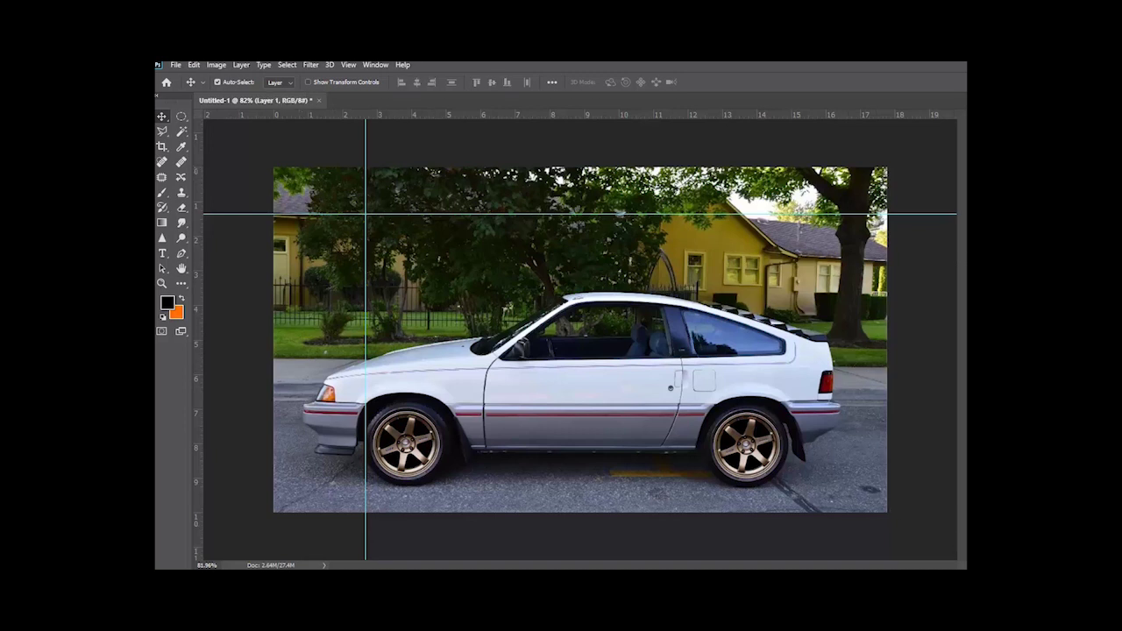
Step: Fine-tune the front bronze wheel's horizontal position inside its tire with small nudges
{"action": "left_click", "coordinate": [406, 443]}
{"action": "key", "text": "Right"}
{"action": "key", "text": "Right"}
{"action": "key", "text": "Right"}
{"action": "key", "text": "Right"}
{"action": "key", "text": "Right"}
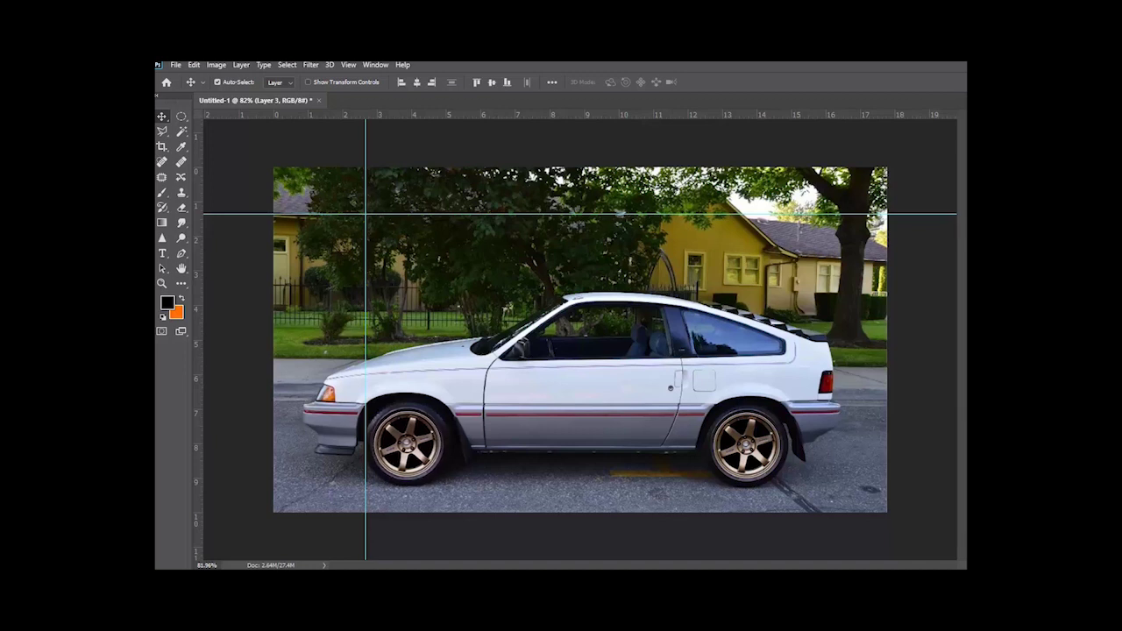
{"action": "left_click", "coordinate": [747, 444]}
{"action": "key", "text": "Right"}
{"action": "key", "text": "Right"}
{"action": "key", "text": "Right"}
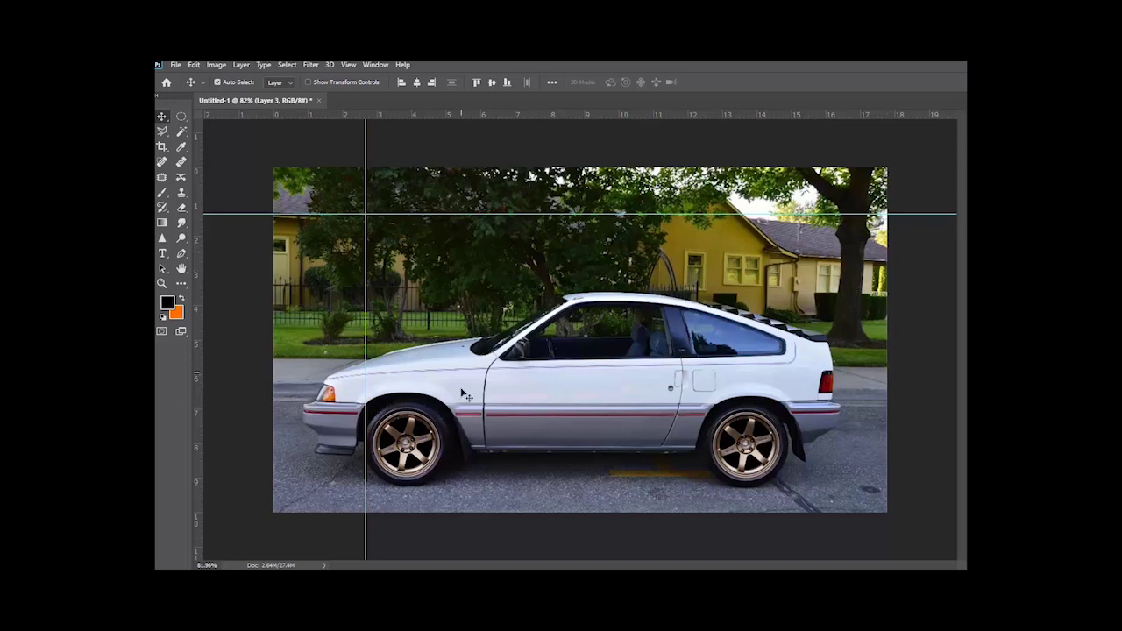
Step: Rotate only the front bronze wheel about 31° clockwise so its spokes are angled differently from the rear wheel's
{"action": "left_click", "coordinate": [245, 248]}
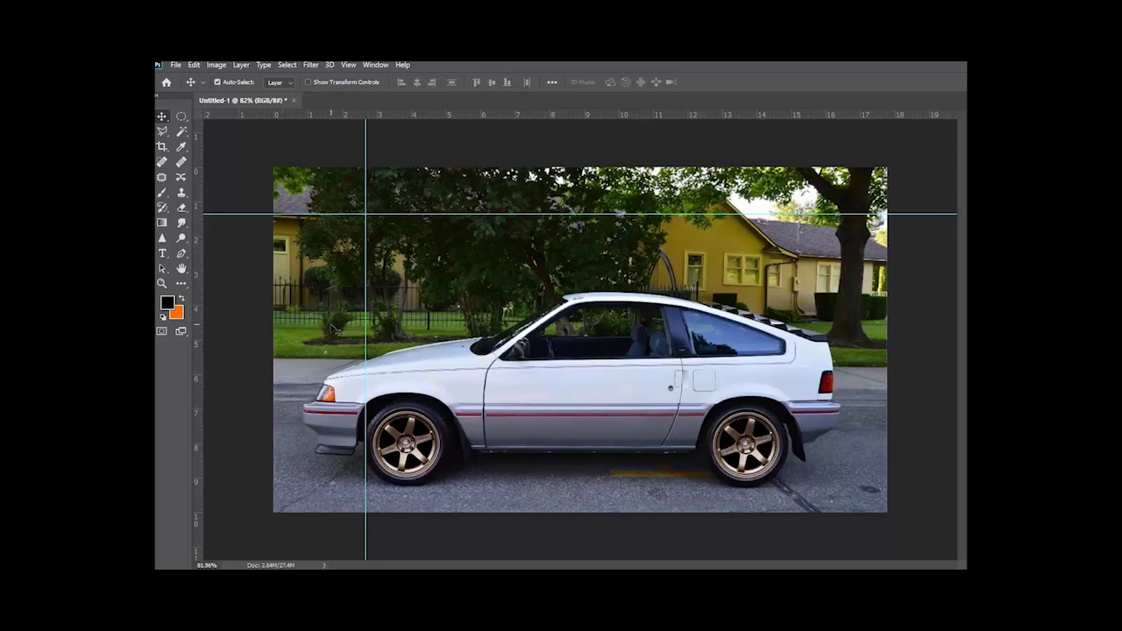
{"action": "scroll", "coordinate": [400, 392], "scroll_direction": "up", "scroll_amount": 2}
{"action": "scroll", "coordinate": [402, 396], "scroll_direction": "down", "scroll_amount": 3}
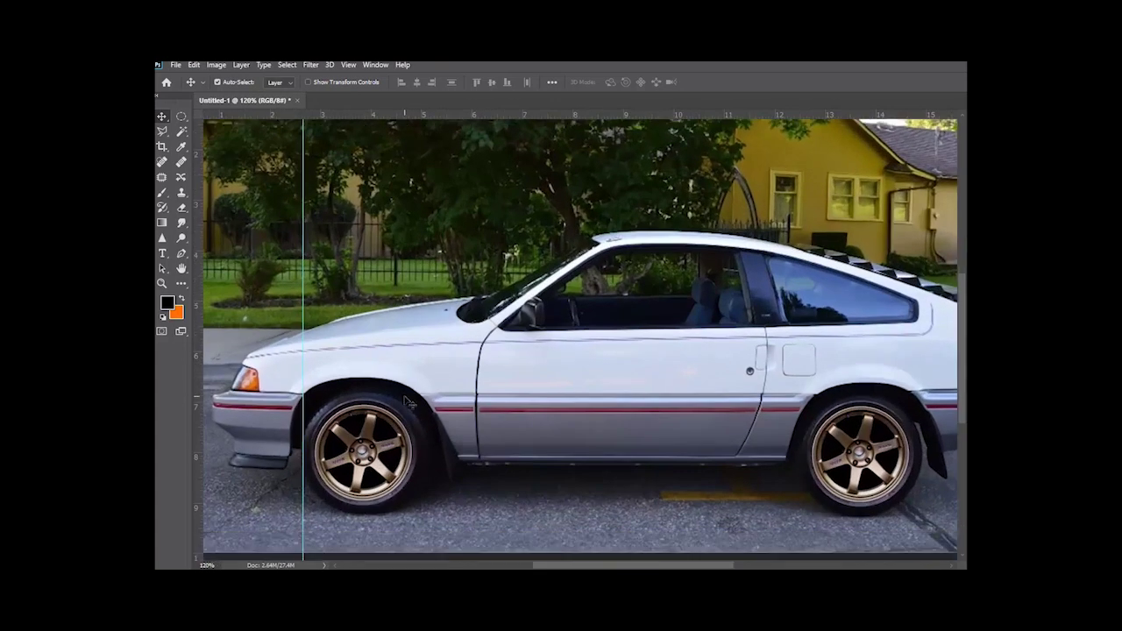
{"action": "scroll", "coordinate": [358, 389], "scroll_direction": "up", "scroll_amount": 2}
{"action": "left_click", "coordinate": [358, 389]}
{"action": "key", "text": "ctrl+j"}
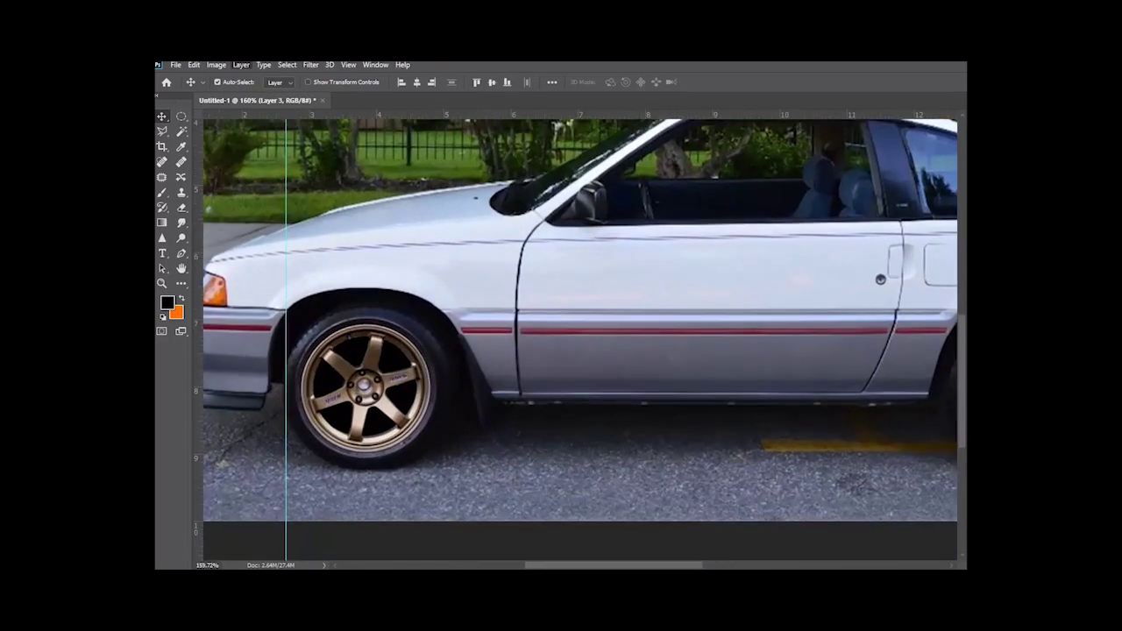
{"action": "left_click", "coordinate": [194, 65]}
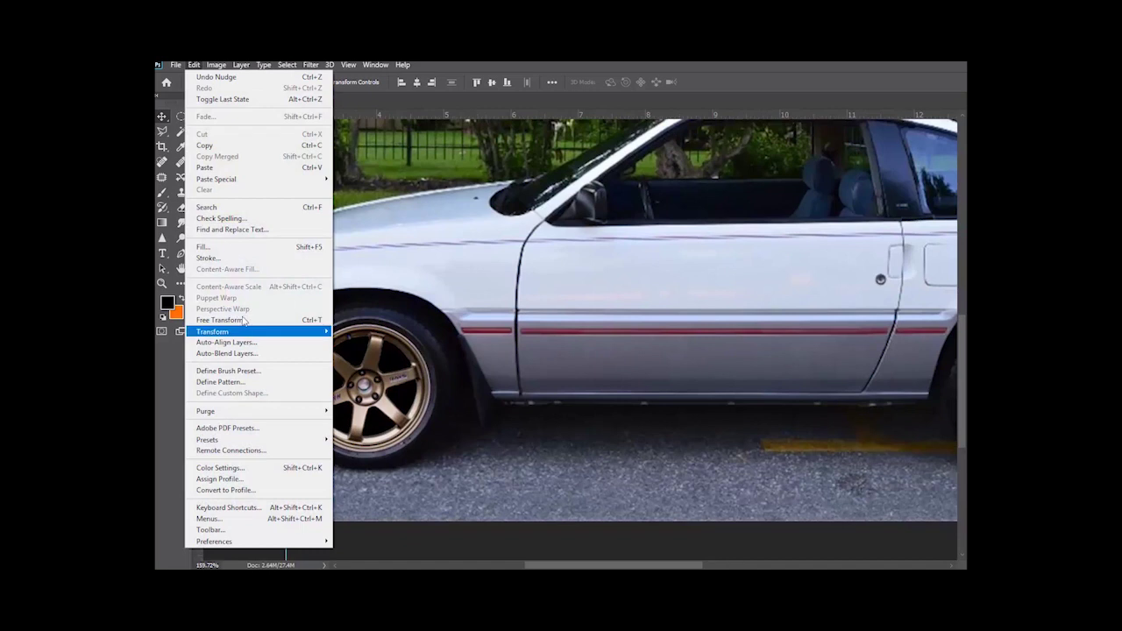
{"action": "mouse_move", "coordinate": [243, 334]}
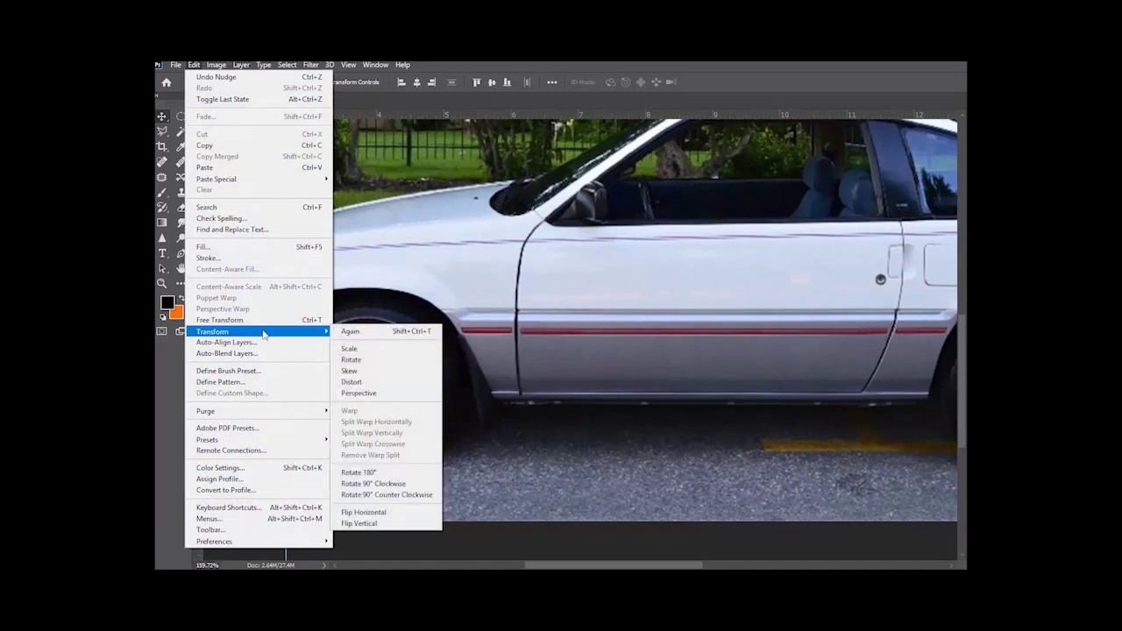
{"action": "left_click", "coordinate": [356, 362]}
{"action": "left_click_drag", "start_coordinate": [466, 316], "coordinate": [507, 376]}
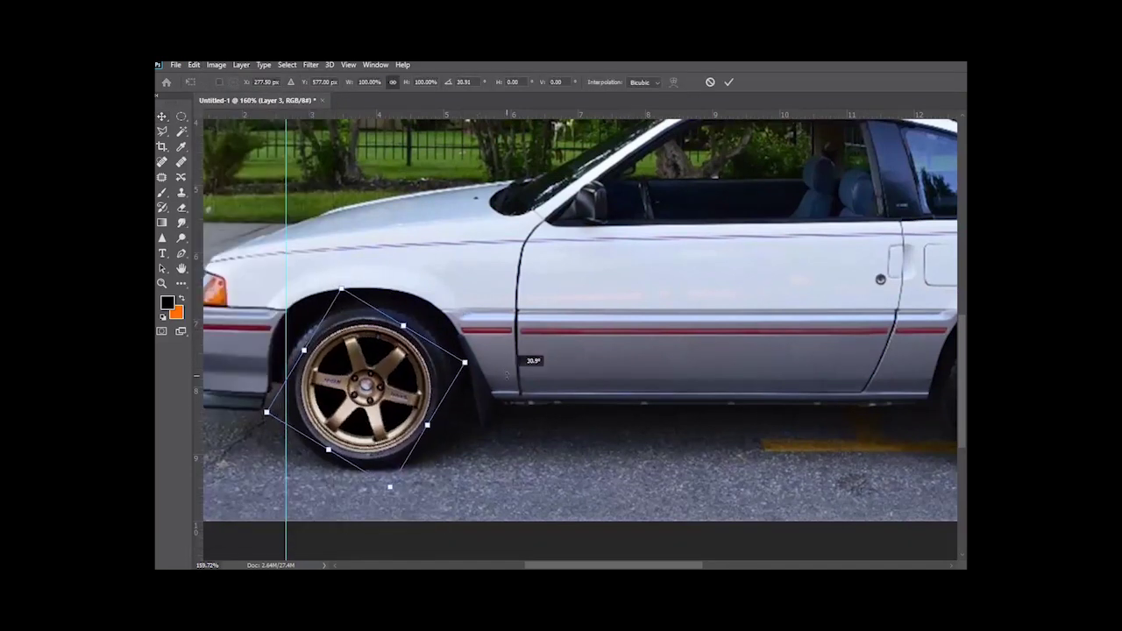
{"action": "left_click", "coordinate": [729, 82]}
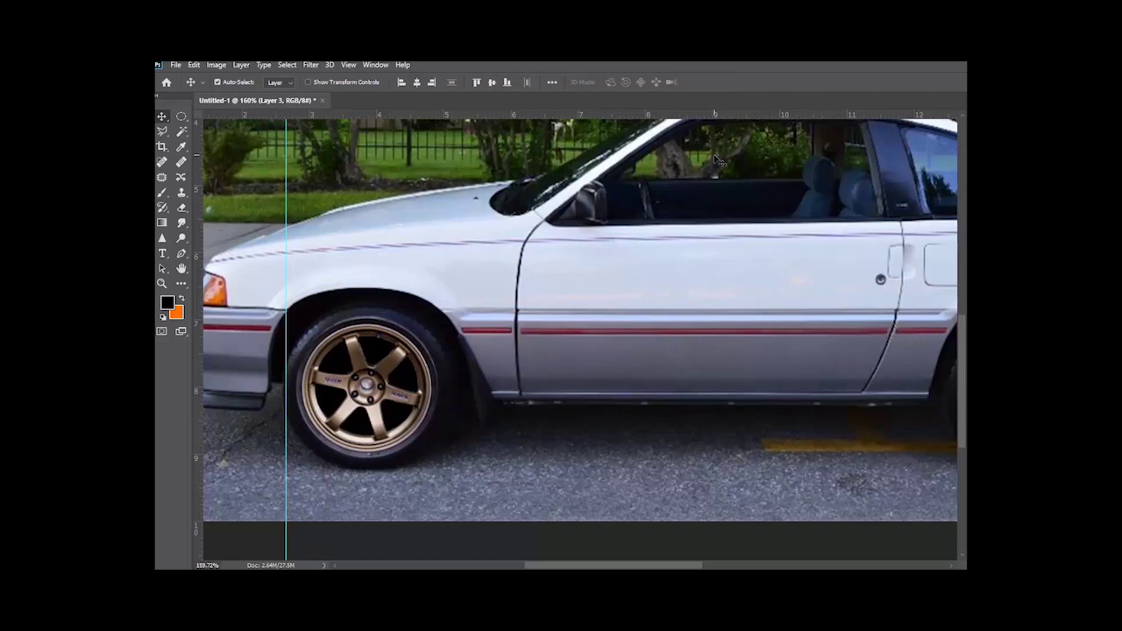
Step: Trace a closed Polygonal Lasso selection around the car and scenery, passing below the bumpers and sill and following both wheel arches over the tires
{"action": "scroll", "coordinate": [666, 290], "scroll_direction": "down", "scroll_amount": 4}
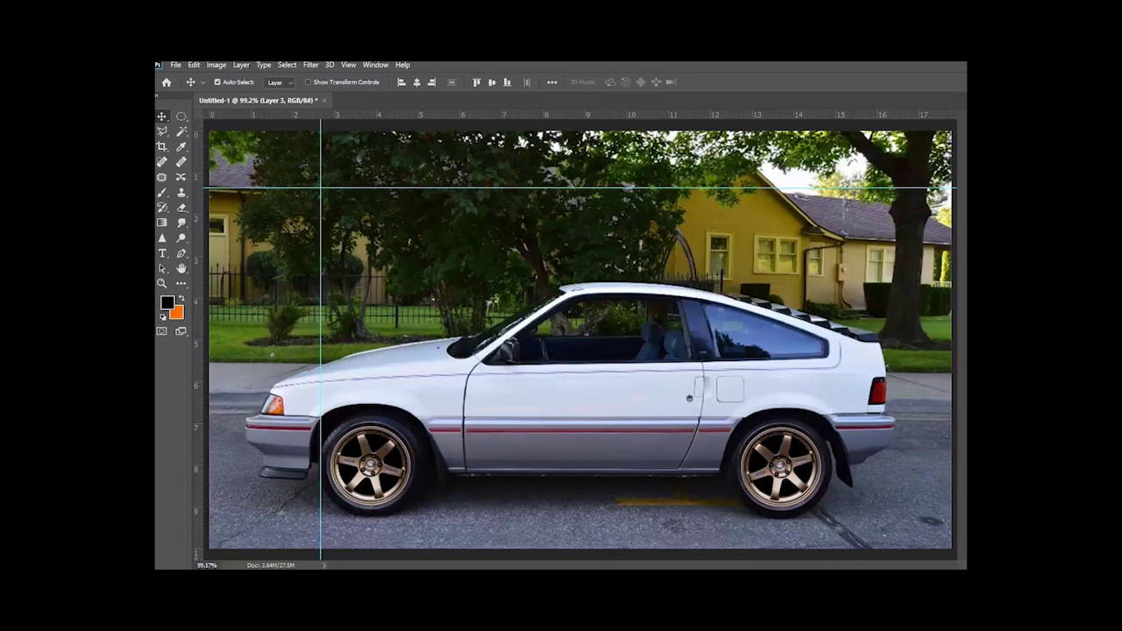
{"action": "scroll", "coordinate": [548, 441], "scroll_direction": "down", "scroll_amount": 2}
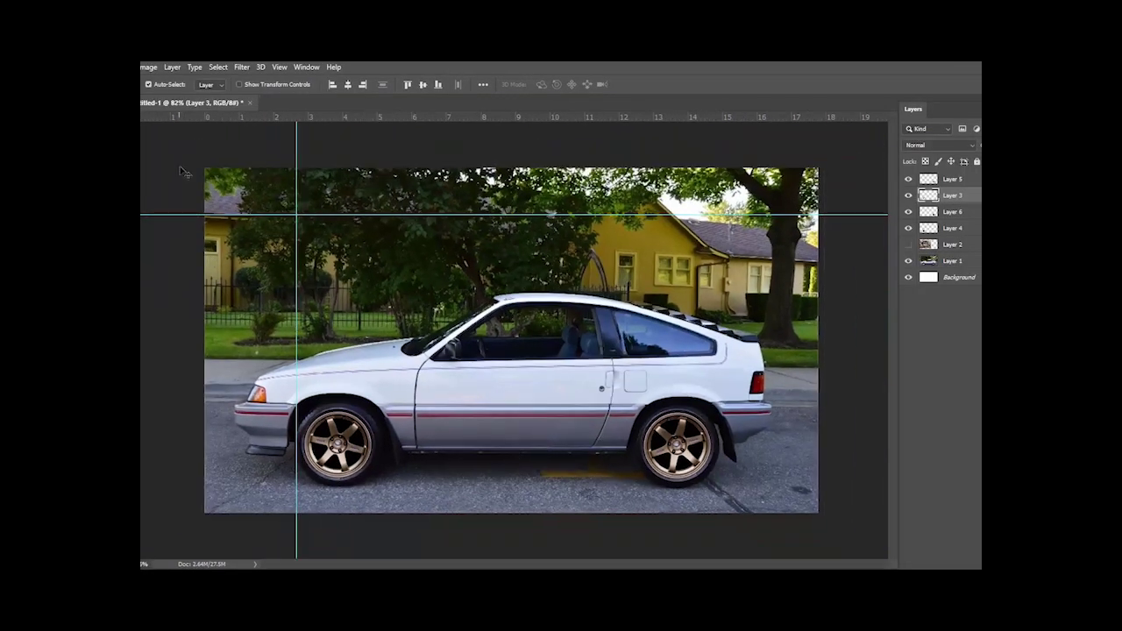
{"action": "key", "text": "l"}
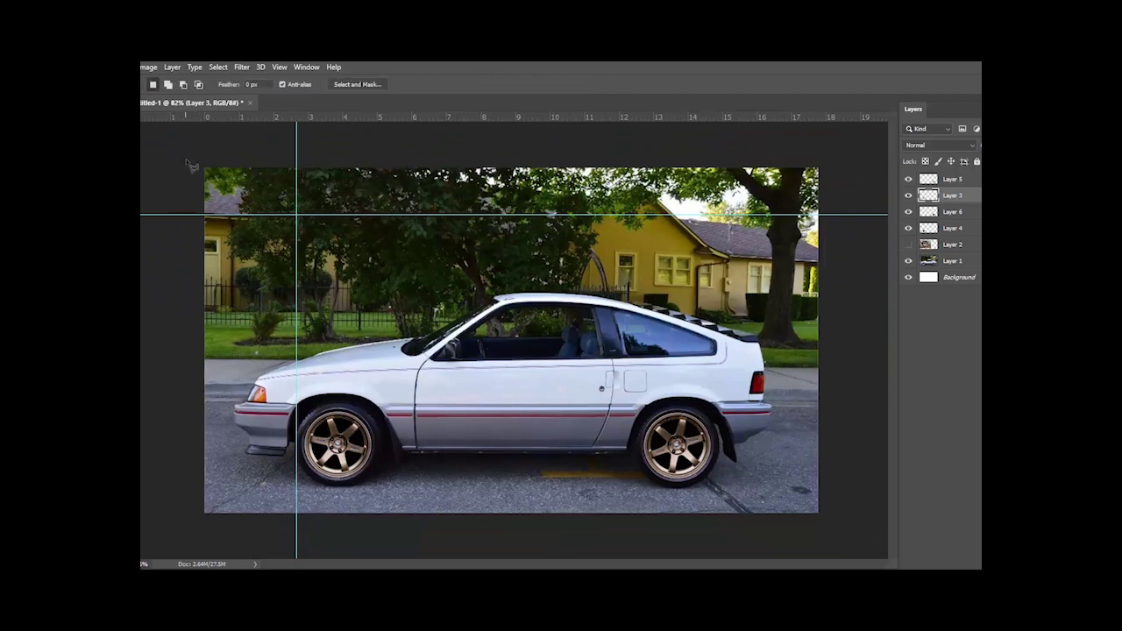
{"action": "left_click", "coordinate": [200, 167]}
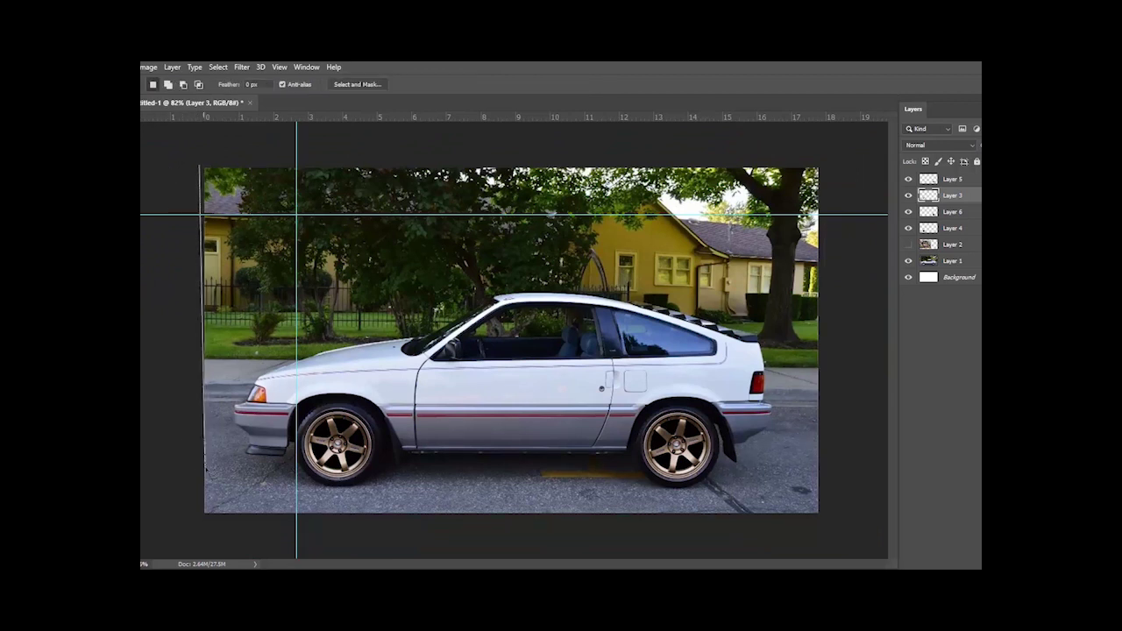
{"action": "left_click", "coordinate": [203, 465]}
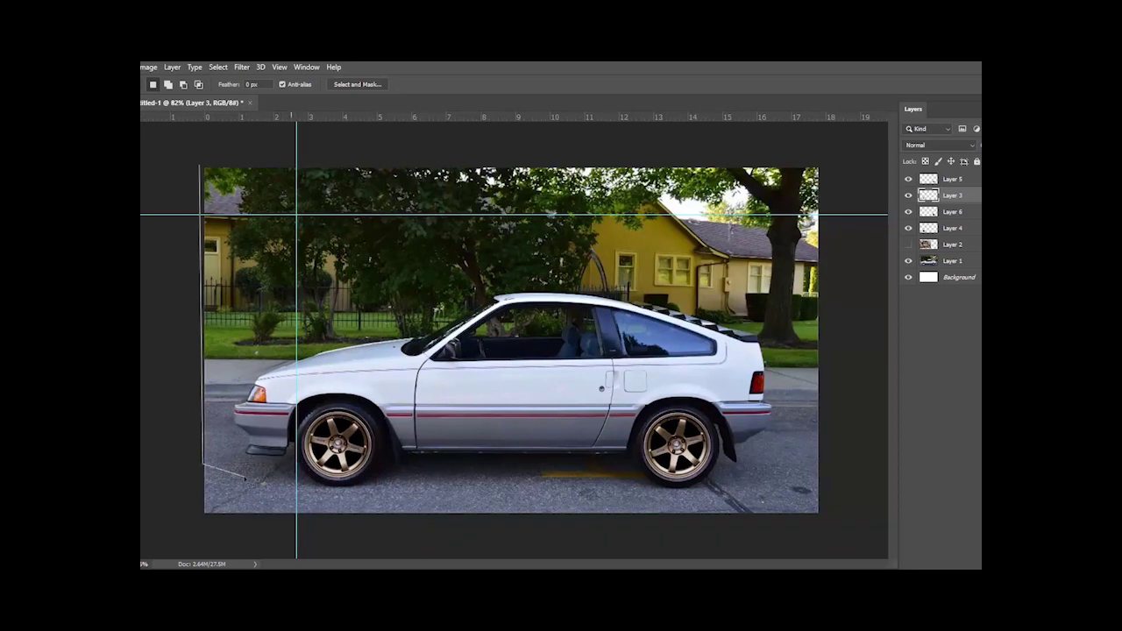
{"action": "left_click", "coordinate": [286, 461]}
{"action": "left_click", "coordinate": [298, 408]}
{"action": "left_click", "coordinate": [331, 399]}
{"action": "left_click", "coordinate": [362, 400]}
{"action": "left_click", "coordinate": [378, 412]}
{"action": "left_click", "coordinate": [390, 430]}
{"action": "left_click", "coordinate": [394, 445]}
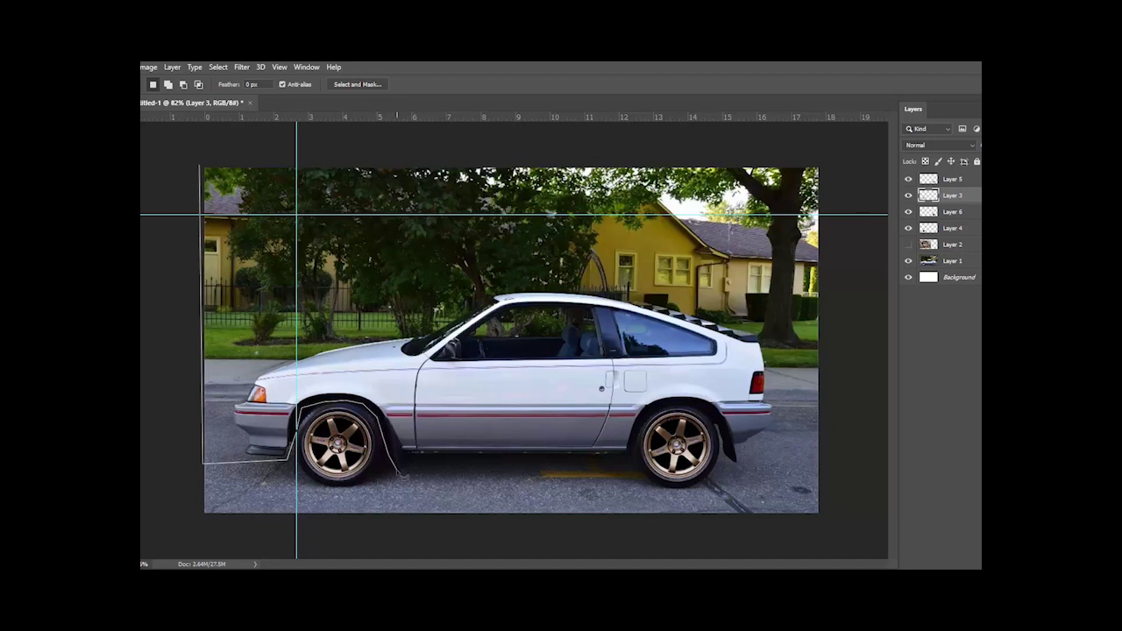
{"action": "left_click", "coordinate": [399, 473]}
{"action": "left_click", "coordinate": [629, 465]}
{"action": "left_click", "coordinate": [636, 428]}
{"action": "left_click", "coordinate": [655, 406]}
{"action": "left_click", "coordinate": [675, 401]}
{"action": "left_click", "coordinate": [697, 403]}
{"action": "left_click", "coordinate": [711, 407]}
{"action": "left_click", "coordinate": [725, 436]}
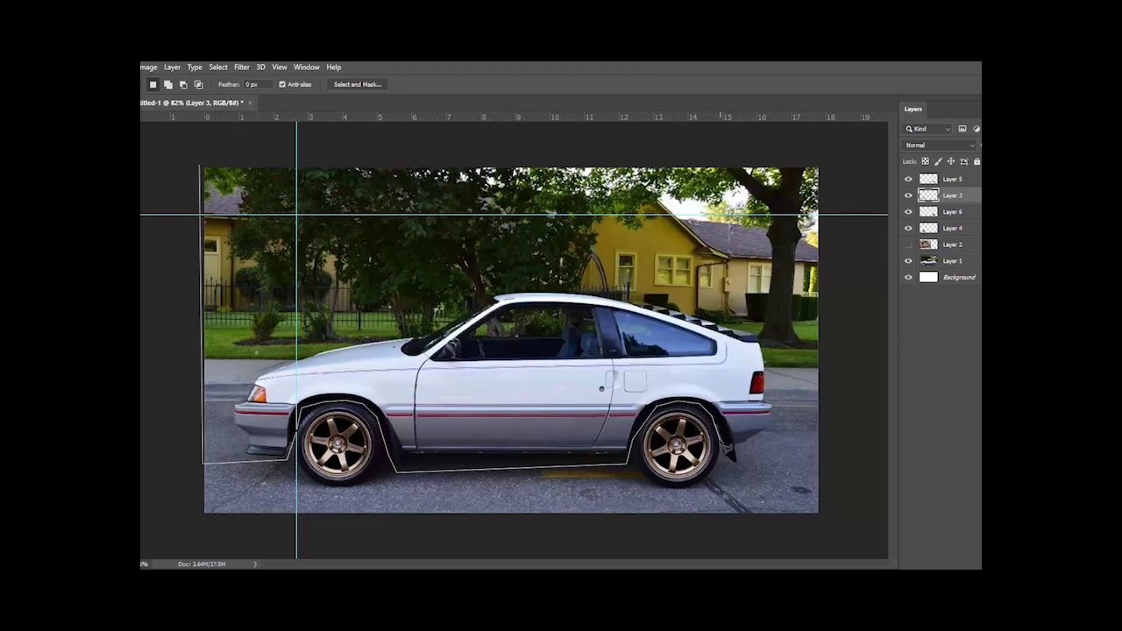
{"action": "left_click", "coordinate": [724, 460]}
{"action": "left_click", "coordinate": [729, 465]}
{"action": "left_click", "coordinate": [839, 465]}
{"action": "left_click", "coordinate": [827, 155]}
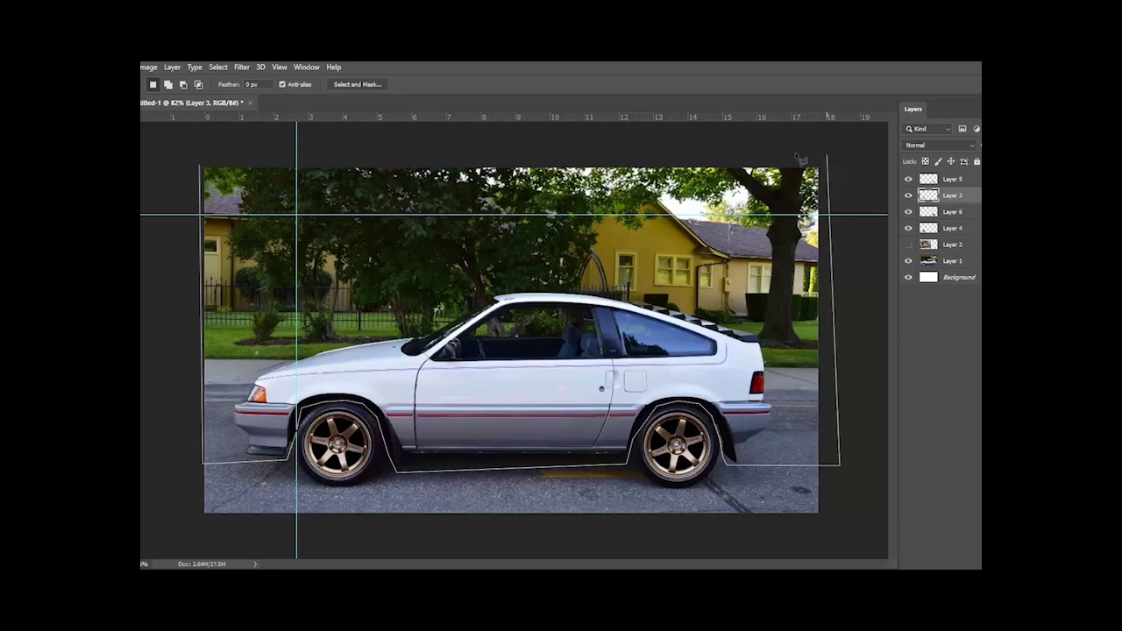
{"action": "left_click", "coordinate": [201, 165]}
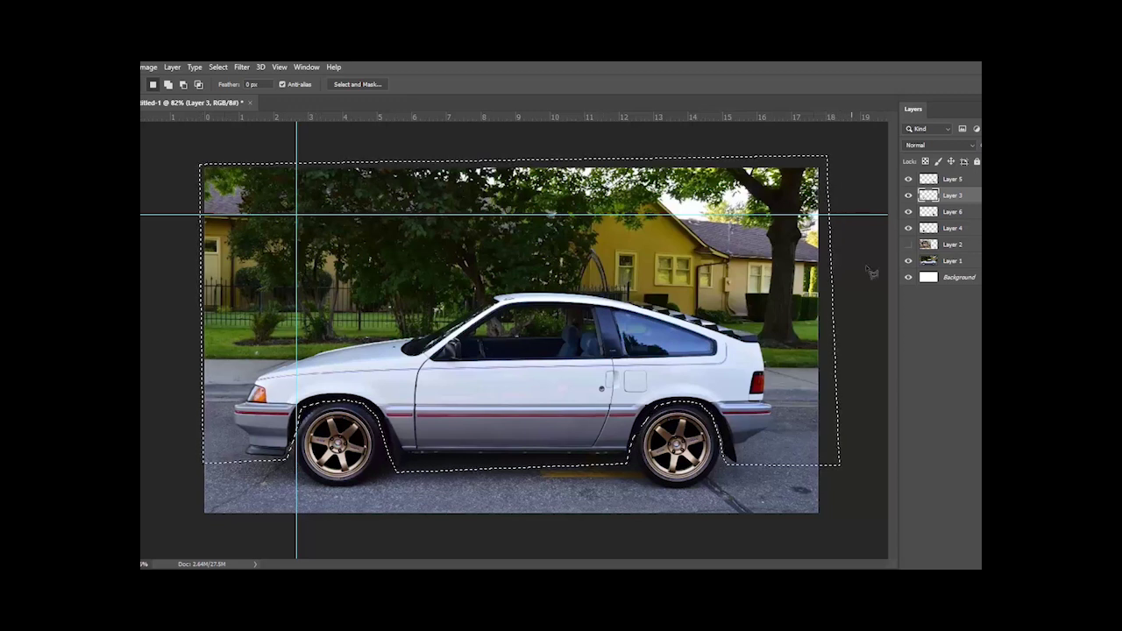
Step: Copy the selected car body and scenery from Layer 1 onto a new layer above Layer 5, lowered over the wheels
{"action": "left_click", "coordinate": [972, 261]}
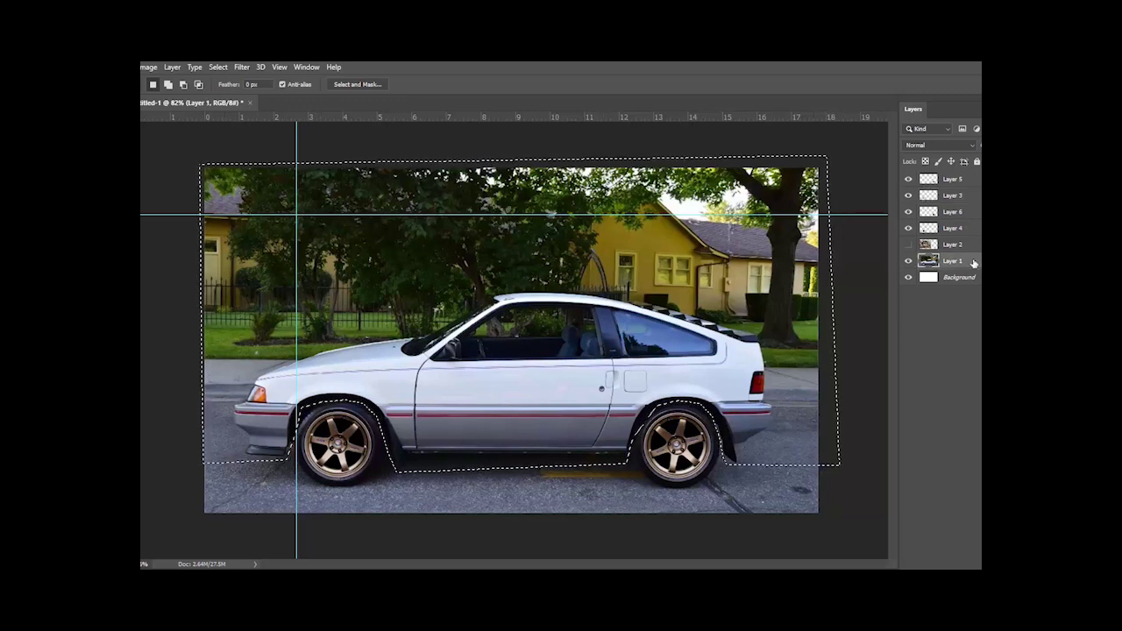
{"action": "left_click", "coordinate": [976, 180]}
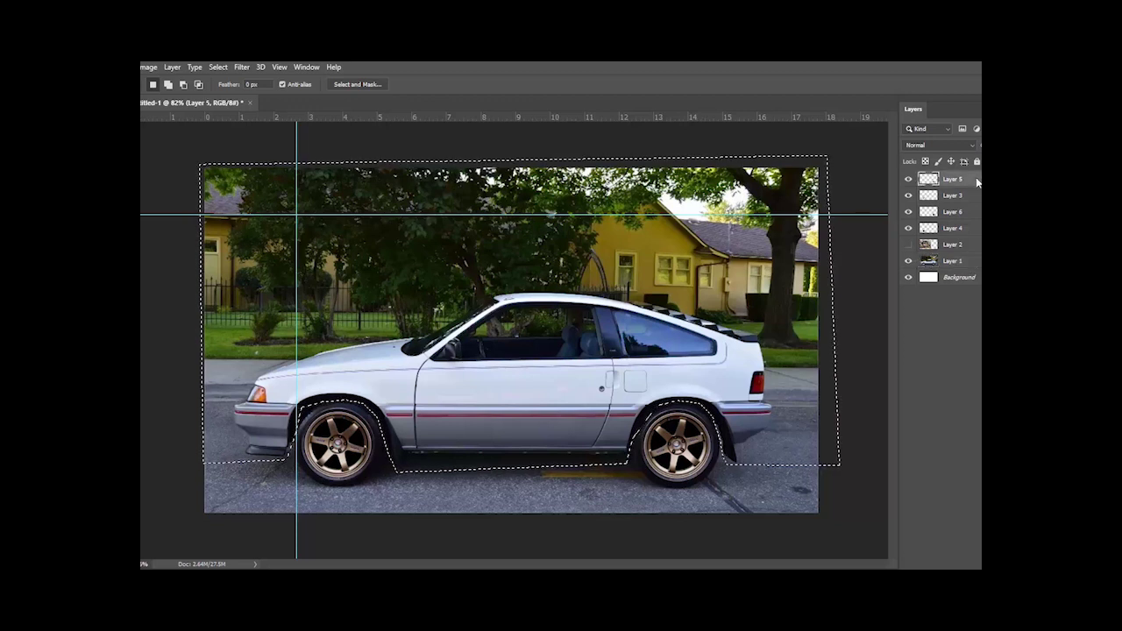
{"action": "key", "text": "ctrl+v"}
{"action": "key", "text": "ctrl+shift+Down"}
{"action": "key", "text": "ctrl+shift+Down"}
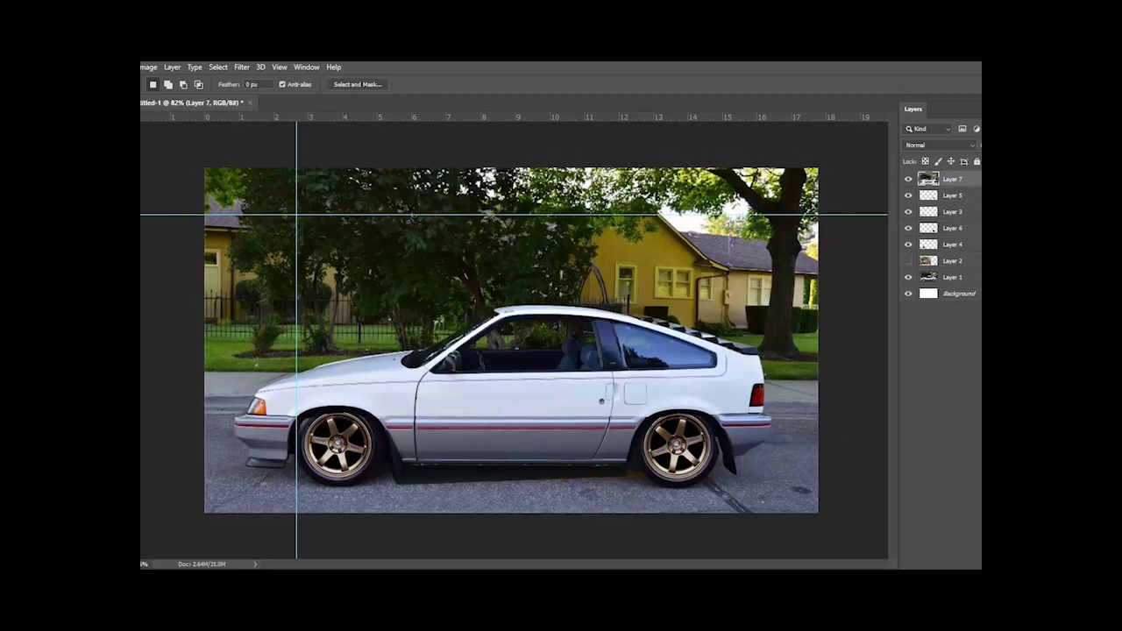
Step: Fine-tune the pasted car body's height on Layer 7 with small vertical nudges so the fenders sit just over the tires
{"action": "key", "text": "v"}
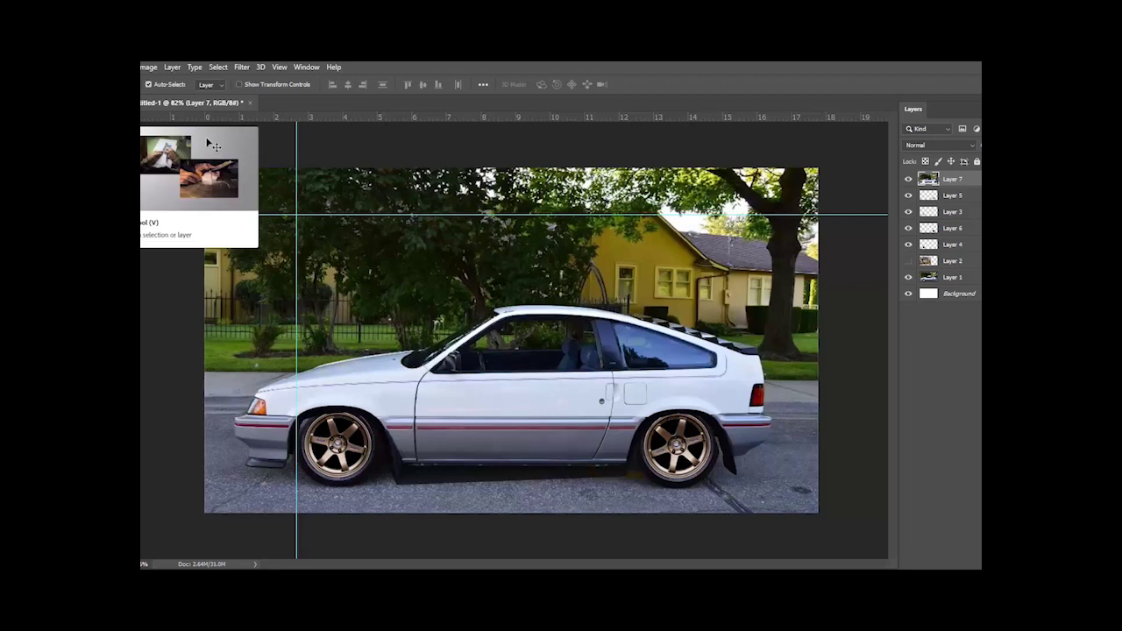
{"action": "left_click", "coordinate": [174, 340]}
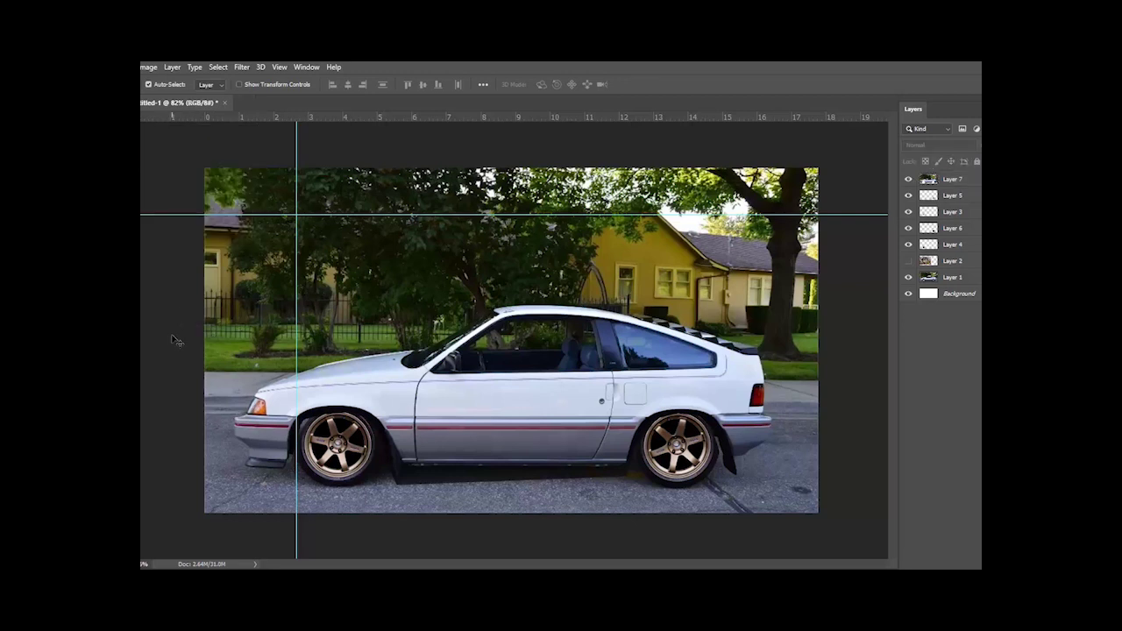
{"action": "left_click", "coordinate": [974, 178]}
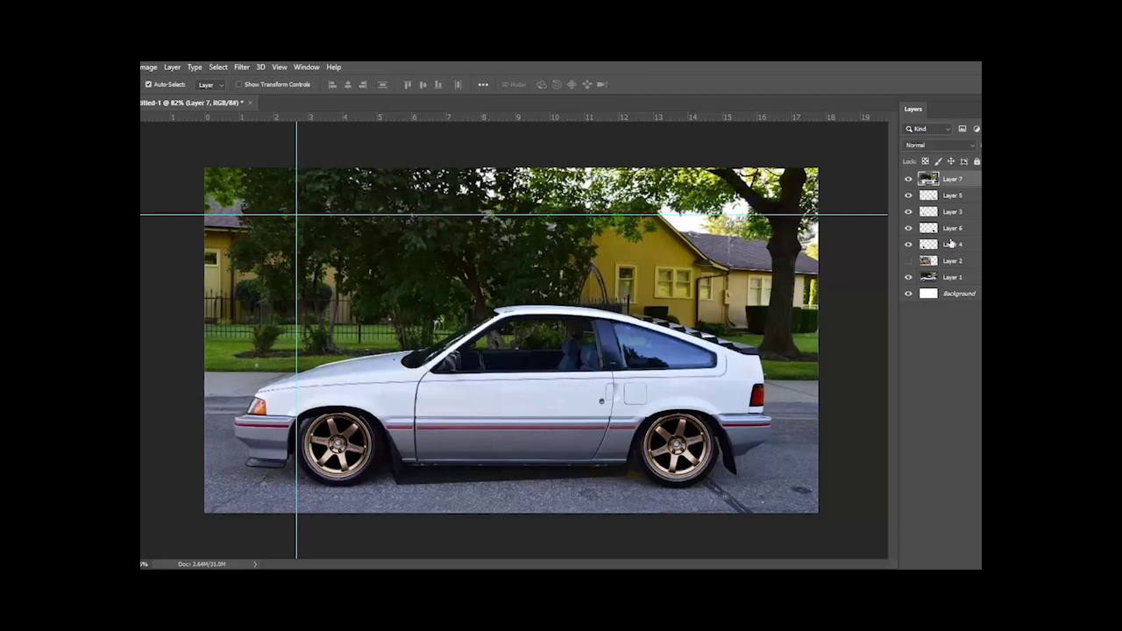
{"action": "key", "text": "Up"}
{"action": "key", "text": "Up"}
{"action": "key", "text": "Up"}
{"action": "key", "text": "Up"}
{"action": "key", "text": "Up"}
{"action": "key", "text": "Up"}
{"action": "key", "text": "Up"}
{"action": "key", "text": "Up"}
{"action": "key", "text": "Up"}
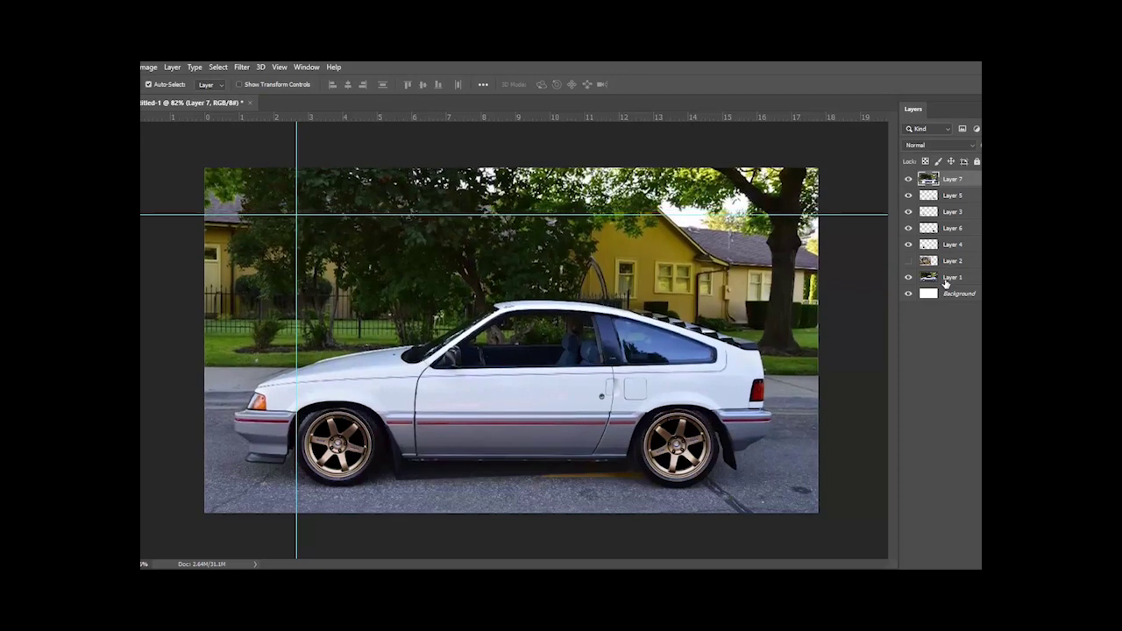
{"action": "key", "text": "Up"}
{"action": "key", "text": "Up"}
{"action": "key", "text": "Up"}
{"action": "key", "text": "Up"}
{"action": "key", "text": "Up"}
{"action": "key", "text": "Up"}
{"action": "key", "text": "Up"}
{"action": "key", "text": "Up"}
{"action": "key", "text": "Up"}
{"action": "key", "text": "Up"}
{"action": "key", "text": "Down"}
{"action": "key", "text": "Down"}
{"action": "key", "text": "Down"}
{"action": "key", "text": "Down"}
{"action": "key", "text": "Down"}
{"action": "key", "text": "Down"}
{"action": "key", "text": "Down"}
{"action": "key", "text": "Down"}
{"action": "key", "text": "Down"}
{"action": "key", "text": "Down"}
{"action": "key", "text": "Down"}
{"action": "key", "text": "Down"}
{"action": "left_click", "coordinate": [132, 120]}
{"action": "left_click", "coordinate": [145, 130]}
{"action": "scroll", "coordinate": [356, 479], "scroll_direction": "up", "scroll_amount": 5}
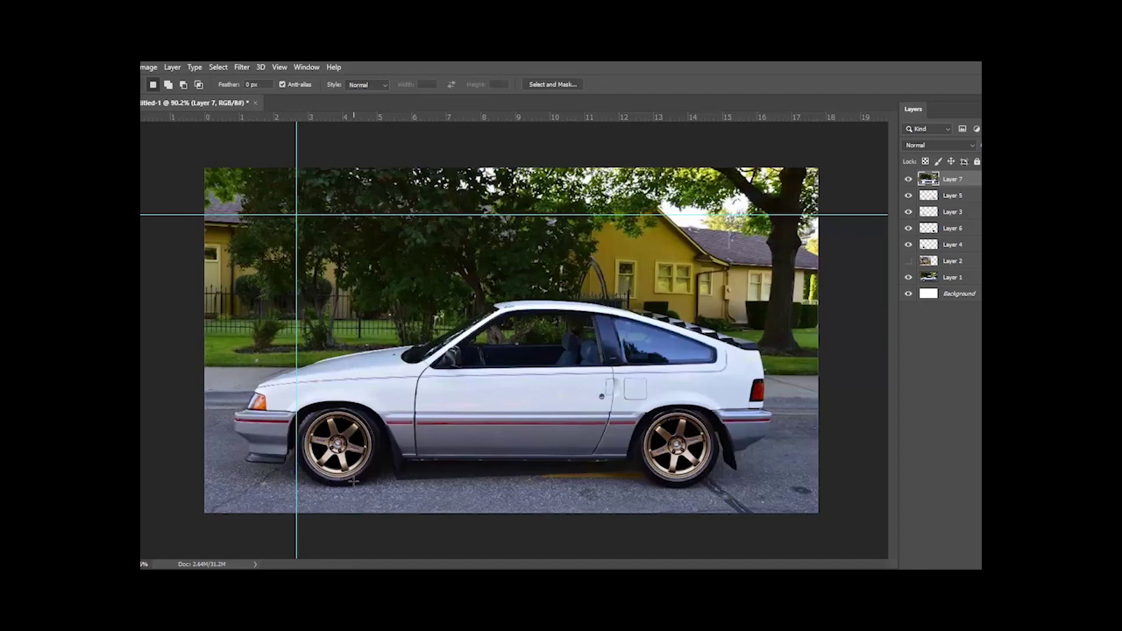
{"action": "scroll", "coordinate": [354, 480], "scroll_direction": "down", "scroll_amount": 3}
{"action": "left_click_drag", "start_coordinate": [488, 567], "coordinate": [455, 566]}
{"action": "scroll", "coordinate": [453, 491], "scroll_direction": "up", "scroll_amount": 5}
{"action": "scroll", "coordinate": [443, 483], "scroll_direction": "up", "scroll_amount": 1}
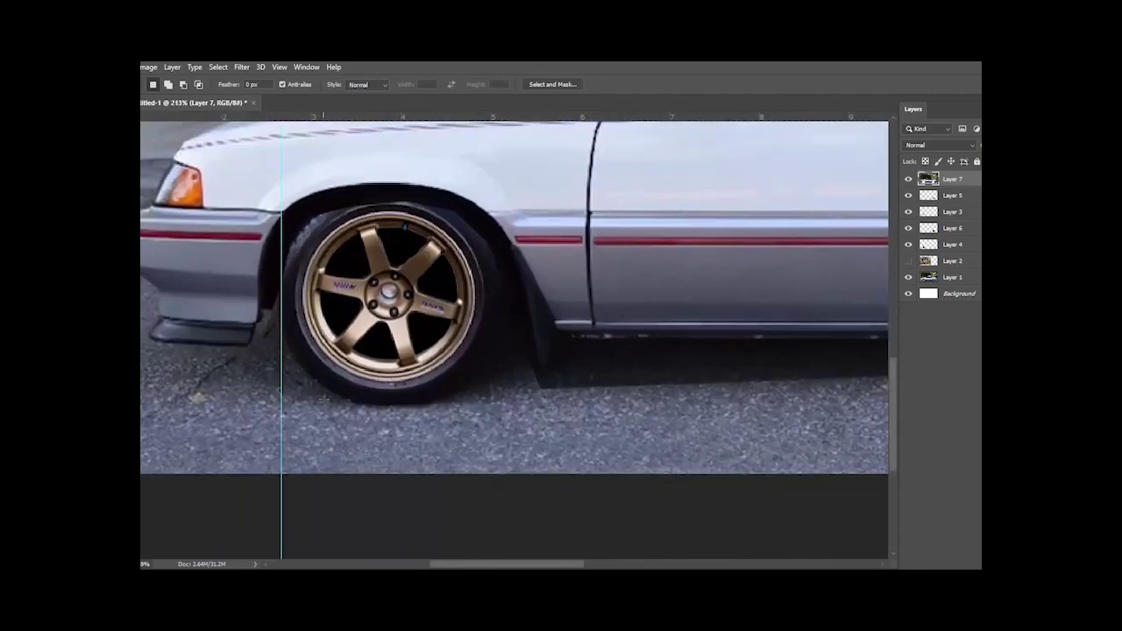
{"action": "scroll", "coordinate": [324, 400], "scroll_direction": "up", "scroll_amount": 3}
{"action": "scroll", "coordinate": [329, 408], "scroll_direction": "up", "scroll_amount": 3}
{"action": "left_click_drag", "start_coordinate": [289, 224], "coordinate": [563, 459]}
{"action": "left_click_drag", "start_coordinate": [447, 386], "coordinate": [393, 383]}
{"action": "left_click", "coordinate": [455, 465]}
{"action": "left_click_drag", "start_coordinate": [499, 566], "coordinate": [682, 565]}
{"action": "left_click_drag", "start_coordinate": [373, 221], "coordinate": [666, 493]}
{"action": "mouse_move", "coordinate": [505, 385]}
{"action": "left_mouse_down"}
{"action": "mouse_move", "coordinate": [528, 365]}
{"action": "mouse_move", "coordinate": [516, 366]}
{"action": "left_mouse_up"}
{"action": "key", "text": "ctrl+d"}
{"action": "mouse_move", "coordinate": [423, 261]}
{"action": "left_mouse_down"}
{"action": "mouse_move", "coordinate": [533, 392]}
{"action": "mouse_move", "coordinate": [548, 451]}
{"action": "left_mouse_up"}
{"action": "mouse_move", "coordinate": [492, 392]}
{"action": "left_mouse_down"}
{"action": "mouse_move", "coordinate": [451, 368]}
{"action": "mouse_move", "coordinate": [613, 347]}
{"action": "mouse_move", "coordinate": [640, 414]}
{"action": "mouse_move", "coordinate": [621, 375]}
{"action": "left_mouse_up"}
{"action": "key", "text": "ctrl+d"}
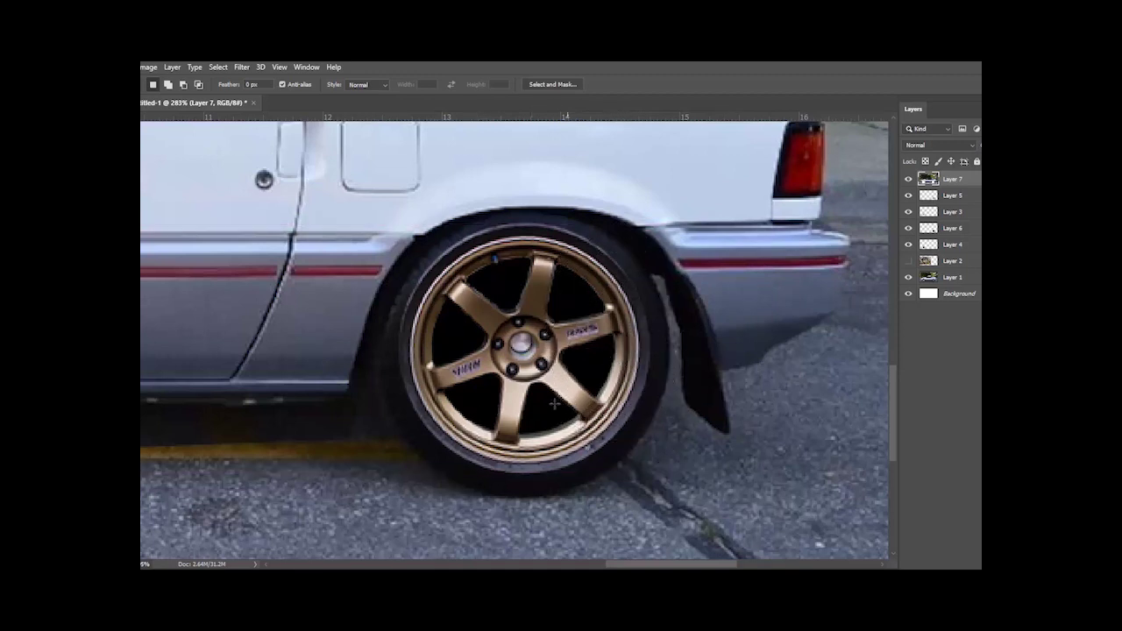
{"action": "key", "text": "ctrl+0"}
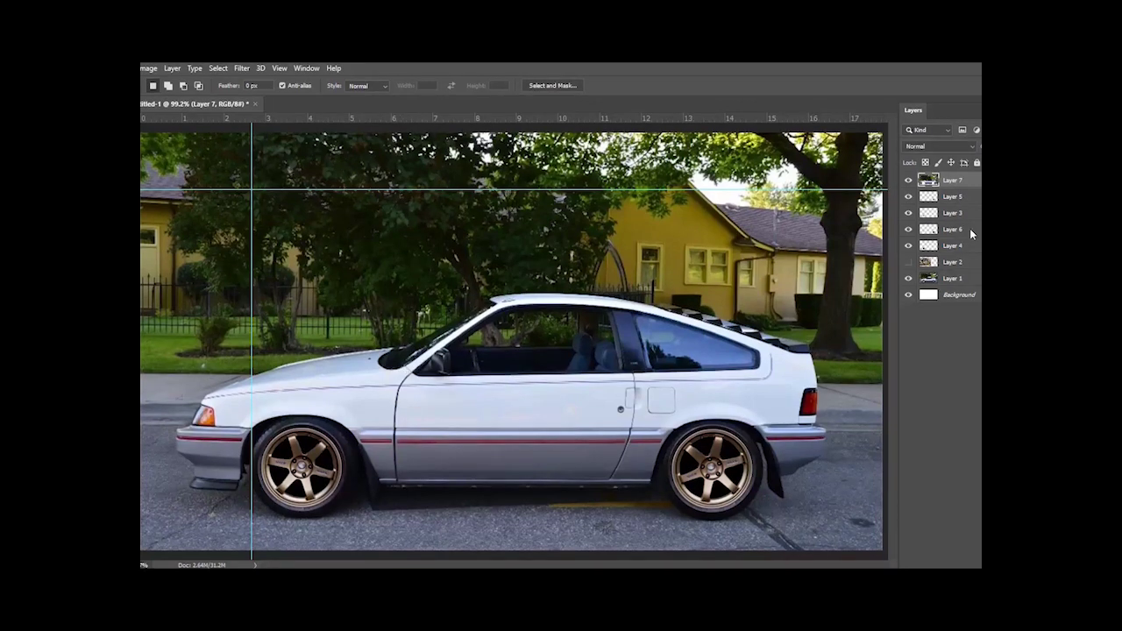
Step: Soften the outer edge of the front bronze wheel on Layer 3 using a soft Eraser of about 10 px at 100% opacity
{"action": "left_click", "coordinate": [963, 217]}
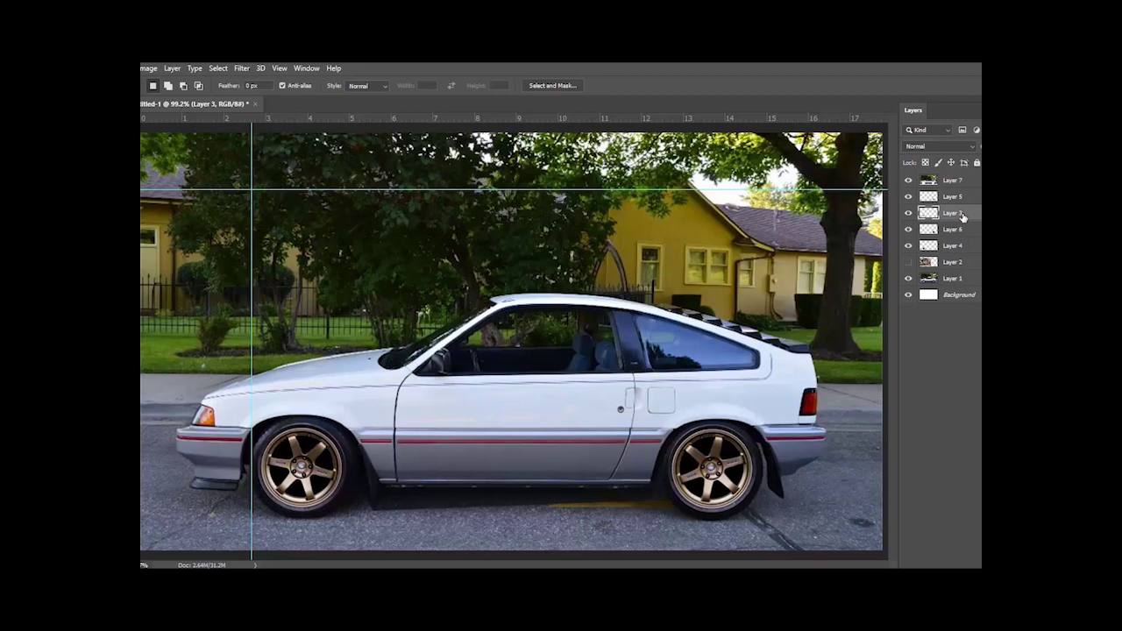
{"action": "scroll", "coordinate": [298, 400], "scroll_direction": "up", "scroll_amount": 3}
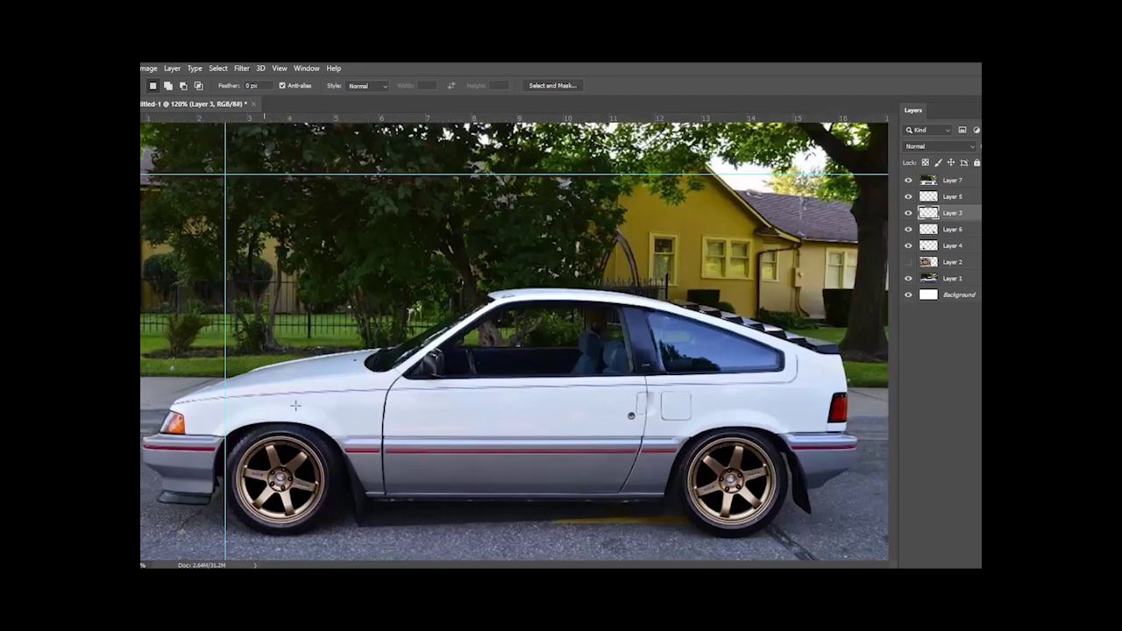
{"action": "scroll", "coordinate": [310, 405], "scroll_direction": "down", "scroll_amount": 2}
{"action": "key", "text": "v"}
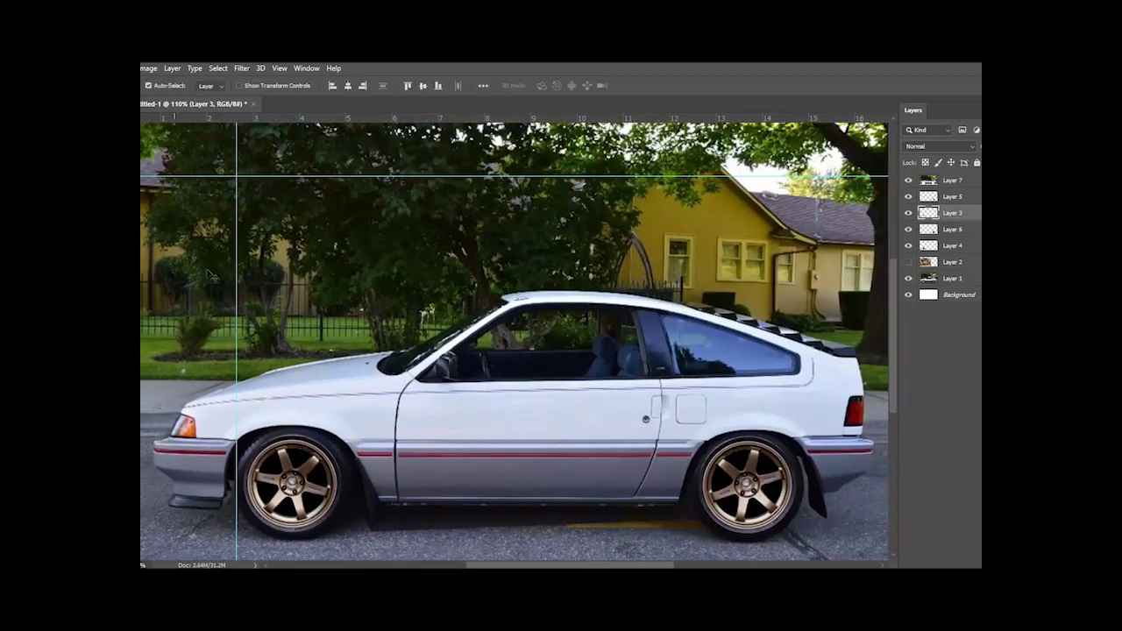
{"action": "scroll", "coordinate": [322, 430], "scroll_direction": "down", "scroll_amount": 5}
{"action": "scroll", "coordinate": [323, 425], "scroll_direction": "up", "scroll_amount": 6}
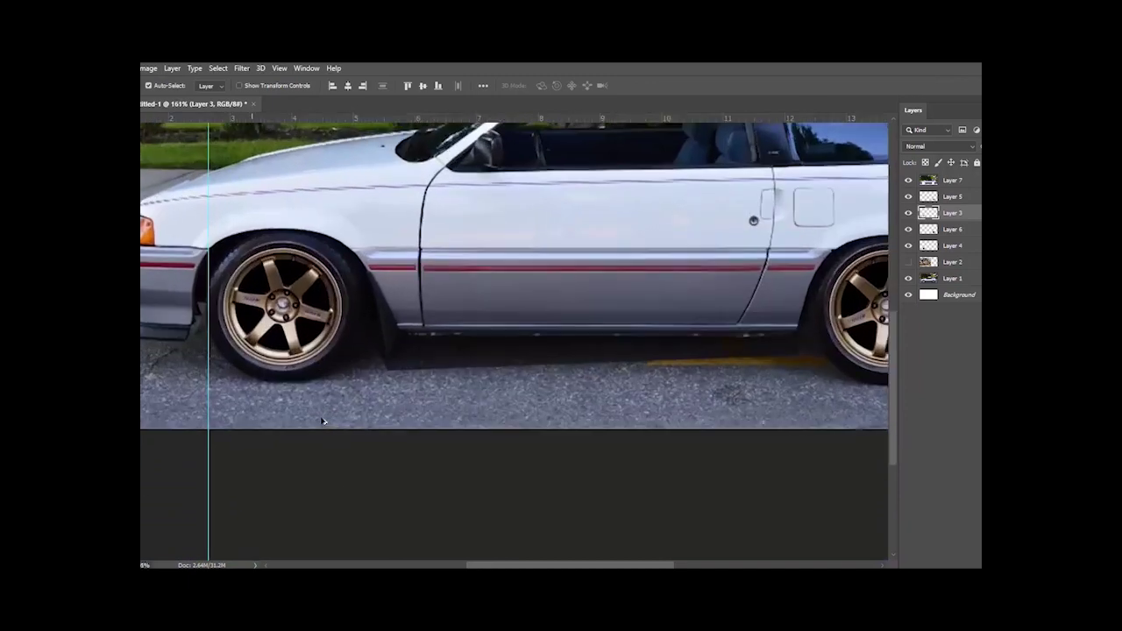
{"action": "left_click_drag", "start_coordinate": [286, 263], "coordinate": [392, 351]}
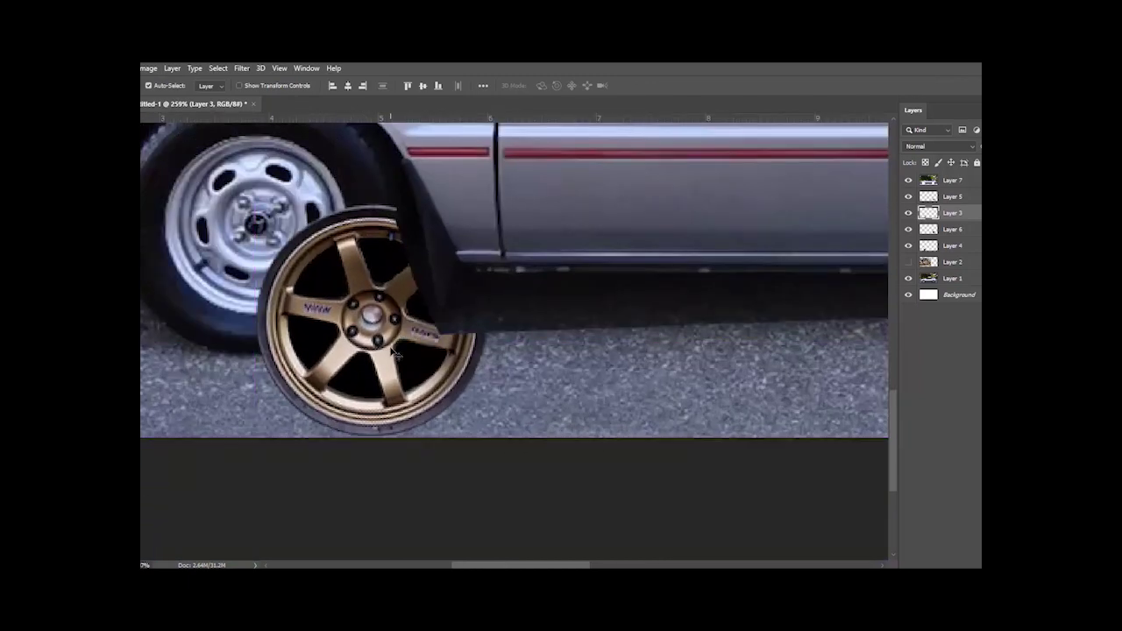
{"action": "key", "text": "ctrl+z"}
{"action": "left_click_drag", "start_coordinate": [540, 566], "coordinate": [510, 566]}
{"action": "scroll", "coordinate": [511, 483], "scroll_direction": "up", "scroll_amount": 4}
{"action": "scroll", "coordinate": [434, 432], "scroll_direction": "up", "scroll_amount": 2}
{"action": "scroll", "coordinate": [435, 432], "scroll_direction": "up", "scroll_amount": 3}
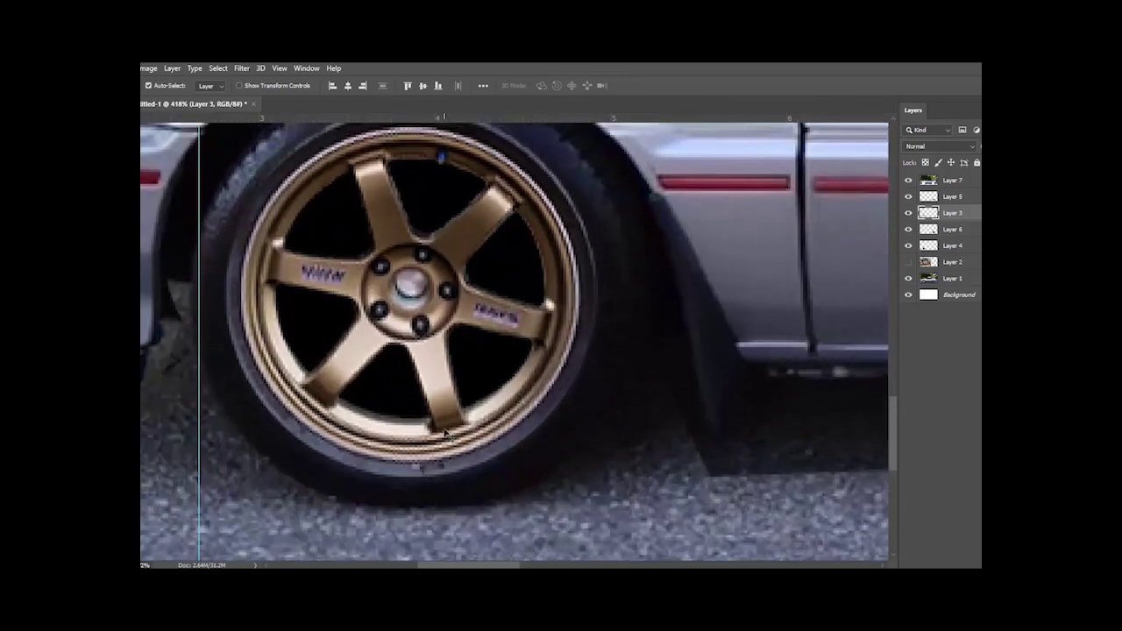
{"action": "scroll", "coordinate": [446, 436], "scroll_direction": "down", "scroll_amount": 1}
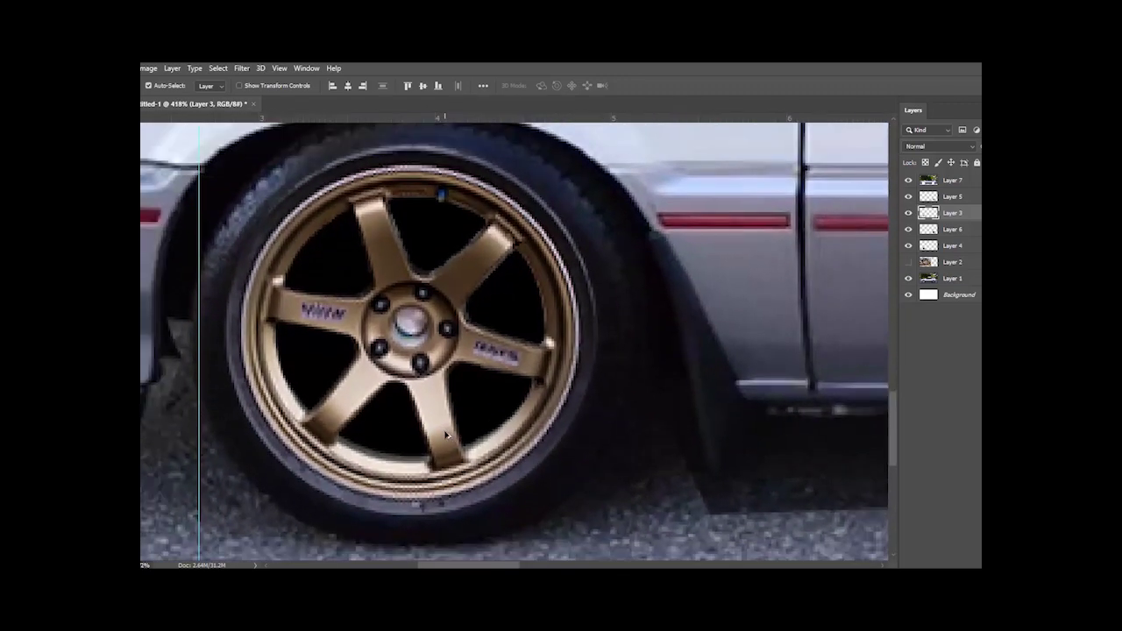
{"action": "key", "text": "e"}
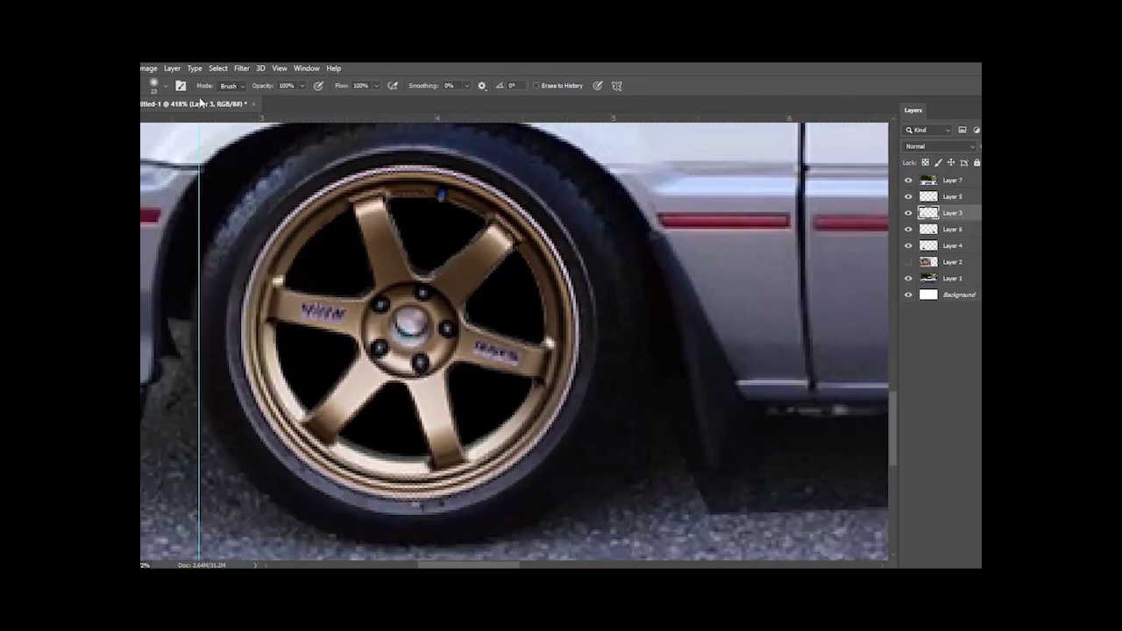
{"action": "left_click", "coordinate": [165, 86]}
{"action": "left_click_drag", "start_coordinate": [151, 130], "coordinate": [151, 127]}
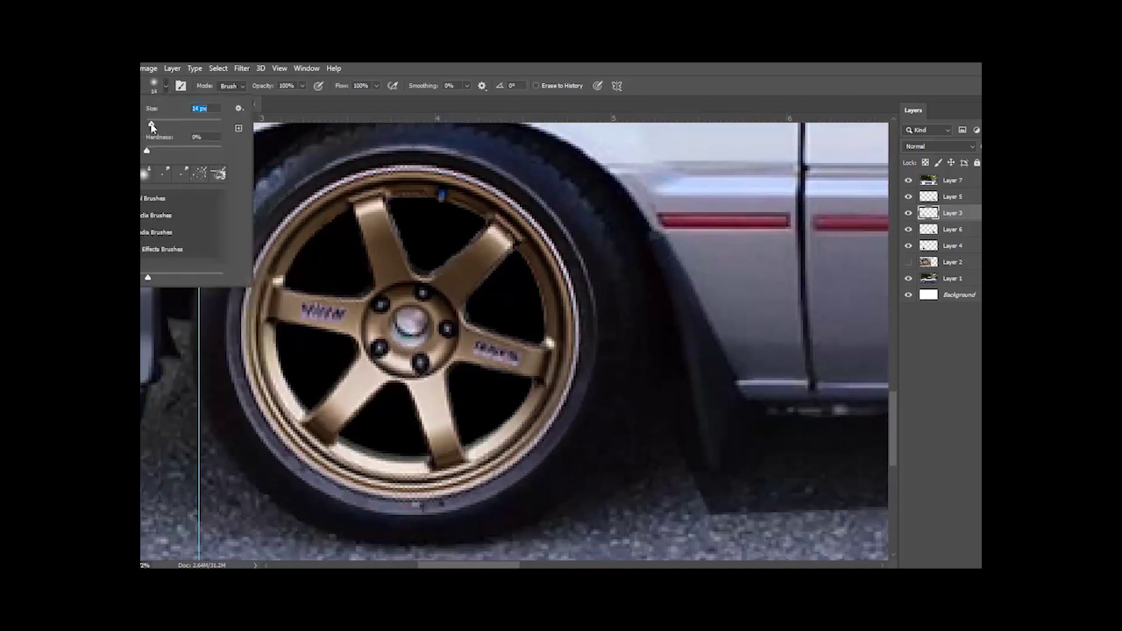
{"action": "left_click", "coordinate": [334, 153]}
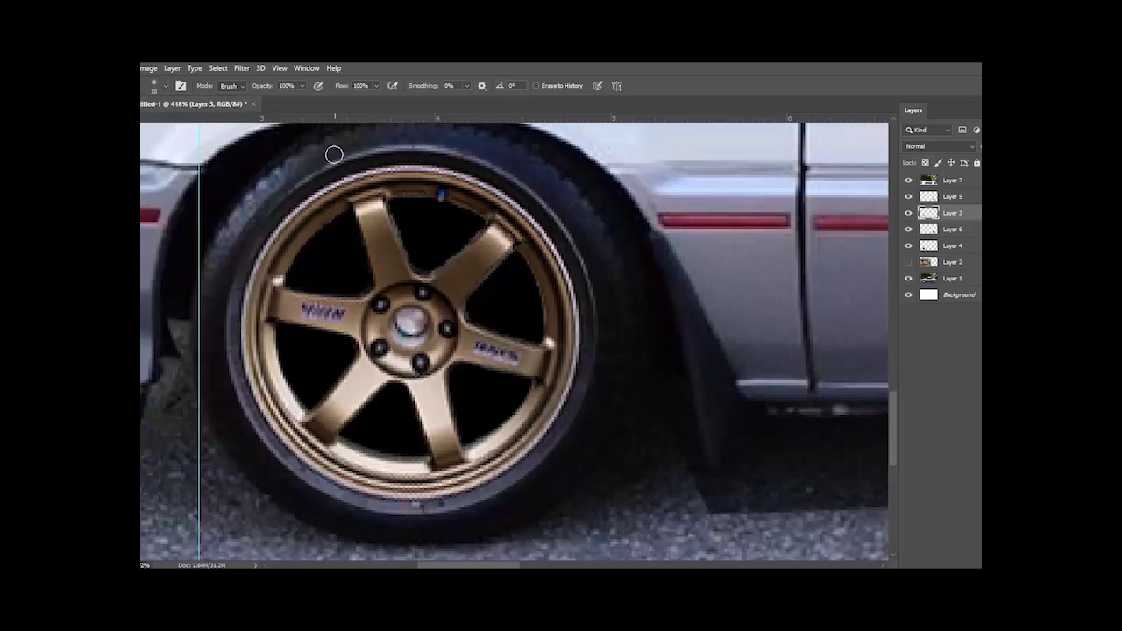
{"action": "mouse_move", "coordinate": [350, 153]}
{"action": "left_mouse_down"}
{"action": "mouse_move", "coordinate": [440, 143]}
{"action": "mouse_move", "coordinate": [512, 171]}
{"action": "mouse_move", "coordinate": [557, 212]}
{"action": "mouse_move", "coordinate": [598, 282]}
{"action": "mouse_move", "coordinate": [595, 386]}
{"action": "left_mouse_up"}
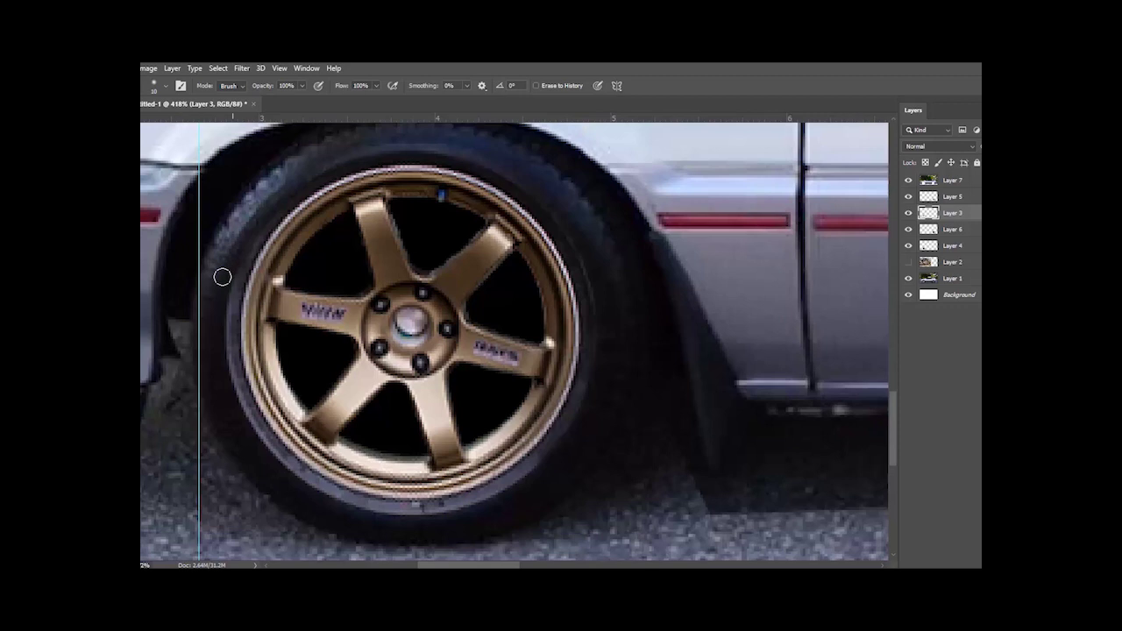
{"action": "mouse_move", "coordinate": [222, 333]}
{"action": "left_mouse_down"}
{"action": "mouse_move", "coordinate": [248, 429]}
{"action": "mouse_move", "coordinate": [336, 527]}
{"action": "left_mouse_up"}
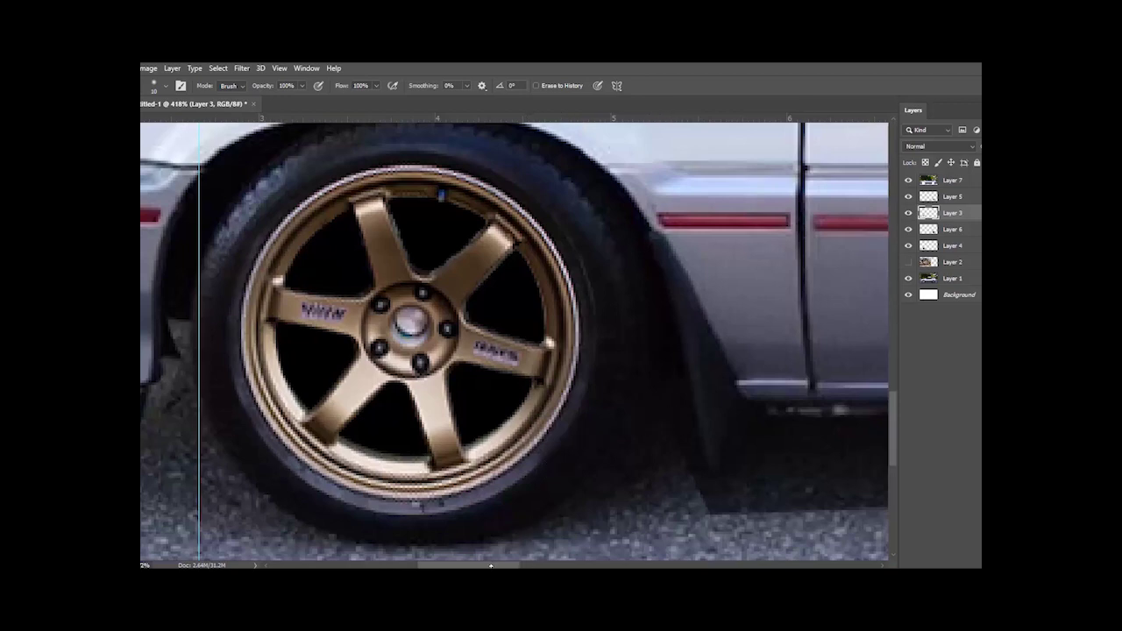
Step: Soften the rear bronze wheel's outer edge on Layer 5 with the Eraser at 50% opacity
{"action": "left_click_drag", "start_coordinate": [468, 565], "coordinate": [708, 565]}
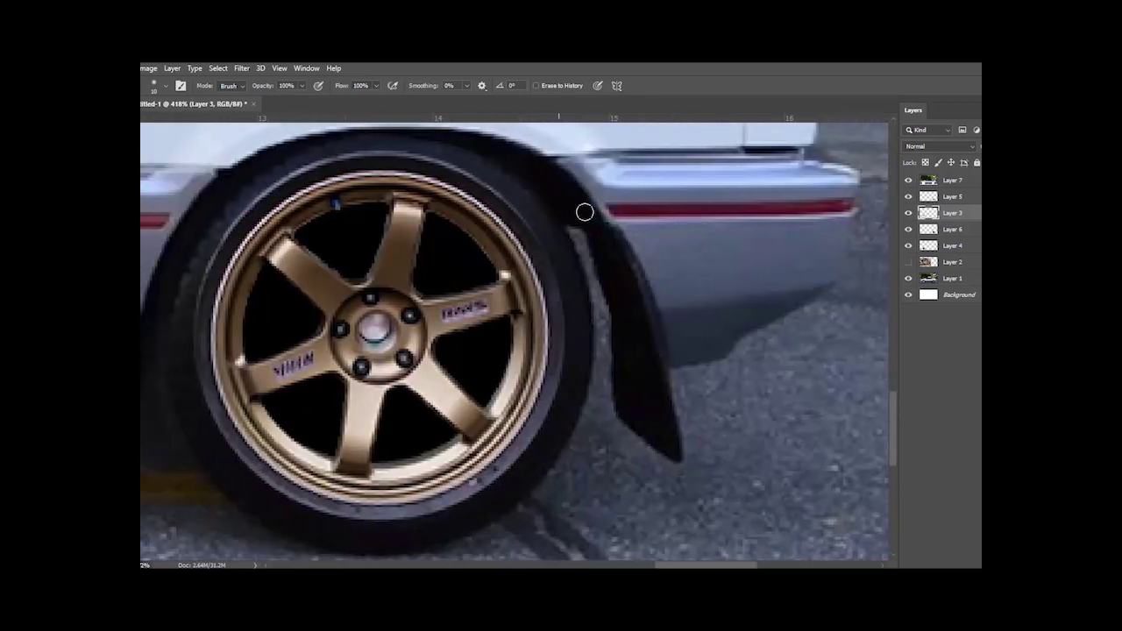
{"action": "left_click", "coordinate": [962, 199]}
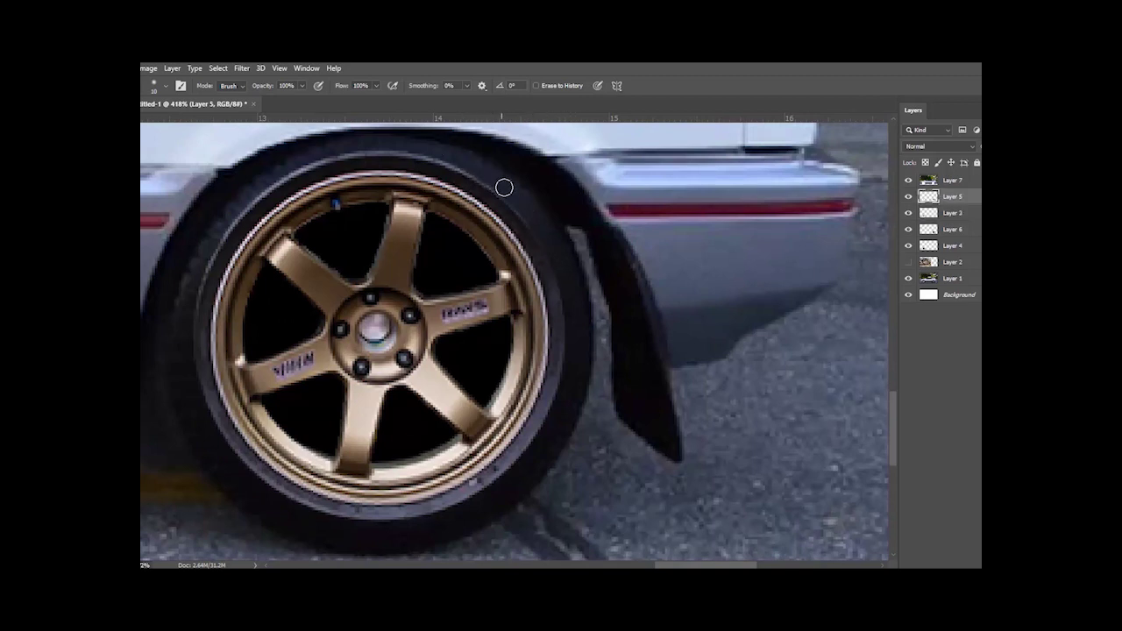
{"action": "left_click", "coordinate": [302, 85]}
{"action": "left_click_drag", "start_coordinate": [308, 99], "coordinate": [275, 98]}
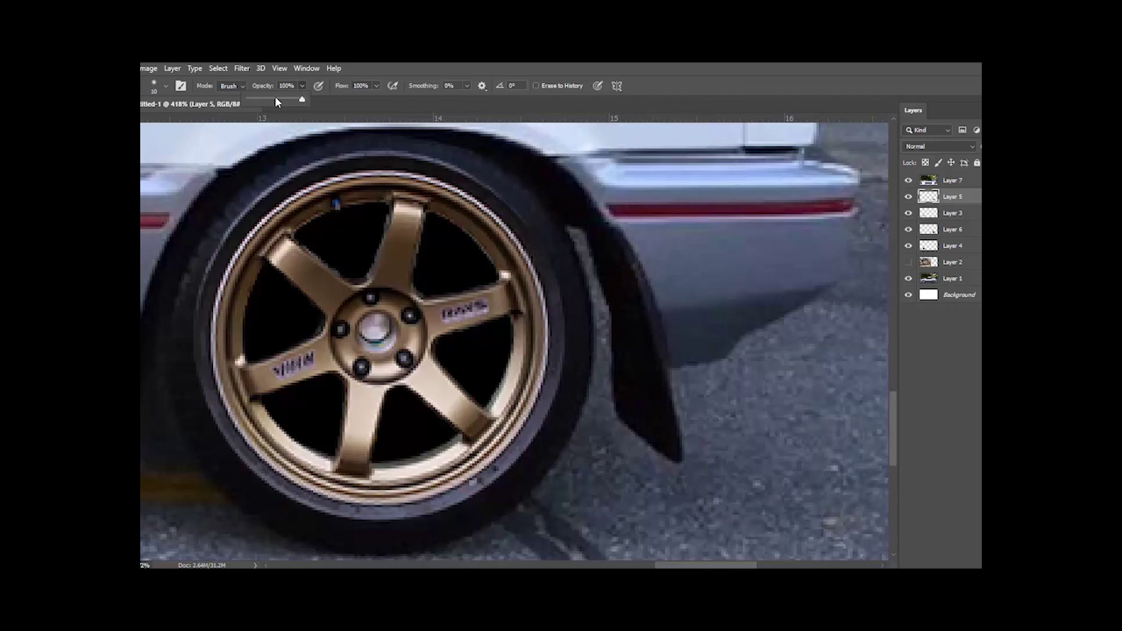
{"action": "mouse_move", "coordinate": [517, 191]}
{"action": "left_mouse_down"}
{"action": "mouse_move", "coordinate": [396, 143]}
{"action": "mouse_move", "coordinate": [333, 149]}
{"action": "mouse_move", "coordinate": [224, 230]}
{"action": "mouse_move", "coordinate": [189, 315]}
{"action": "mouse_move", "coordinate": [187, 294]}
{"action": "mouse_move", "coordinate": [244, 209]}
{"action": "mouse_move", "coordinate": [300, 162]}
{"action": "mouse_move", "coordinate": [405, 149]}
{"action": "mouse_move", "coordinate": [493, 189]}
{"action": "mouse_move", "coordinate": [469, 171]}
{"action": "mouse_move", "coordinate": [391, 154]}
{"action": "mouse_move", "coordinate": [304, 166]}
{"action": "mouse_move", "coordinate": [206, 249]}
{"action": "mouse_move", "coordinate": [189, 316]}
{"action": "mouse_move", "coordinate": [208, 253]}
{"action": "mouse_move", "coordinate": [235, 219]}
{"action": "mouse_move", "coordinate": [316, 164]}
{"action": "mouse_move", "coordinate": [416, 158]}
{"action": "mouse_move", "coordinate": [506, 197]}
{"action": "mouse_move", "coordinate": [572, 291]}
{"action": "mouse_move", "coordinate": [551, 433]}
{"action": "mouse_move", "coordinate": [584, 322]}
{"action": "mouse_move", "coordinate": [576, 277]}
{"action": "mouse_move", "coordinate": [559, 270]}
{"action": "mouse_move", "coordinate": [556, 383]}
{"action": "mouse_move", "coordinate": [519, 469]}
{"action": "mouse_move", "coordinate": [459, 526]}
{"action": "left_mouse_up"}
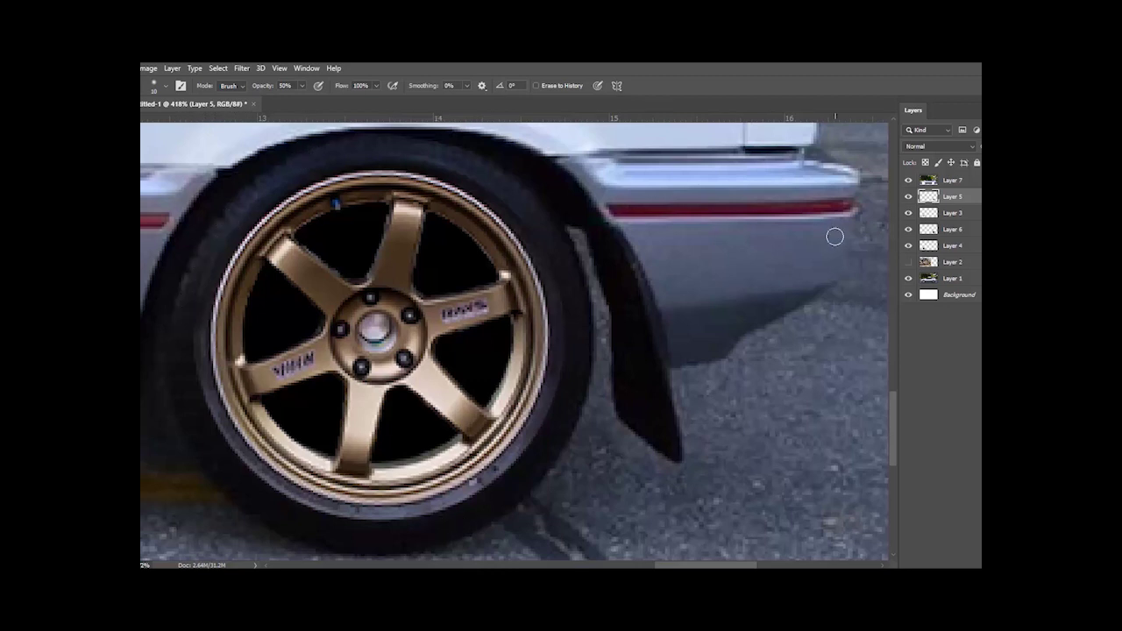
{"action": "scroll", "coordinate": [602, 348], "scroll_direction": "down", "scroll_amount": 5}
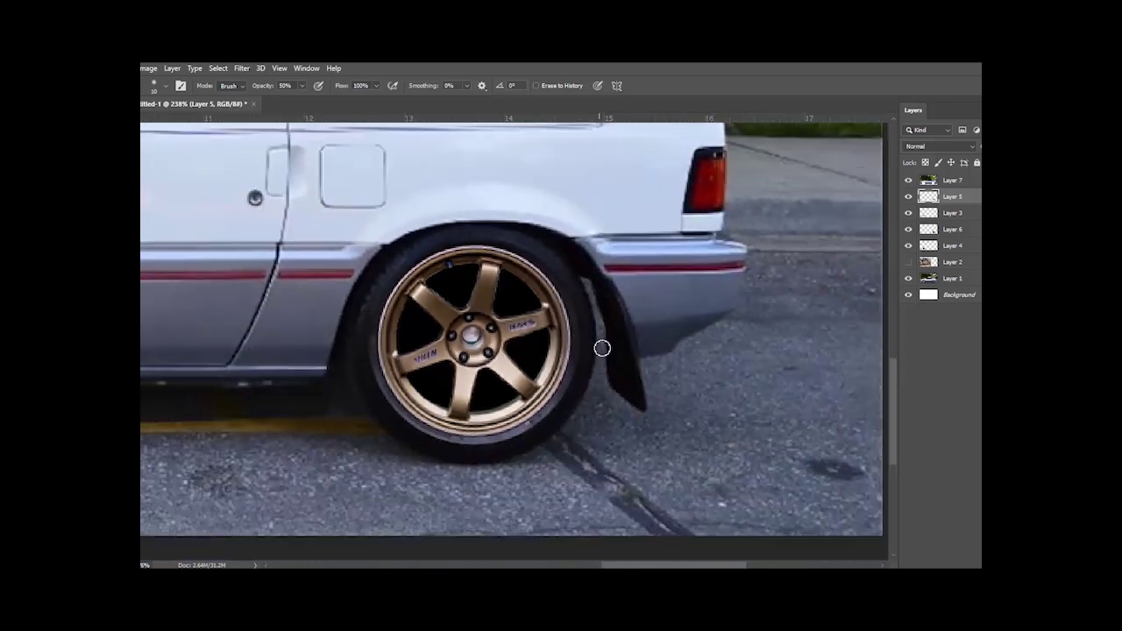
{"action": "scroll", "coordinate": [604, 351], "scroll_direction": "down", "scroll_amount": 3}
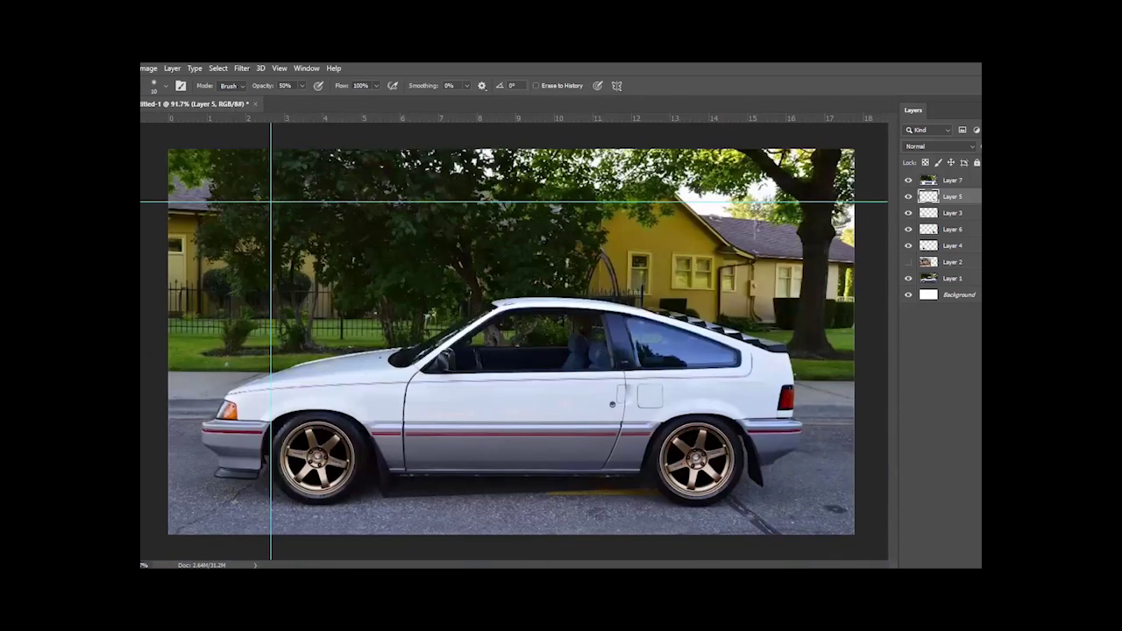
Step: Add an empty layer above Layer 5 and draw an elliptical selection about 3.2 in wide around the front tire
{"action": "key", "text": "v"}
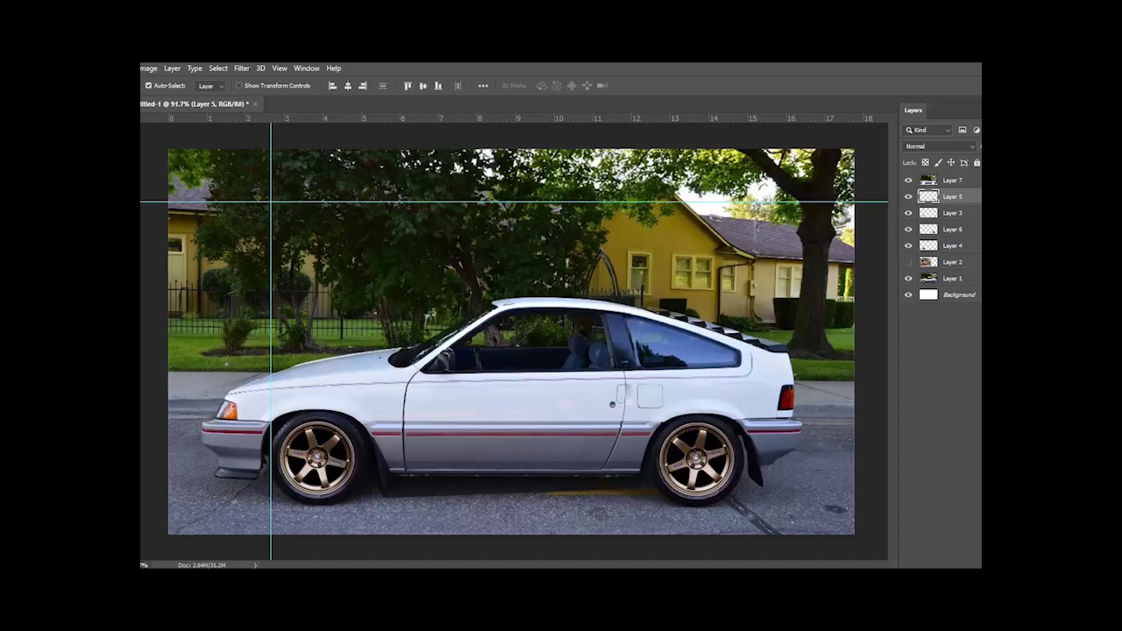
{"action": "key", "text": "ctrl+shift+alt+n"}
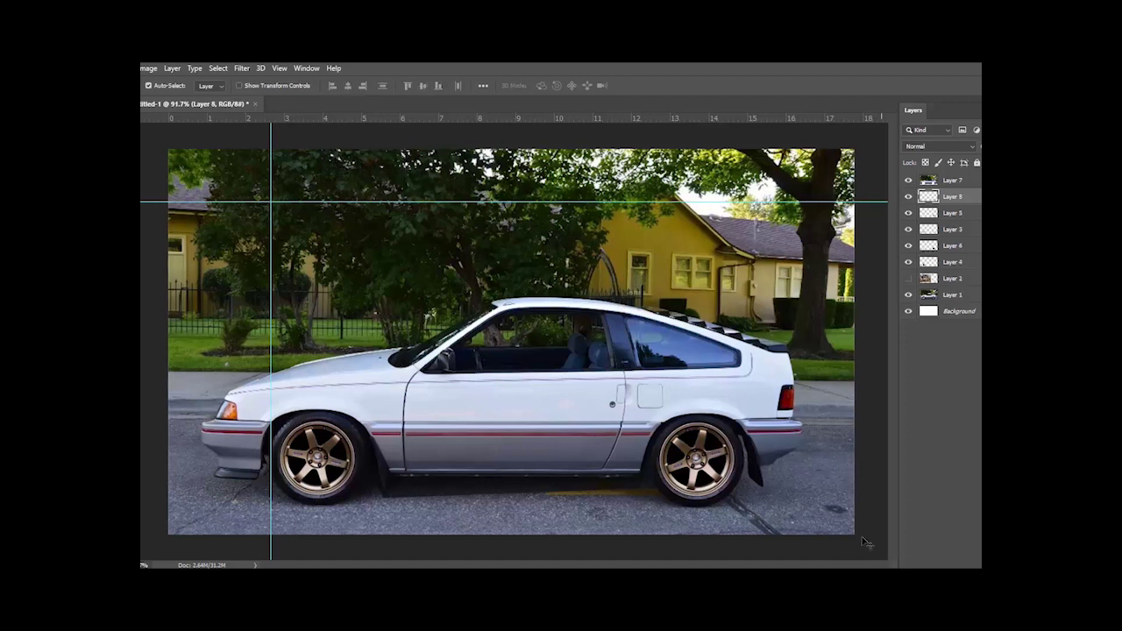
{"action": "key", "text": "m"}
{"action": "left_click_drag", "start_coordinate": [251, 407], "coordinate": [338, 470]}
{"action": "left_click", "coordinate": [256, 407]}
{"action": "left_click_drag", "start_coordinate": [257, 404], "coordinate": [382, 502]}
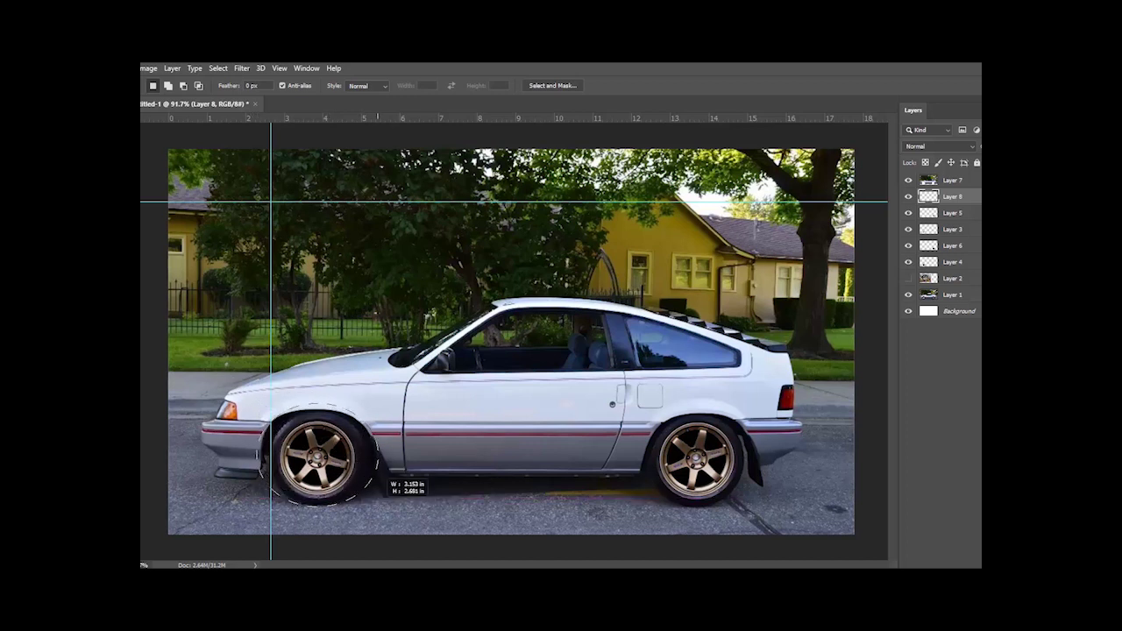
{"action": "left_click_drag", "start_coordinate": [333, 473], "coordinate": [334, 477]}
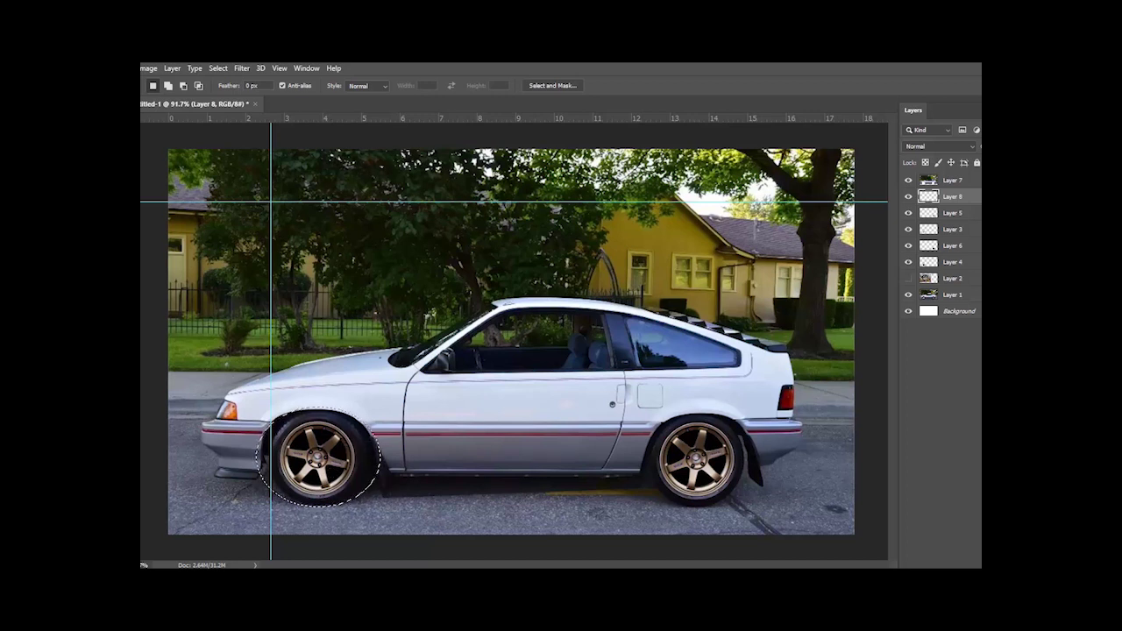
Step: Shade the upper part of the front tire selection on Layer 8 with a black-to-transparent linear gradient at 100% opacity
{"action": "key", "text": "g"}
{"action": "left_click", "coordinate": [190, 86]}
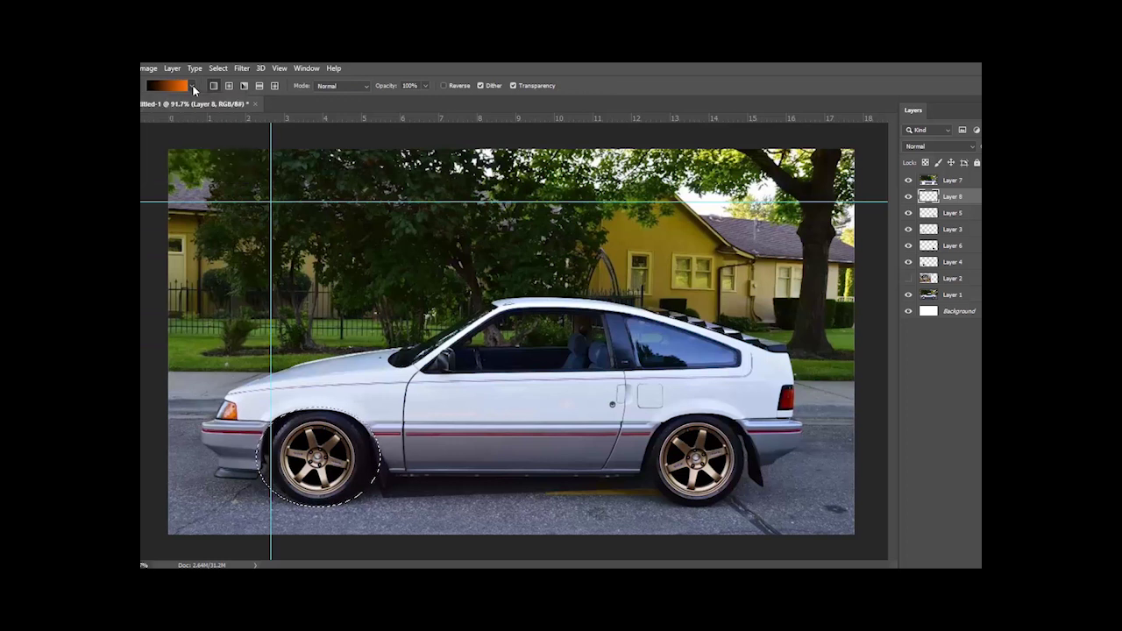
{"action": "mouse_move", "coordinate": [217, 125]}
{"action": "left_mouse_down"}
{"action": "mouse_move", "coordinate": [219, 161]}
{"action": "mouse_move", "coordinate": [227, 118]}
{"action": "left_mouse_up"}
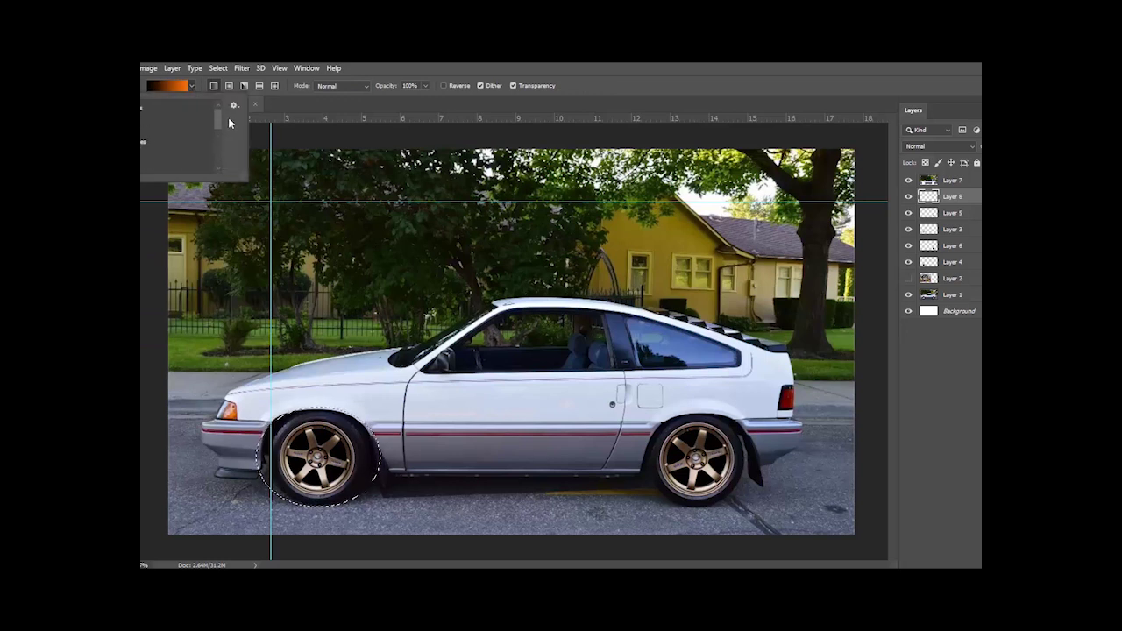
{"action": "left_click", "coordinate": [126, 86]}
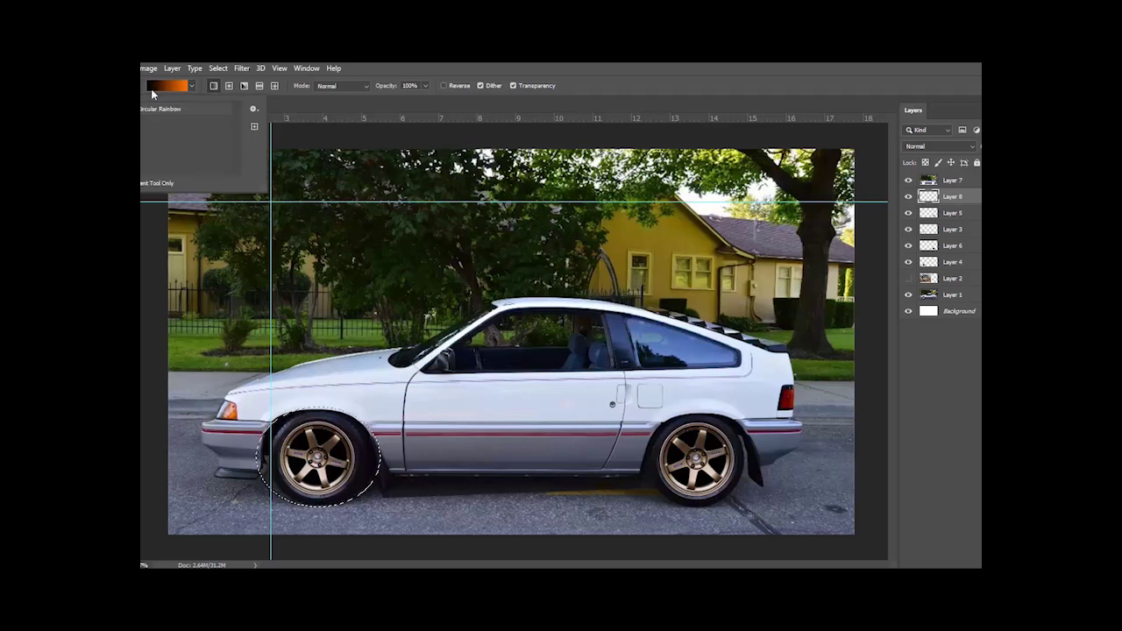
{"action": "left_click", "coordinate": [190, 87]}
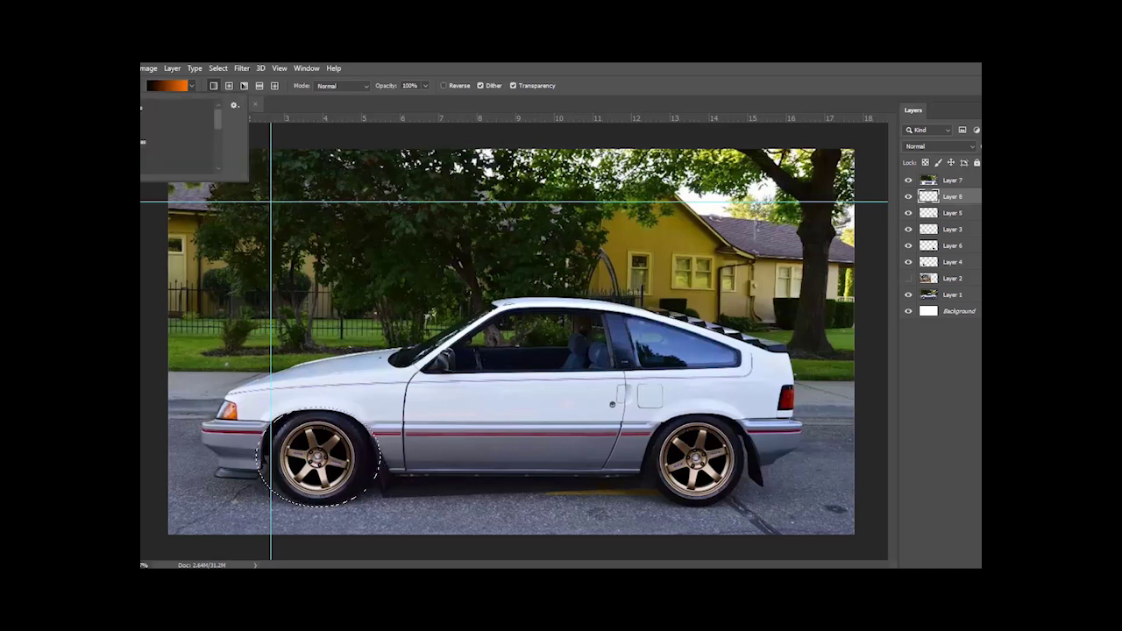
{"action": "left_click", "coordinate": [146, 127]}
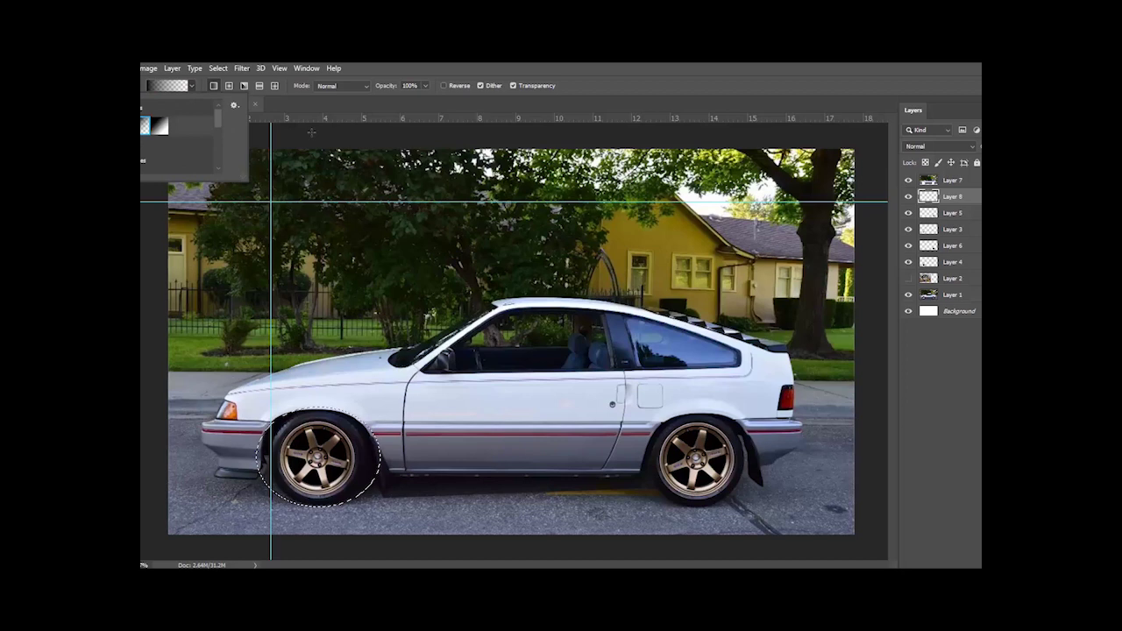
{"action": "left_click", "coordinate": [310, 104]}
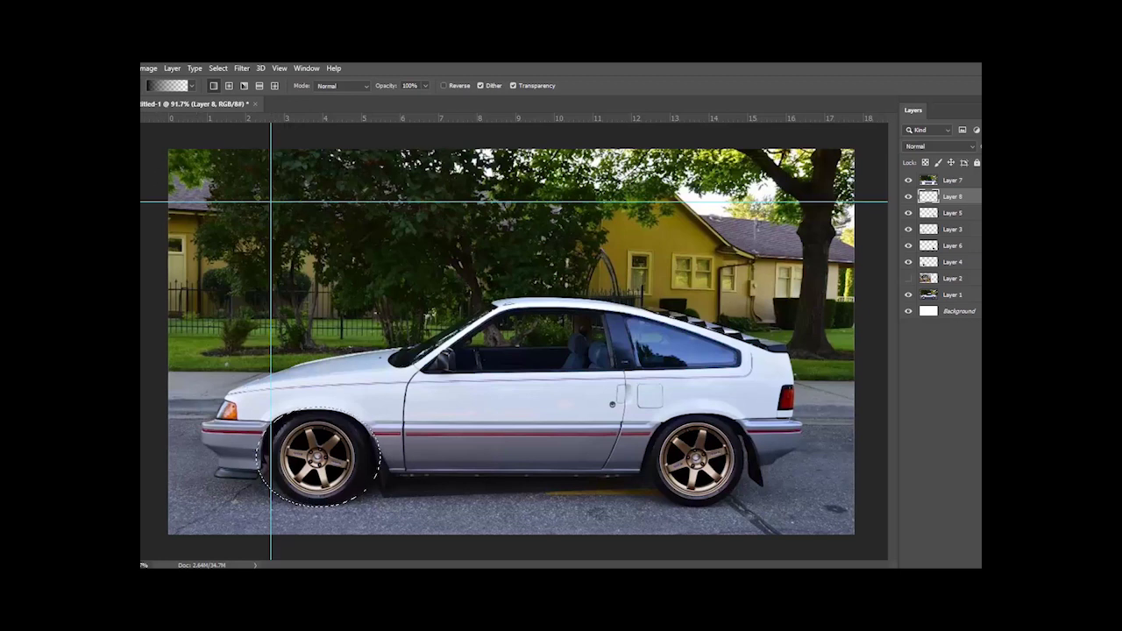
Step: Move the elliptical selection around the rear tire, shade its upper part with the same black-to-transparent gradient, and deselect
{"action": "key", "text": "m"}
{"action": "left_click_drag", "start_coordinate": [378, 489], "coordinate": [753, 489]}
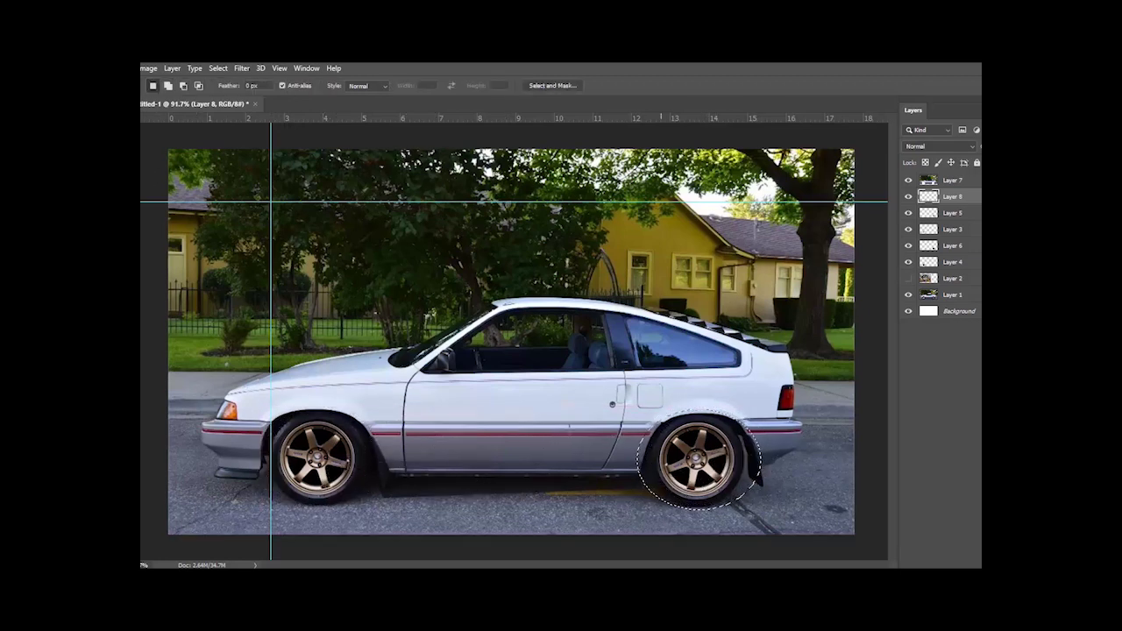
{"action": "left_click_drag", "start_coordinate": [695, 402], "coordinate": [696, 453]}
{"action": "key", "text": "g"}
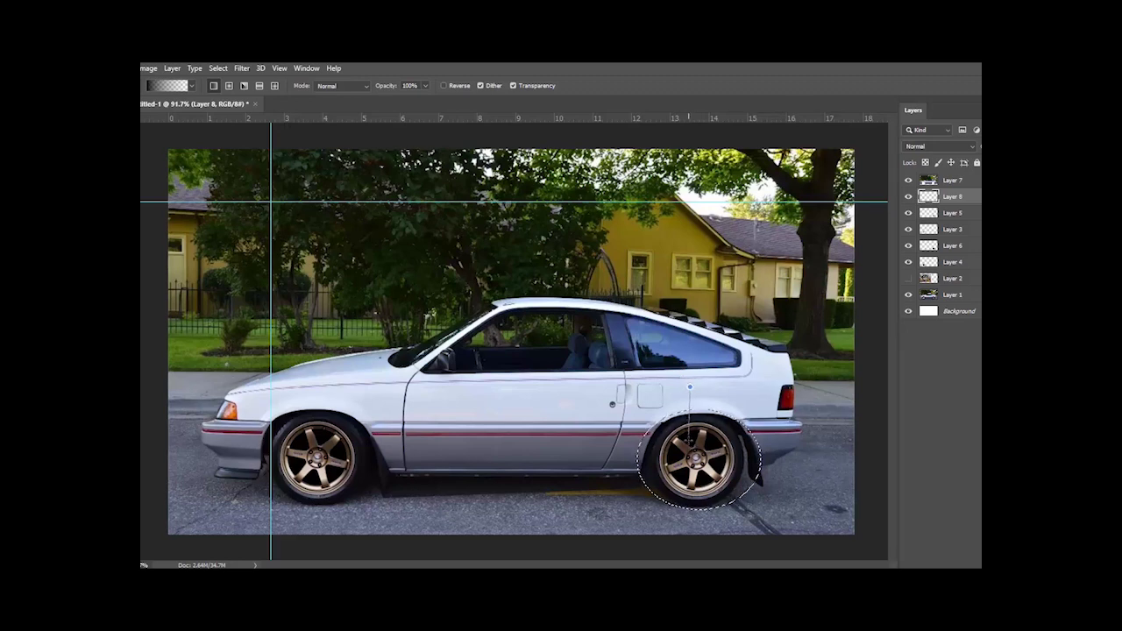
{"action": "left_click_drag", "start_coordinate": [691, 446], "coordinate": [691, 449]}
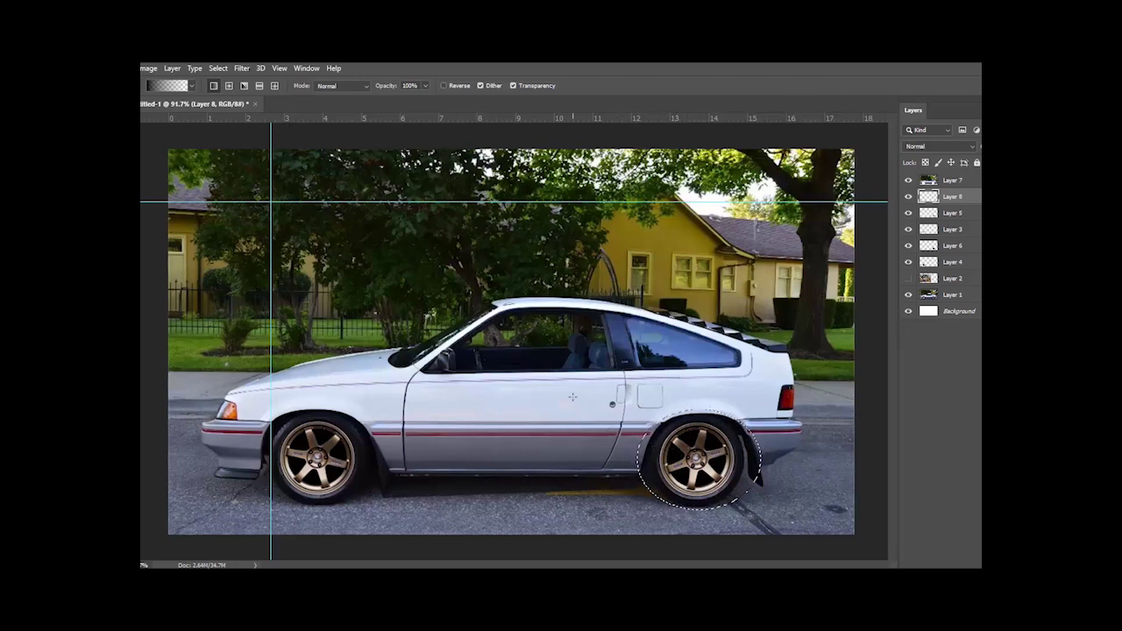
{"action": "key", "text": "m"}
{"action": "key", "text": "ctrl+d"}
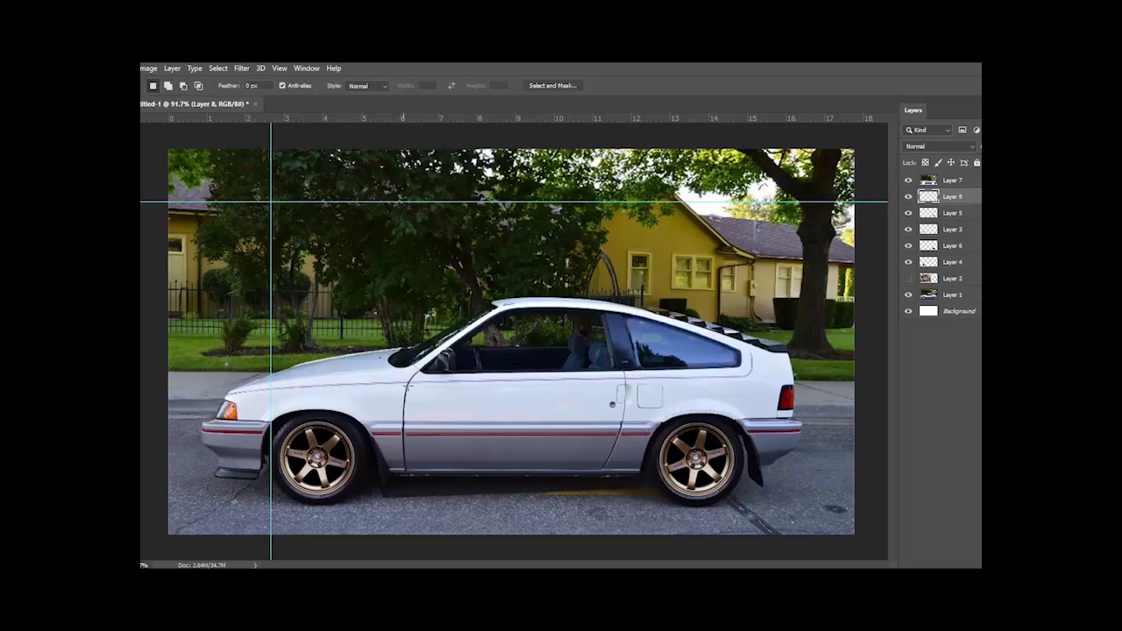
Step: Erase the lower edge of Layer 7 beneath the car between the wheels using a larger soft Eraser at 100% opacity
{"action": "left_click", "coordinate": [954, 180]}
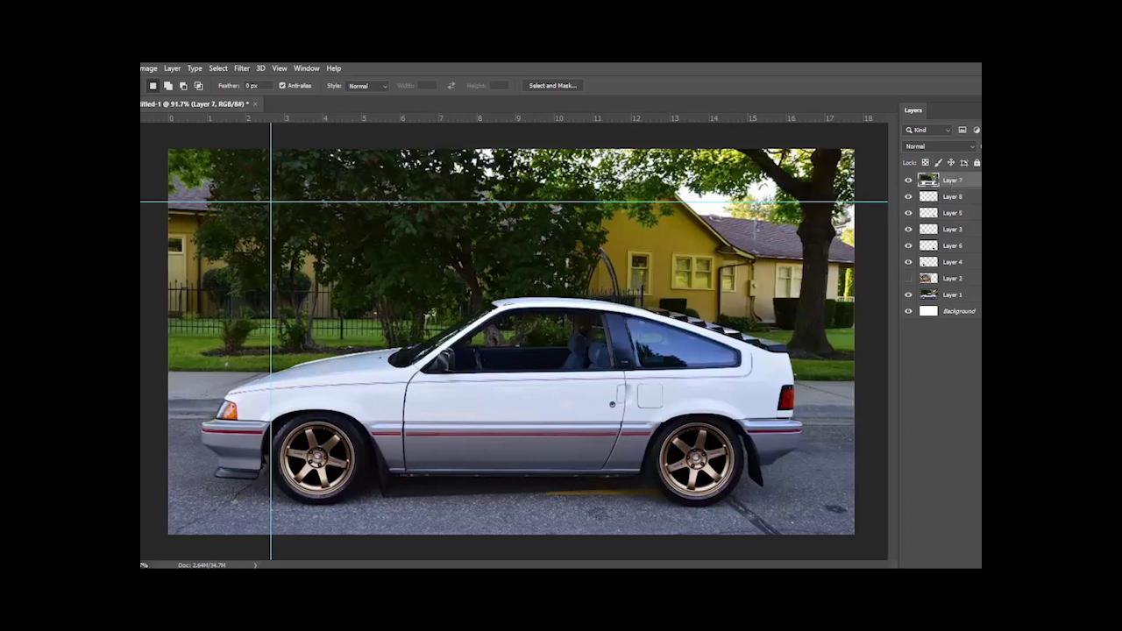
{"action": "key", "text": "e"}
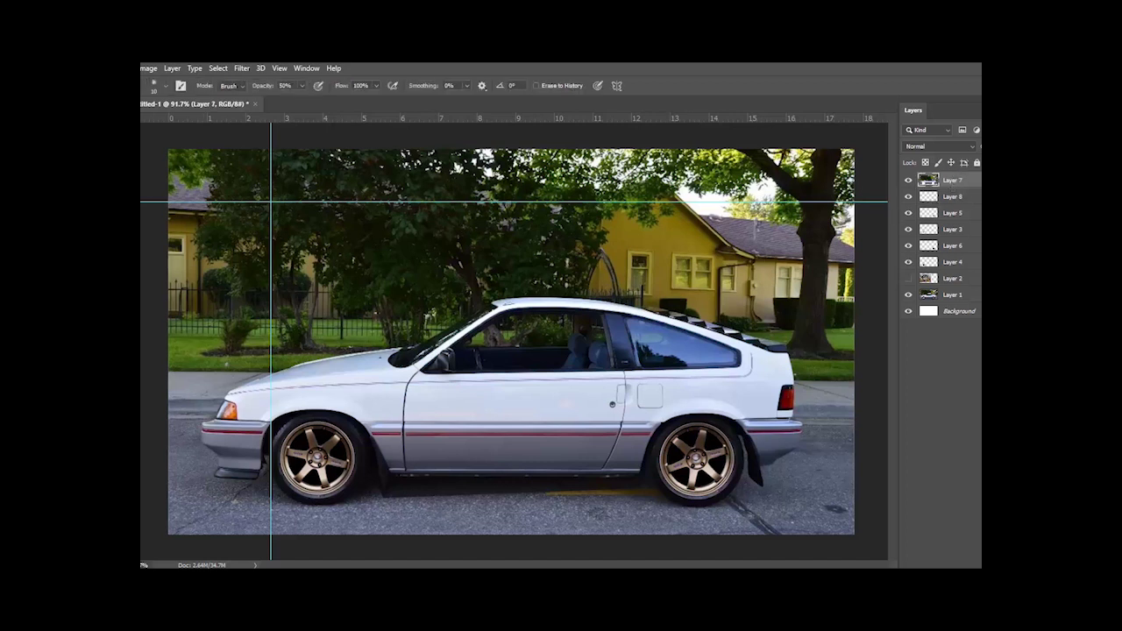
{"action": "left_click", "coordinate": [158, 85]}
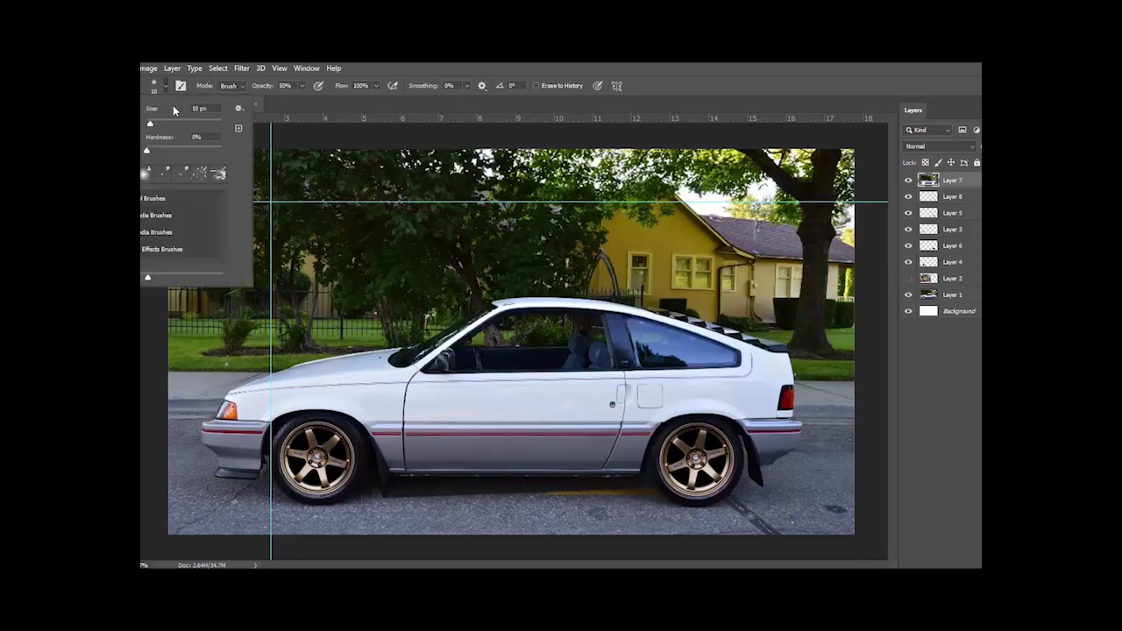
{"action": "mouse_move", "coordinate": [381, 496]}
{"action": "left_mouse_down"}
{"action": "mouse_move", "coordinate": [411, 506]}
{"action": "mouse_move", "coordinate": [394, 499]}
{"action": "left_mouse_up"}
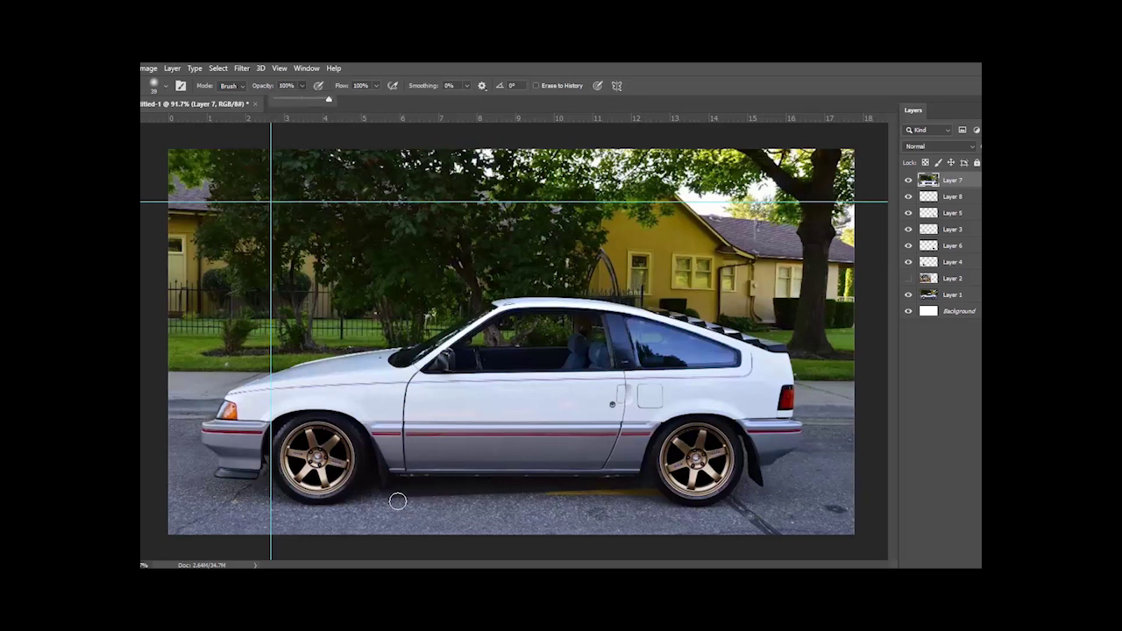
{"action": "left_click_drag", "start_coordinate": [403, 497], "coordinate": [639, 491]}
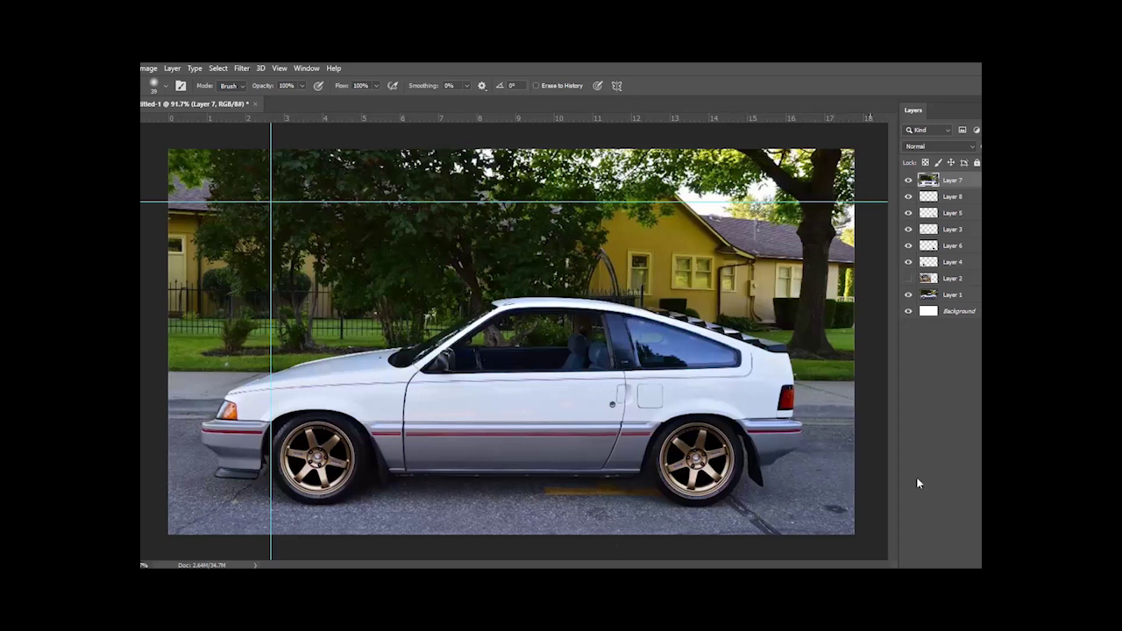
Step: Tone down the rear wheel on Layer 5 with legacy Brightness/Contrast at brightness -8 and contrast -28
{"action": "left_click", "coordinate": [928, 213]}
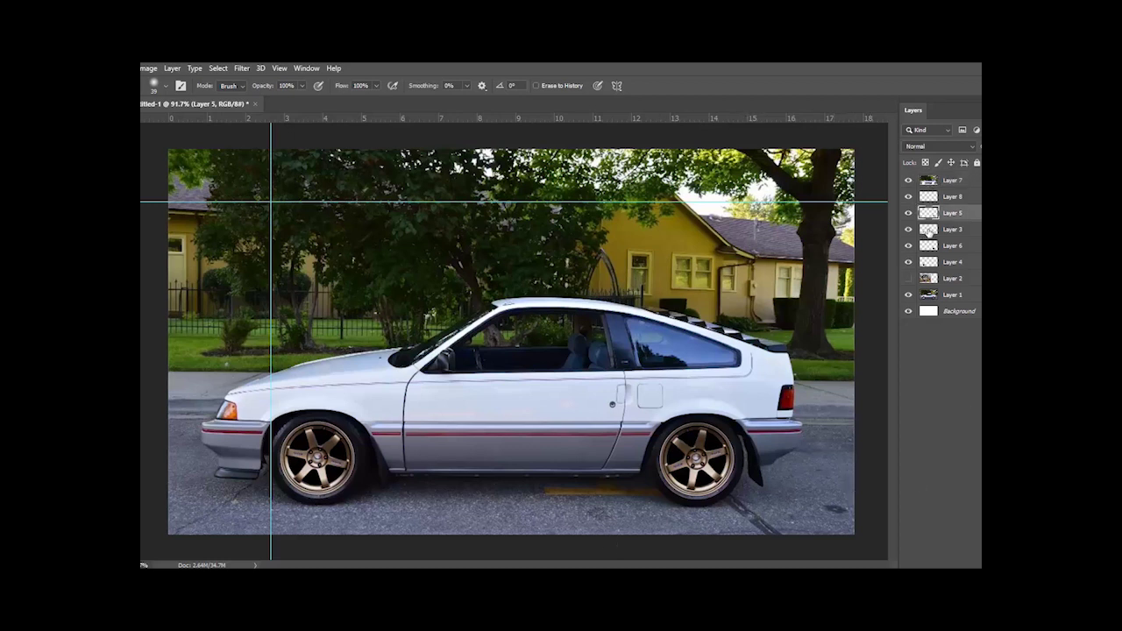
{"action": "left_click", "coordinate": [147, 69]}
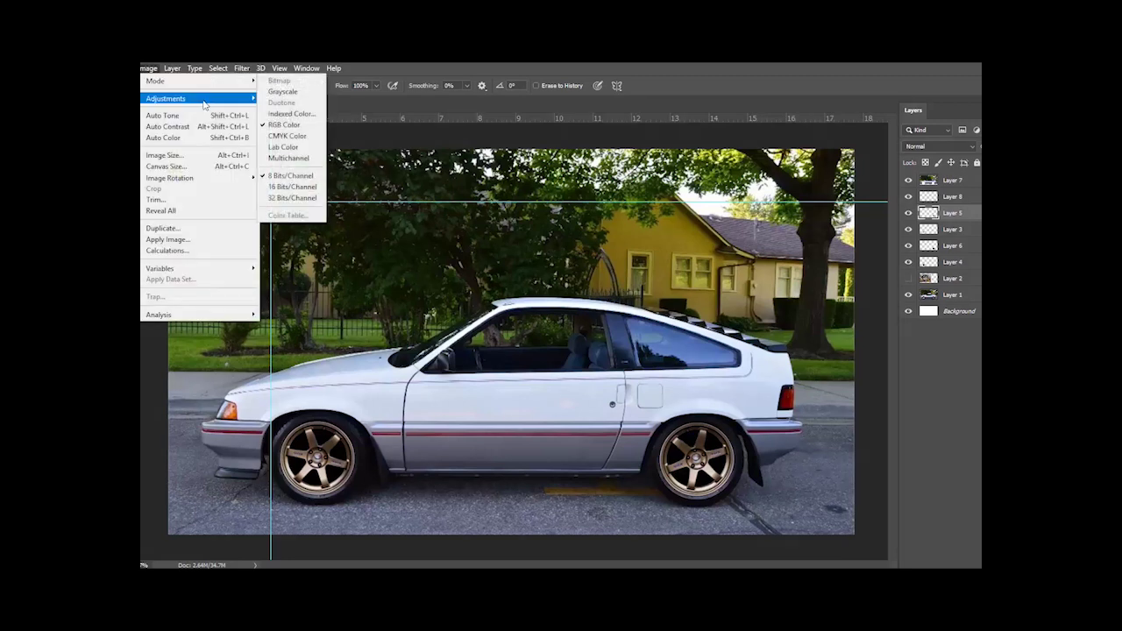
{"action": "mouse_move", "coordinate": [246, 98]}
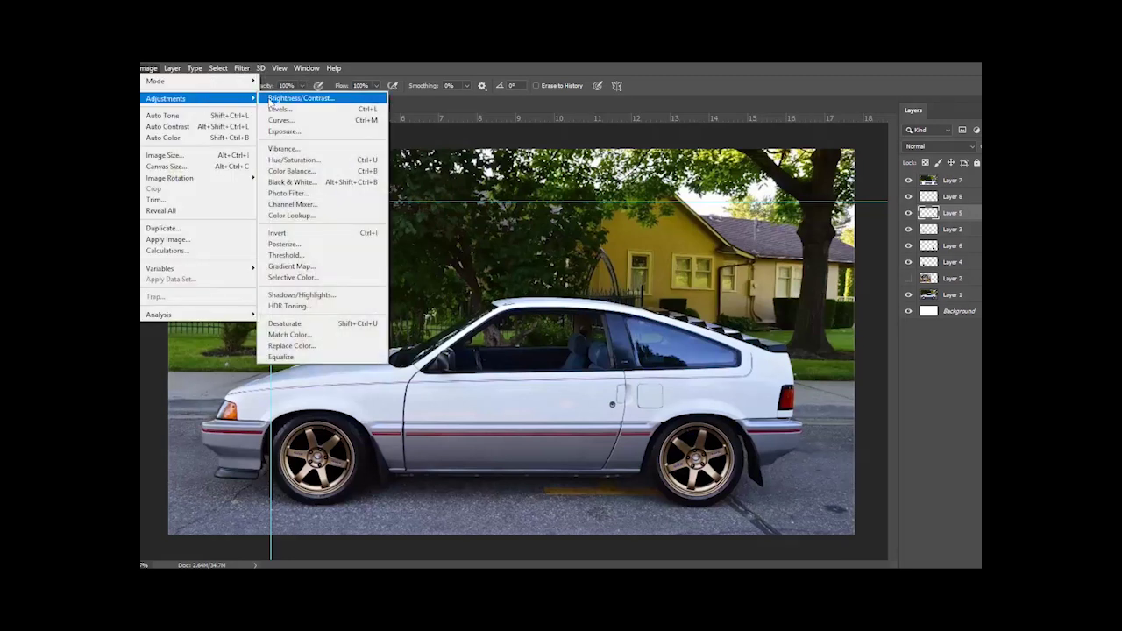
{"action": "left_click", "coordinate": [281, 99]}
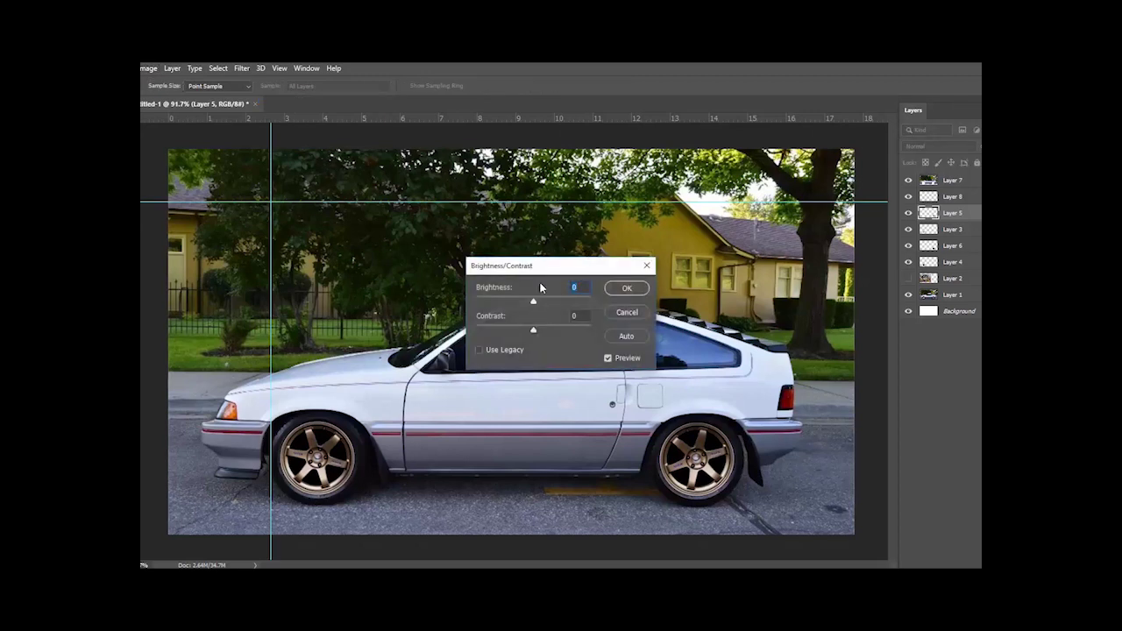
{"action": "left_click", "coordinate": [479, 350]}
{"action": "mouse_move", "coordinate": [535, 302]}
{"action": "left_mouse_down"}
{"action": "mouse_move", "coordinate": [522, 305]}
{"action": "mouse_move", "coordinate": [531, 331]}
{"action": "mouse_move", "coordinate": [516, 332]}
{"action": "mouse_move", "coordinate": [529, 304]}
{"action": "left_mouse_up"}
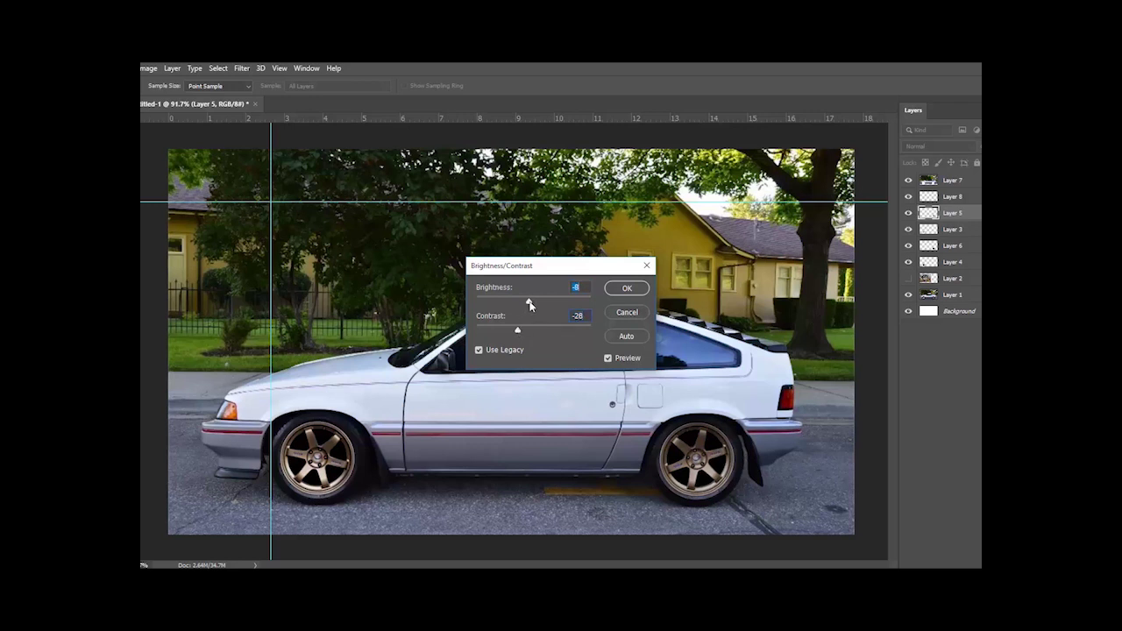
{"action": "left_click", "coordinate": [627, 289]}
Step: Tone down the front wheel on Layer 3 with legacy Brightness/Contrast at brightness -10 and contrast -28
{"action": "left_click", "coordinate": [964, 231]}
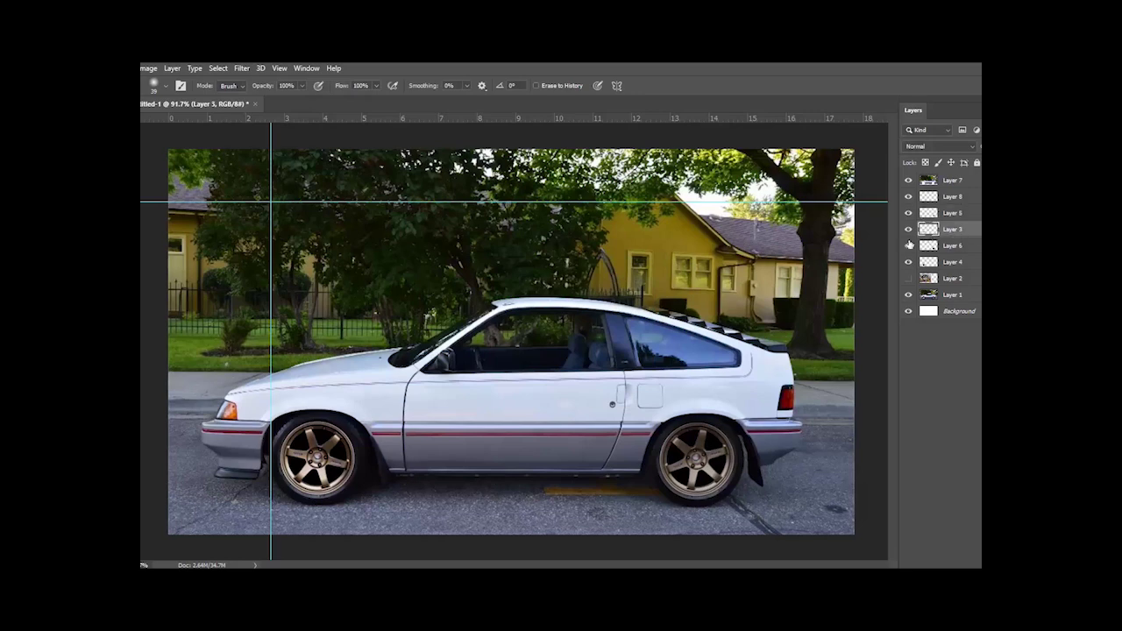
{"action": "left_click", "coordinate": [149, 68]}
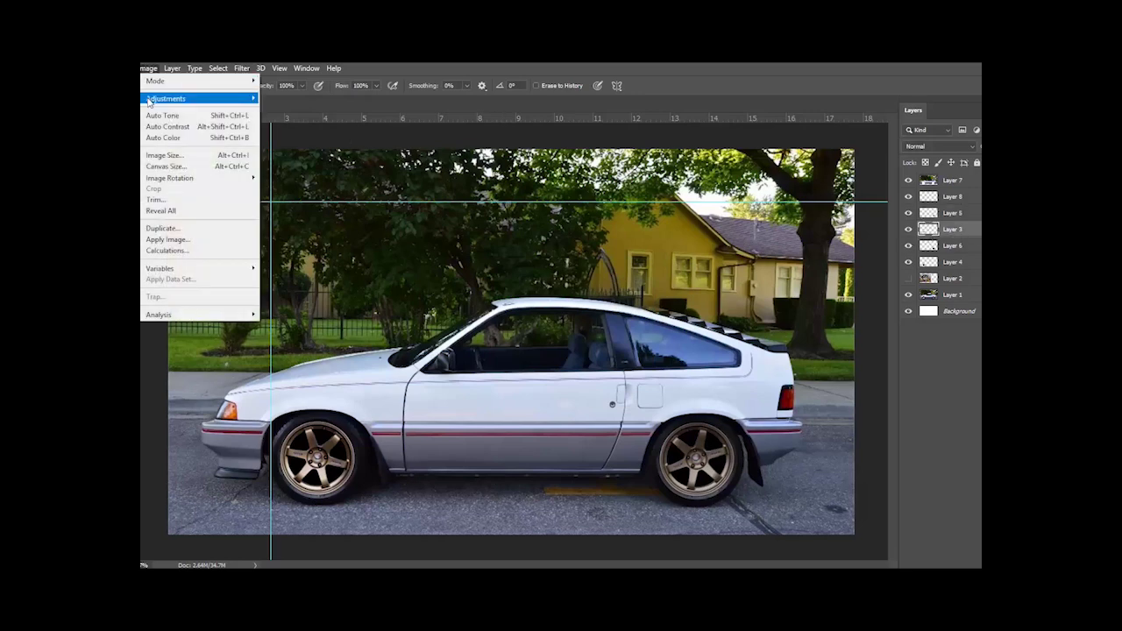
{"action": "mouse_move", "coordinate": [219, 97]}
{"action": "left_click", "coordinate": [271, 97]}
{"action": "left_click", "coordinate": [506, 350]}
{"action": "left_click_drag", "start_coordinate": [533, 330], "coordinate": [528, 305]}
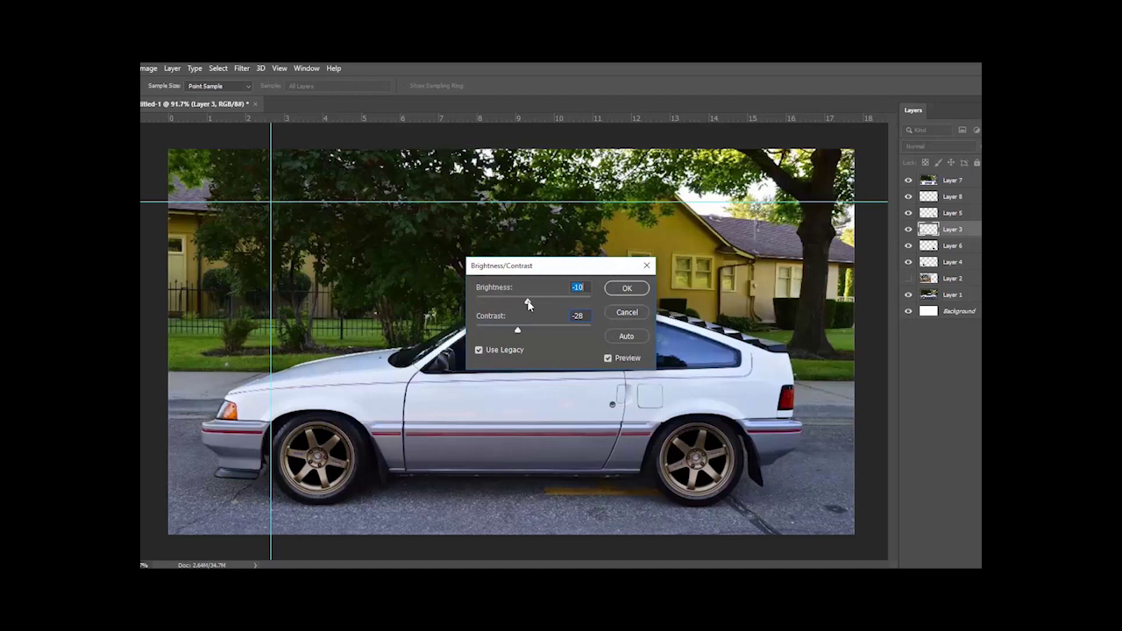
{"action": "left_click", "coordinate": [624, 288]}
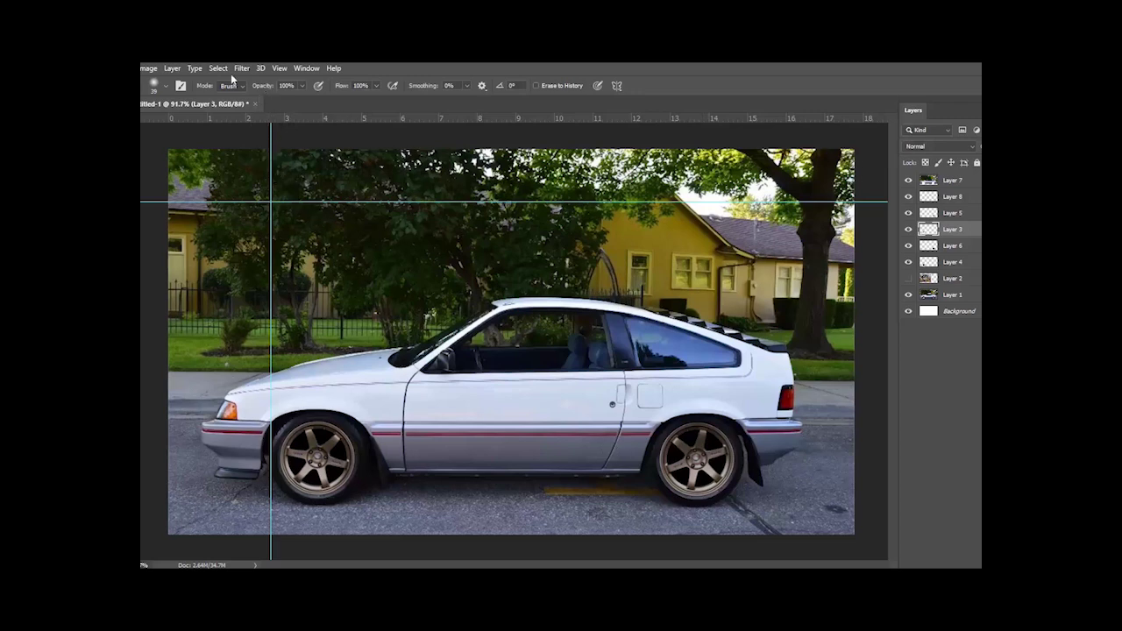
Step: Clear all guides from the document and look over the available export options
{"action": "left_click", "coordinate": [279, 68]}
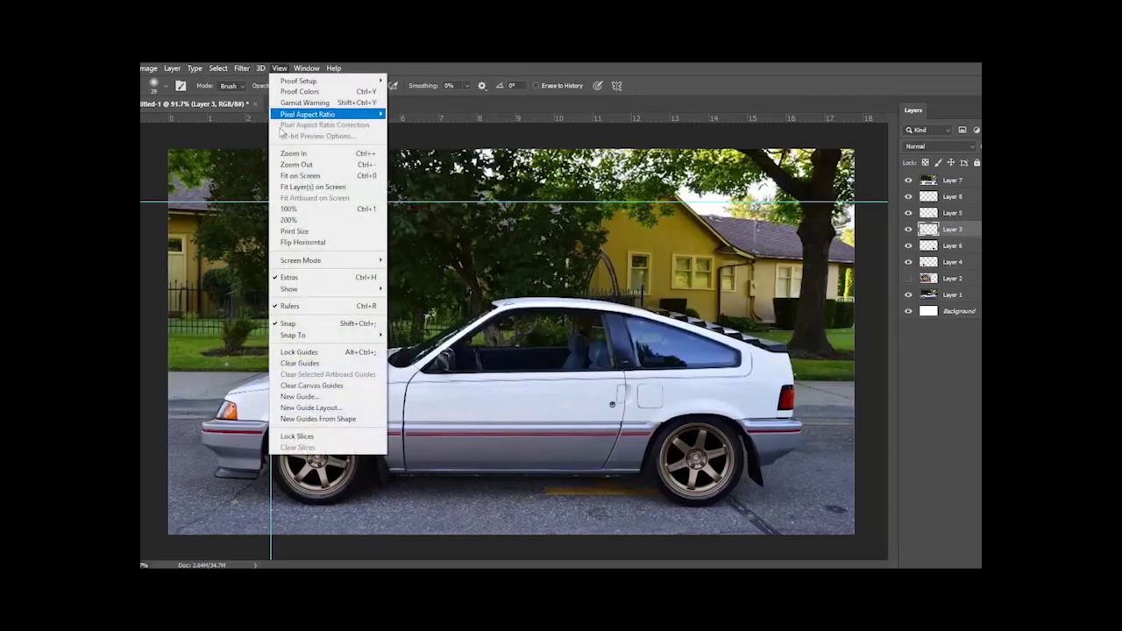
{"action": "left_click", "coordinate": [295, 366]}
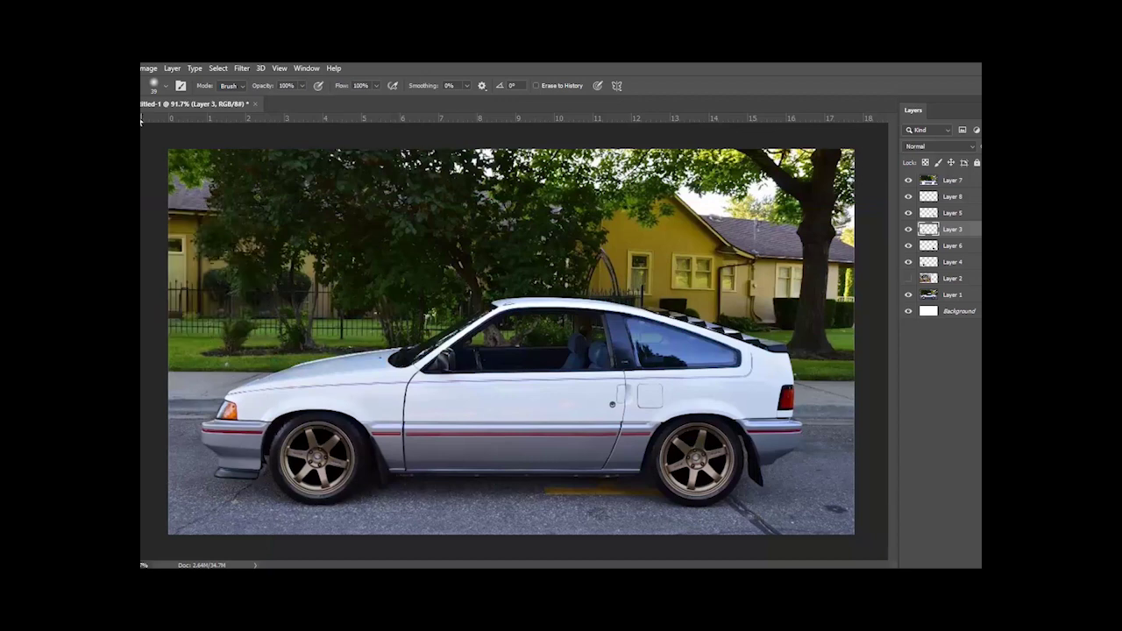
{"action": "key", "text": "alt+f"}
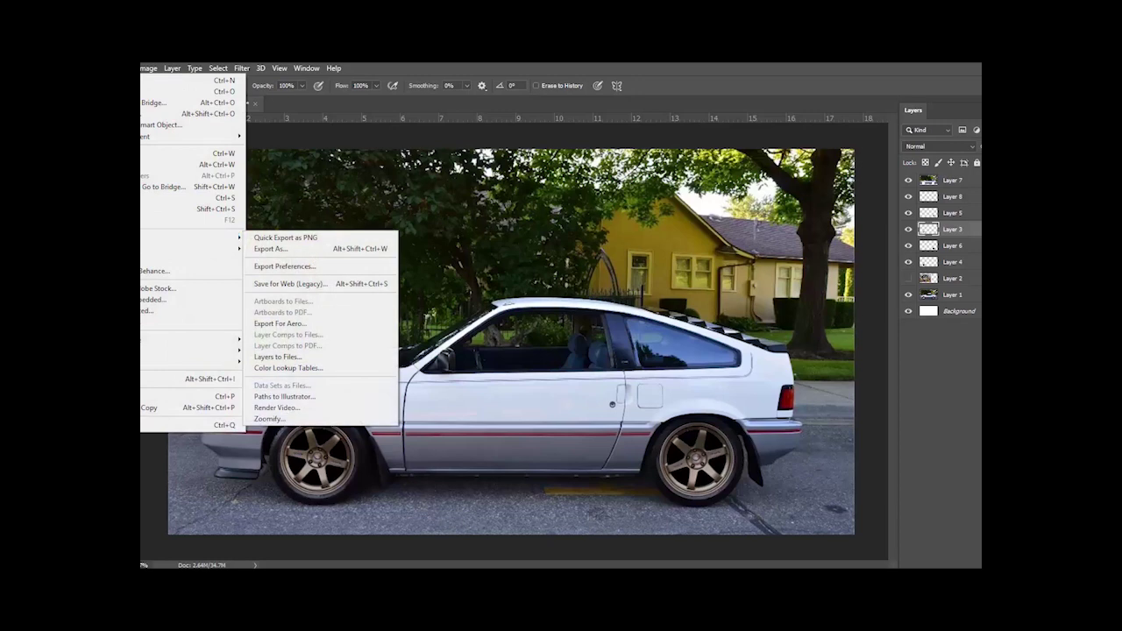
{"action": "left_click", "coordinate": [417, 63]}
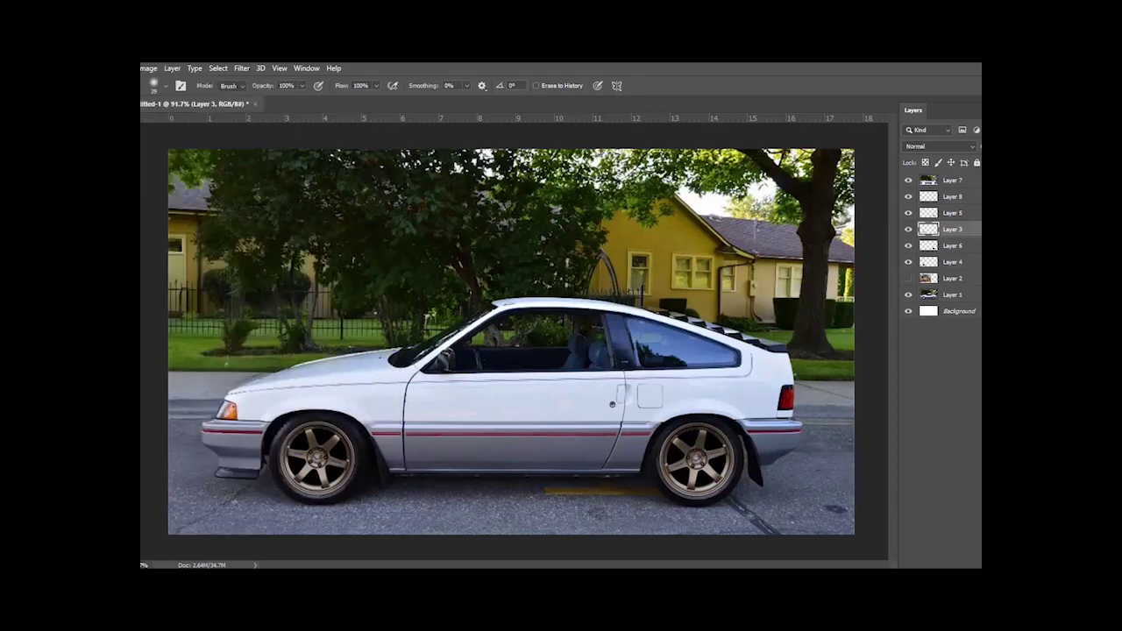